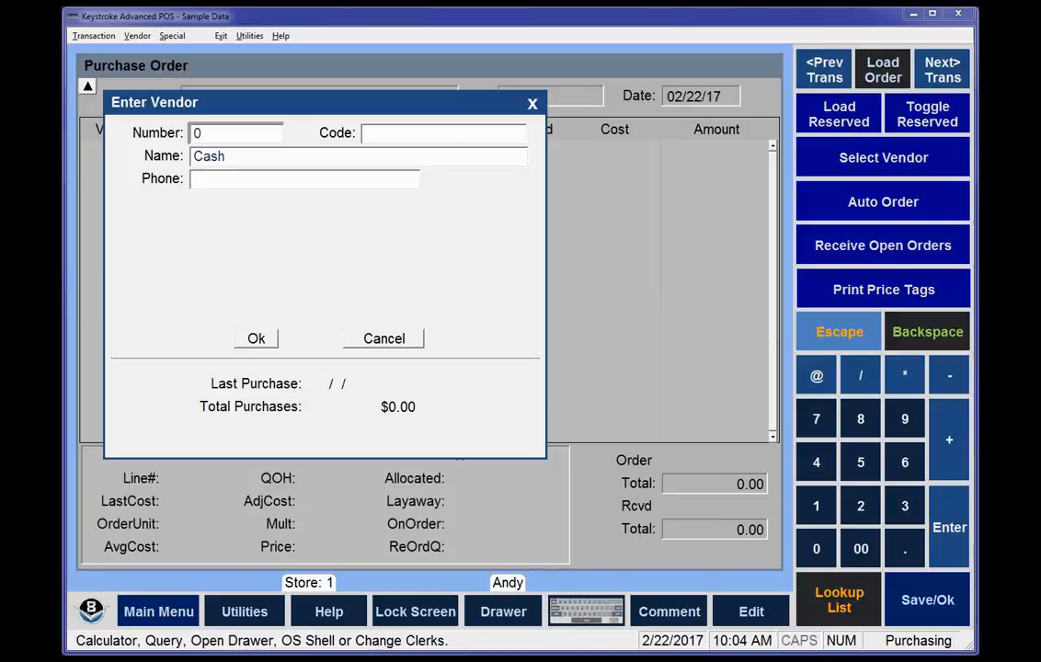
Open the MultiStore purchase order parameters and review the Warehouse store's information in the stores list.
left_click(721, 20)
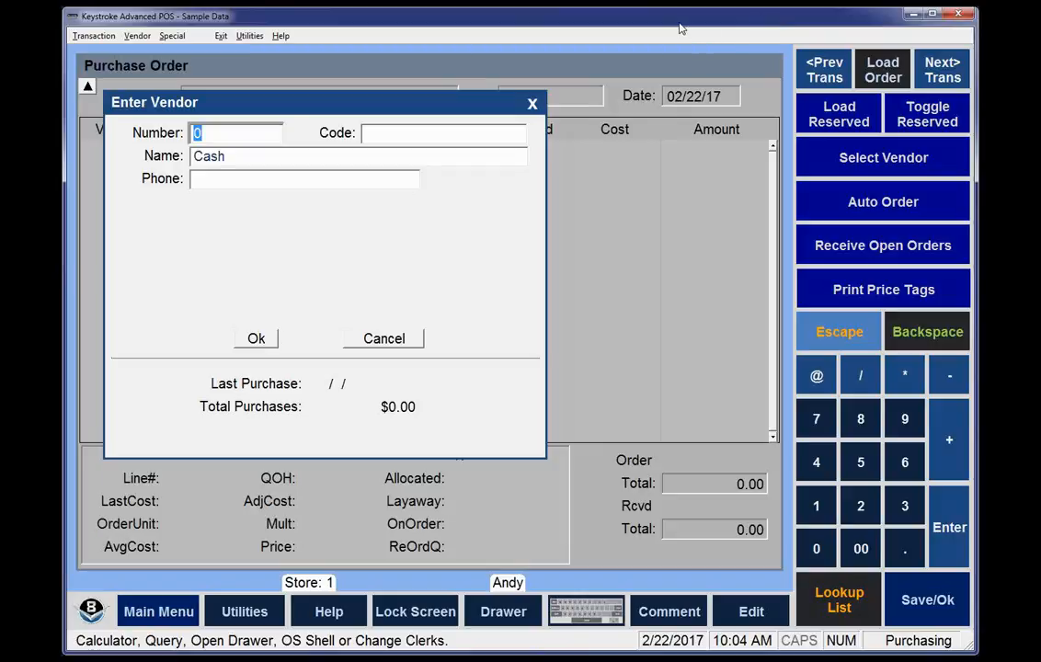
left_click(95, 36)
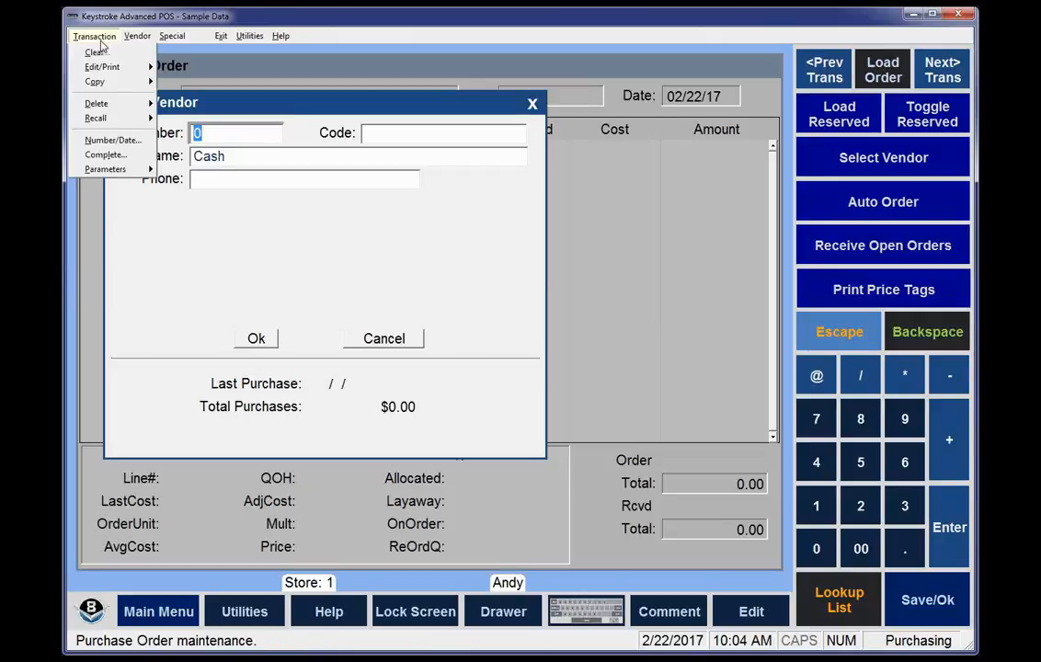
mouse_move(109, 171)
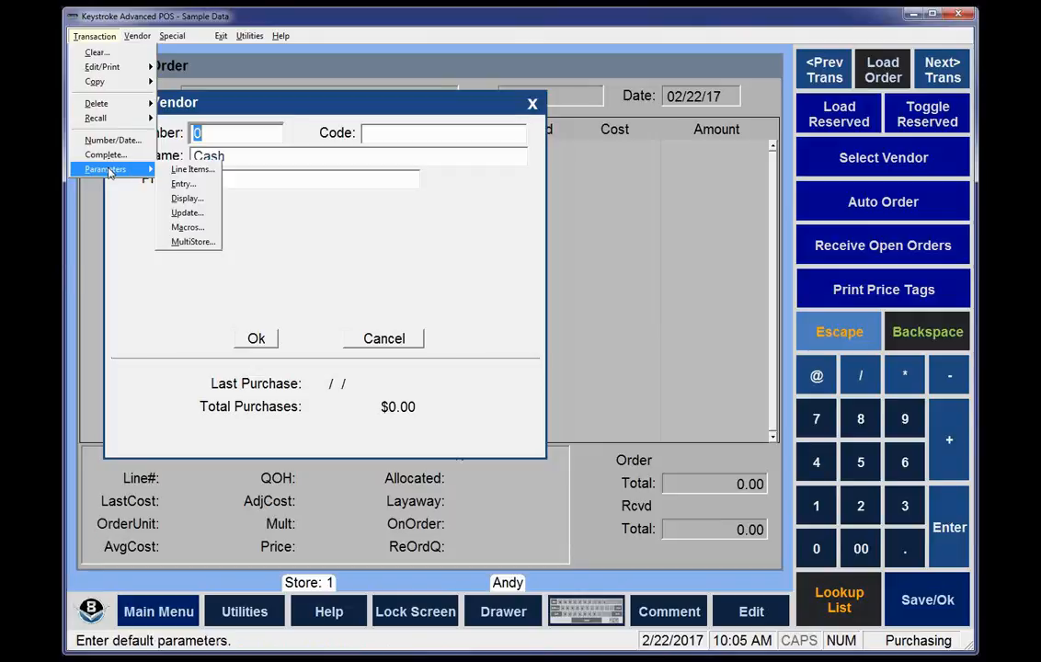
left_click(201, 247)
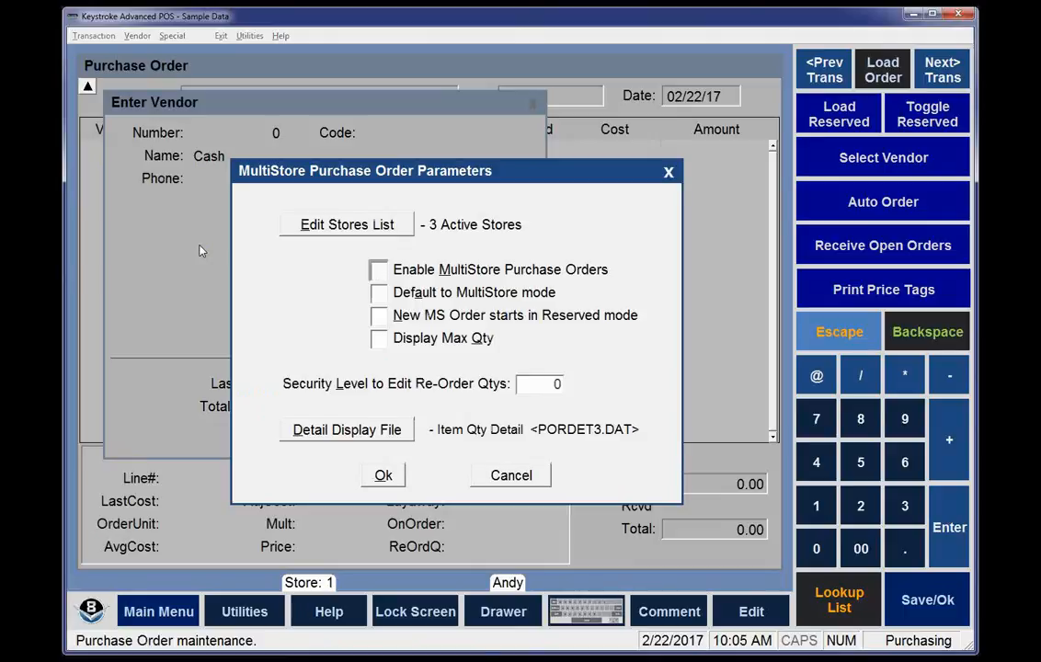
left_click(349, 225)
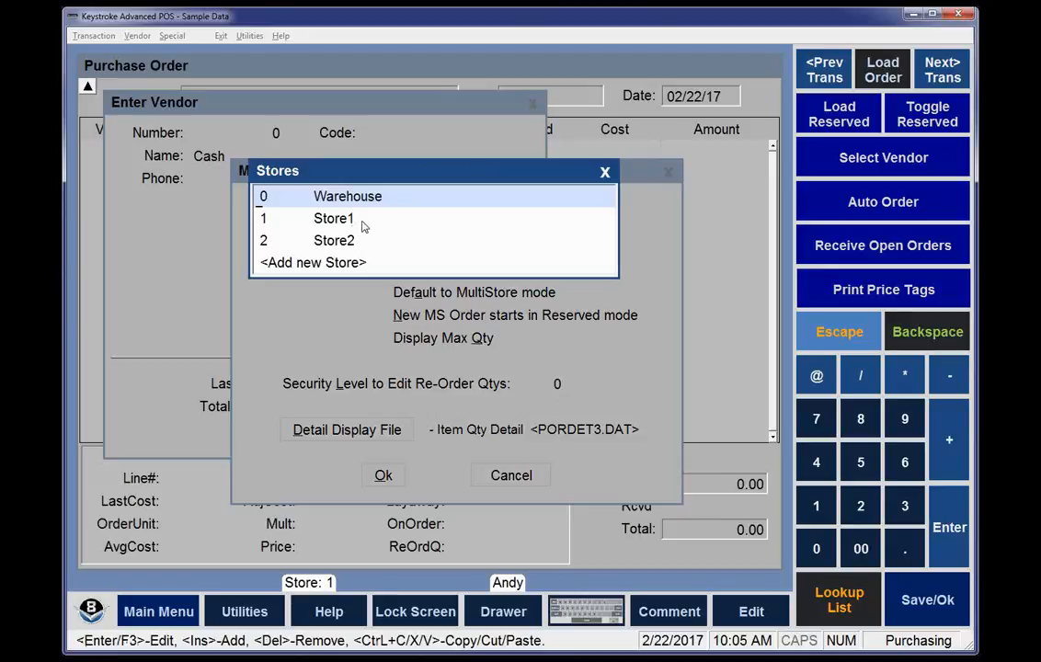
key("Return")
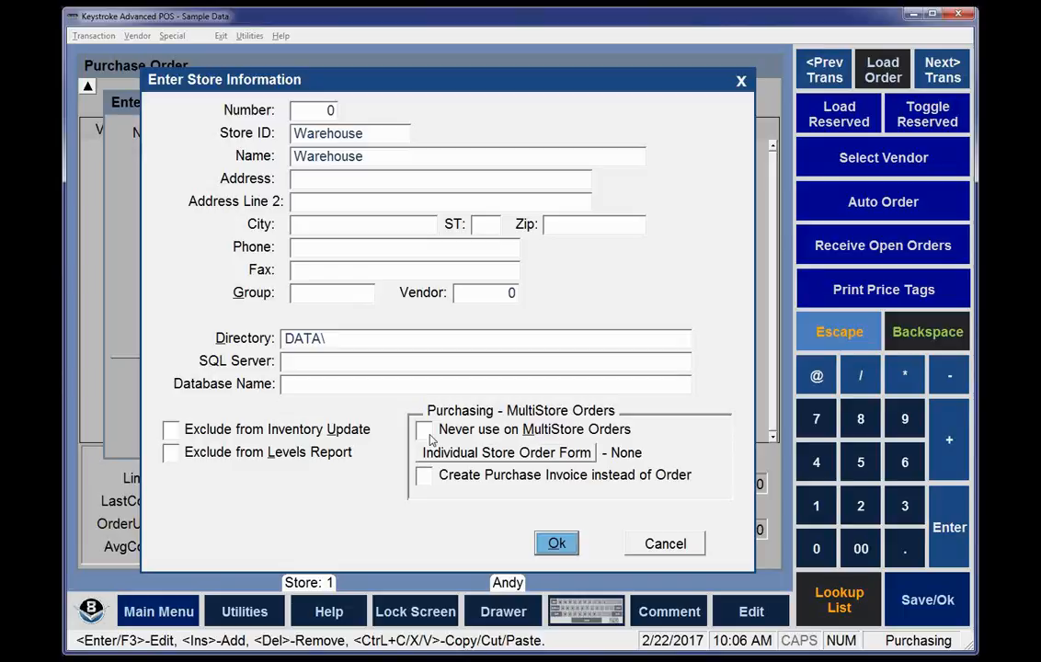
key("Escape")
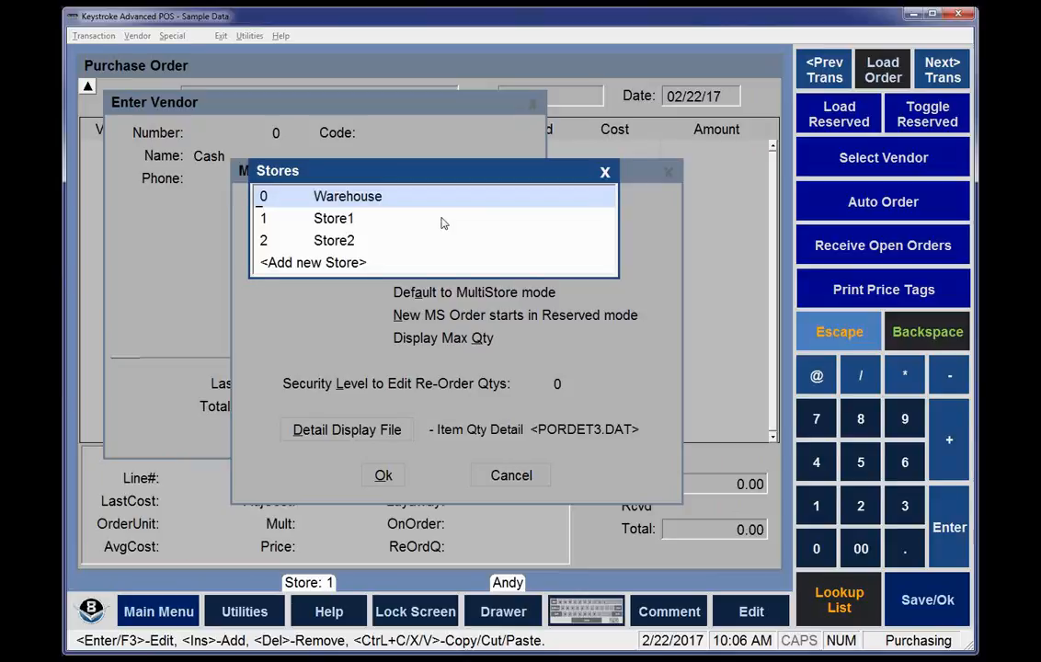
key("Escape")
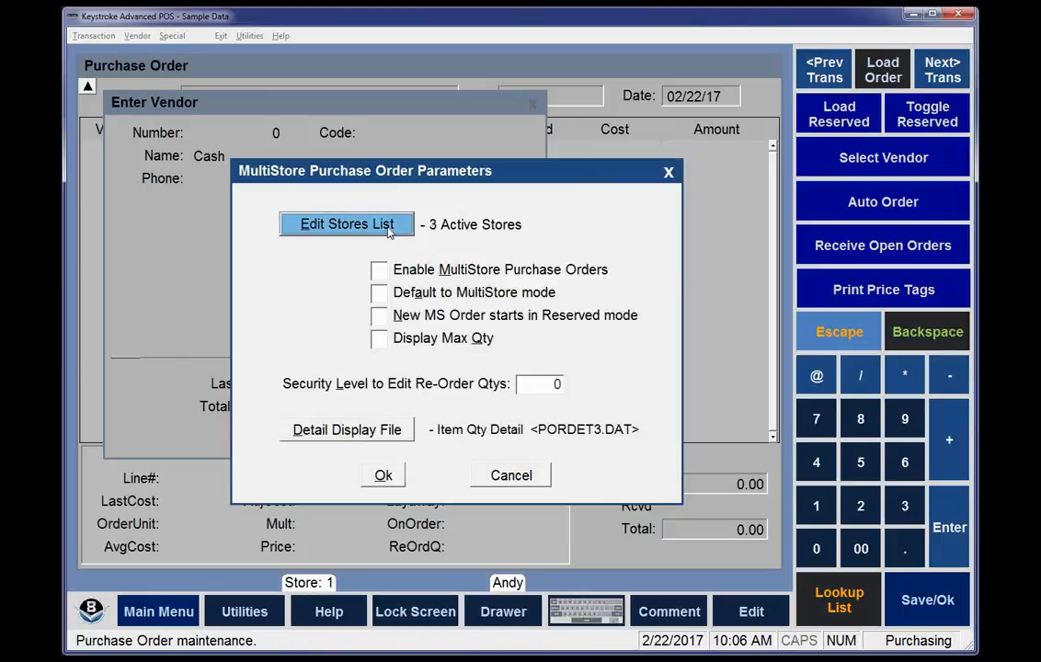
Enable MultiStore purchase orders, make MultiStore the default mode without reserved mode for new orders, and save the parameters.
left_click(379, 269)
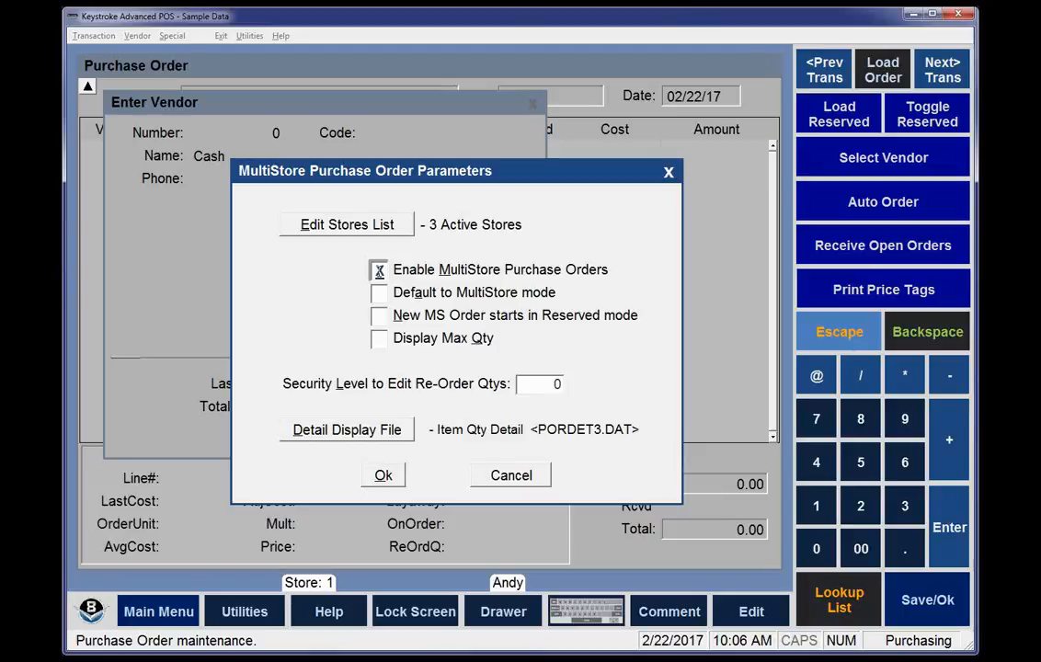
left_click(380, 315)
left_click(379, 293)
left_click(379, 317)
left_click(392, 479)
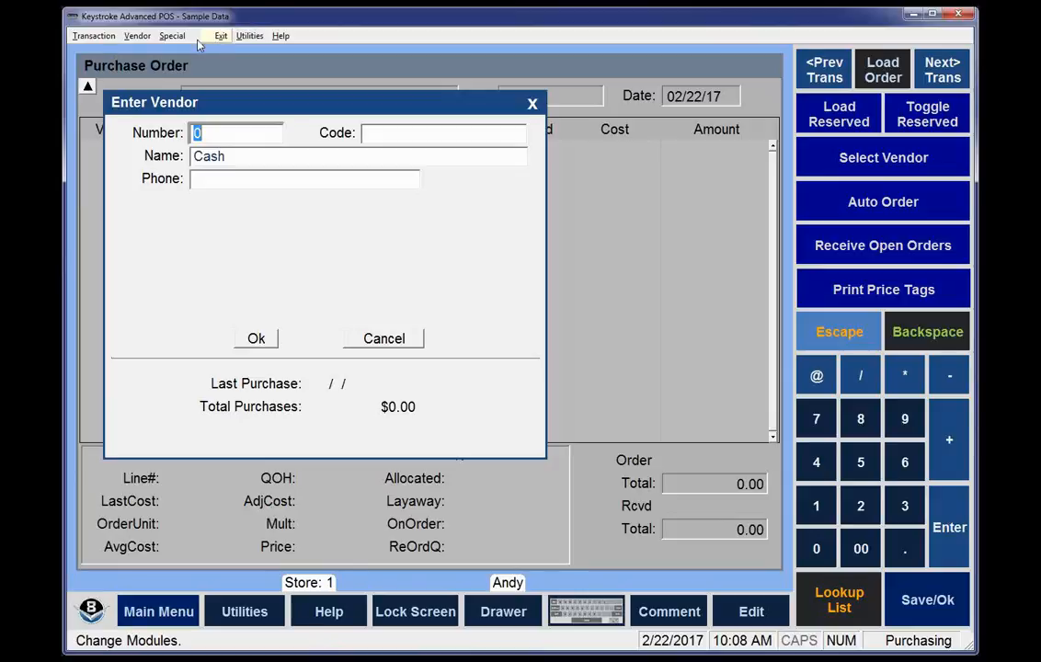
Clear the purchase screen to start a MultiStore order and dismiss the vendor entry.
left_click(94, 36)
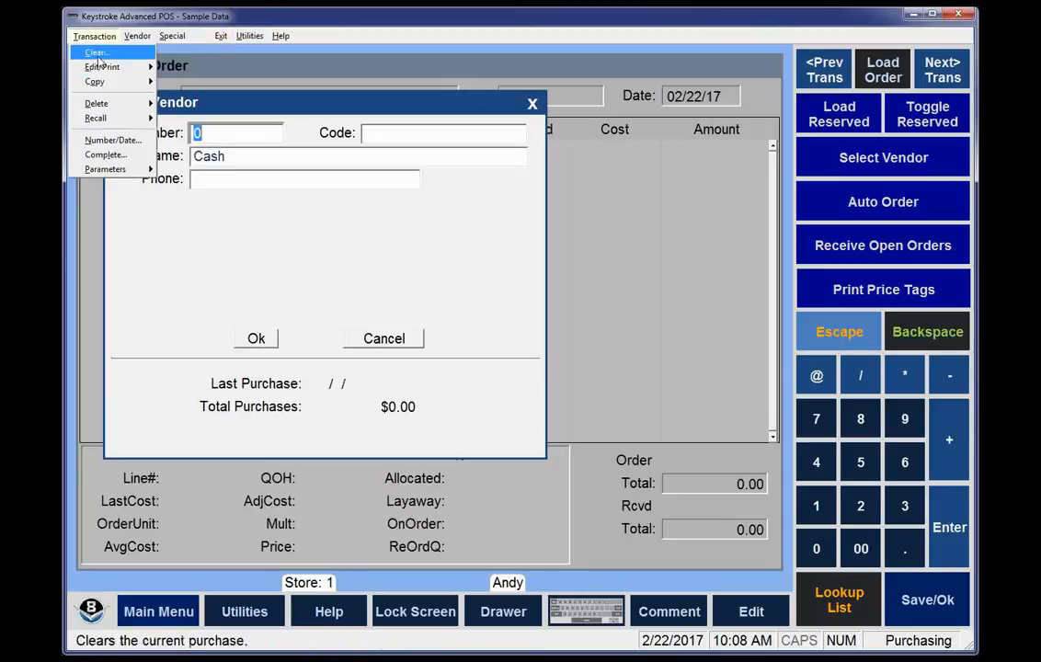
left_click(97, 54)
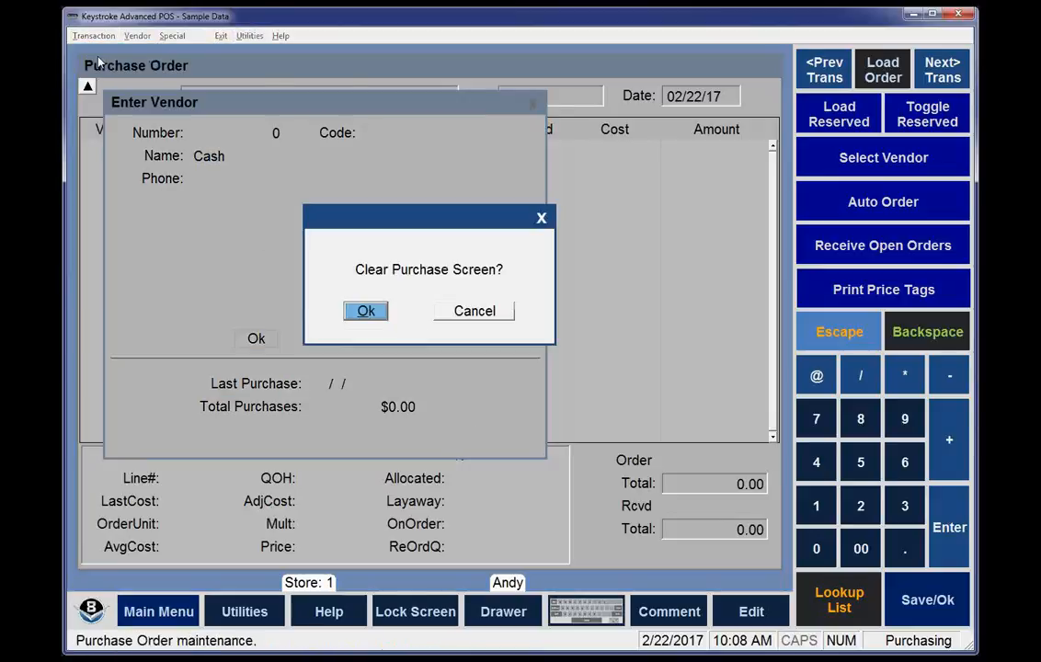
left_click(365, 312)
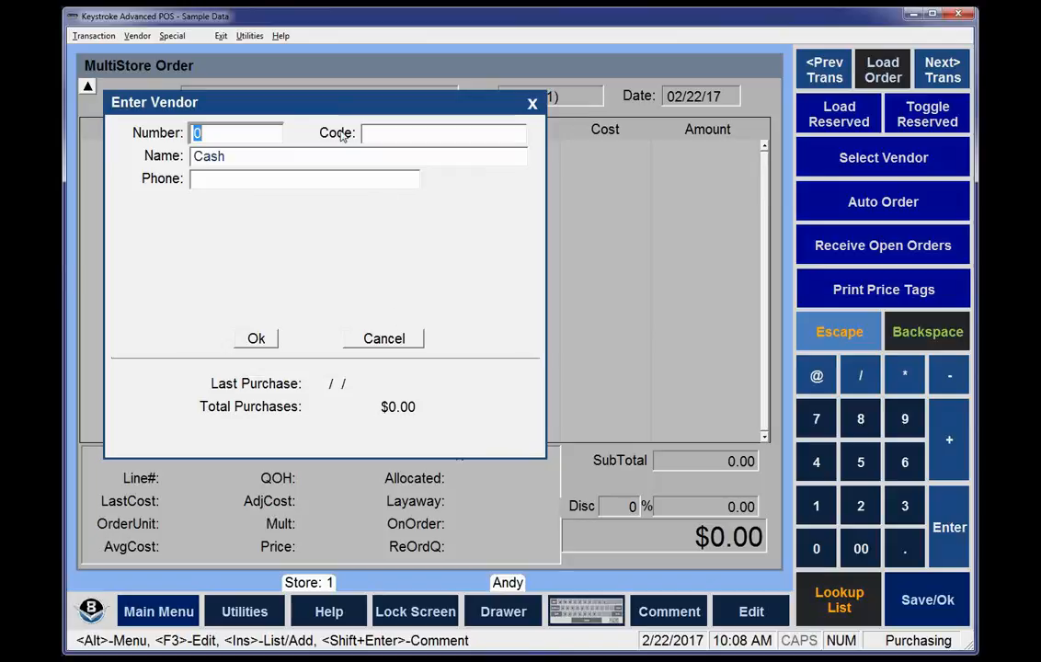
left_click_drag(324, 102, 340, 123)
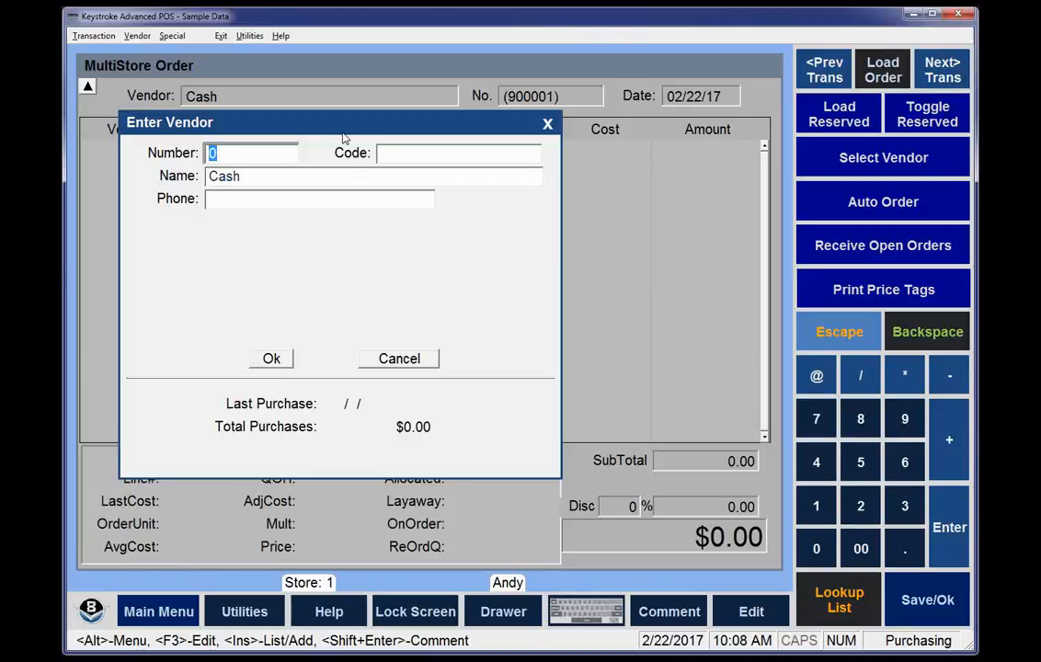
left_click(547, 123)
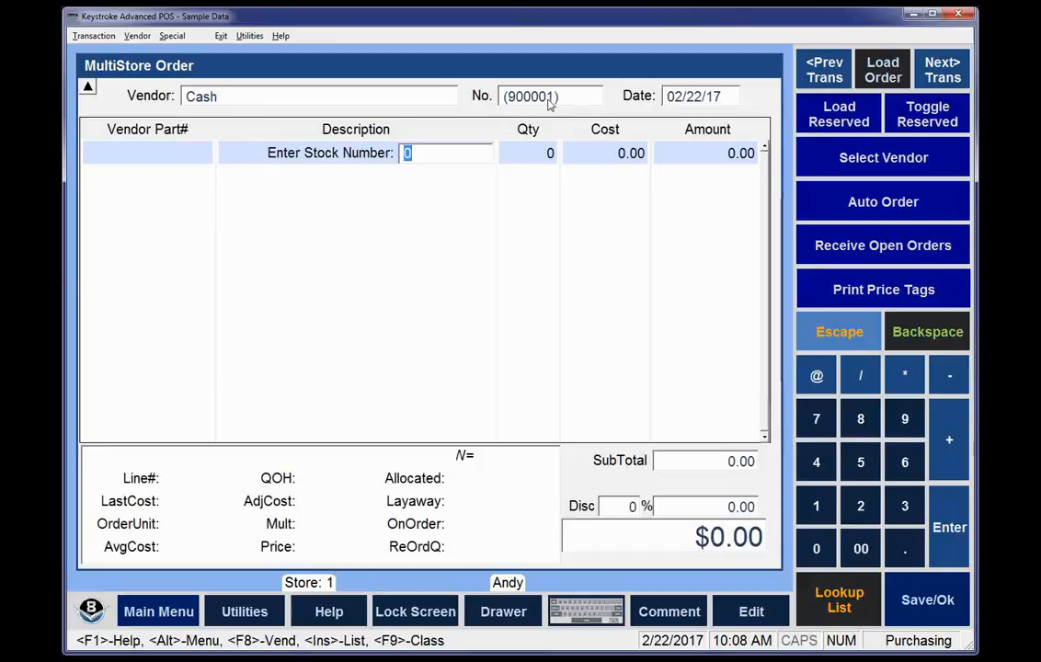
Change the MultiStore order's number and apply the new number to the counter for future purchases.
left_click(549, 101)
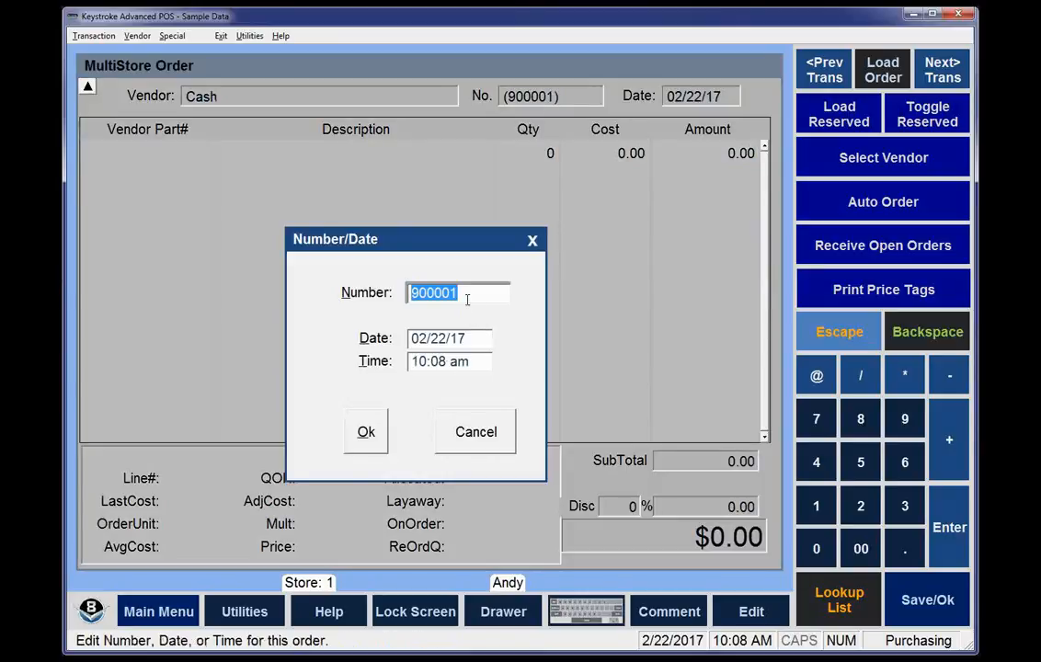
type("500000")
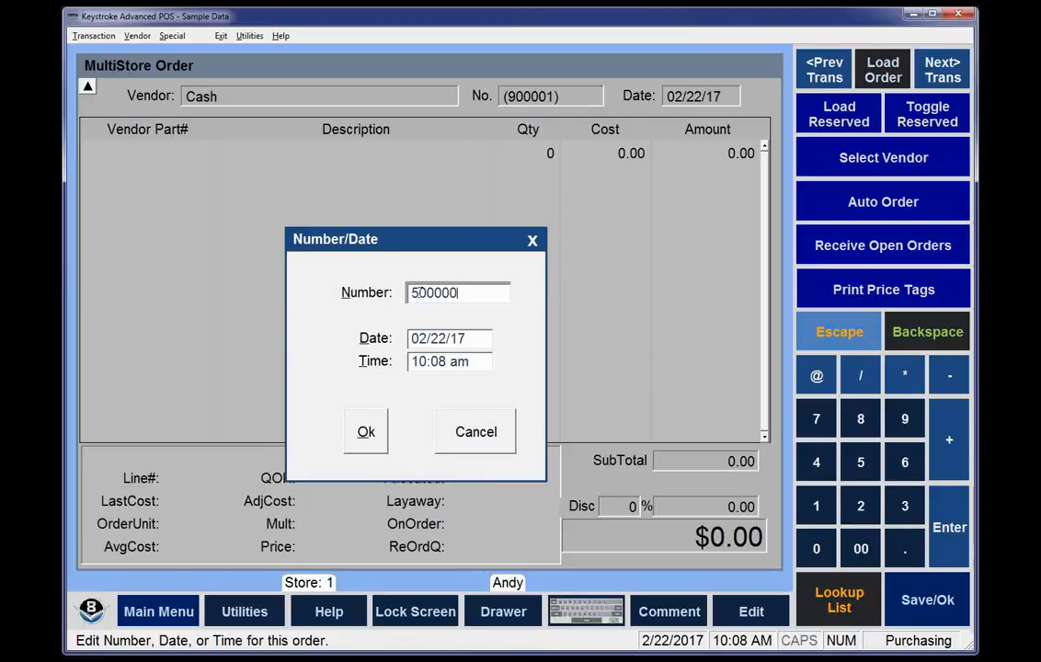
key("Tab")
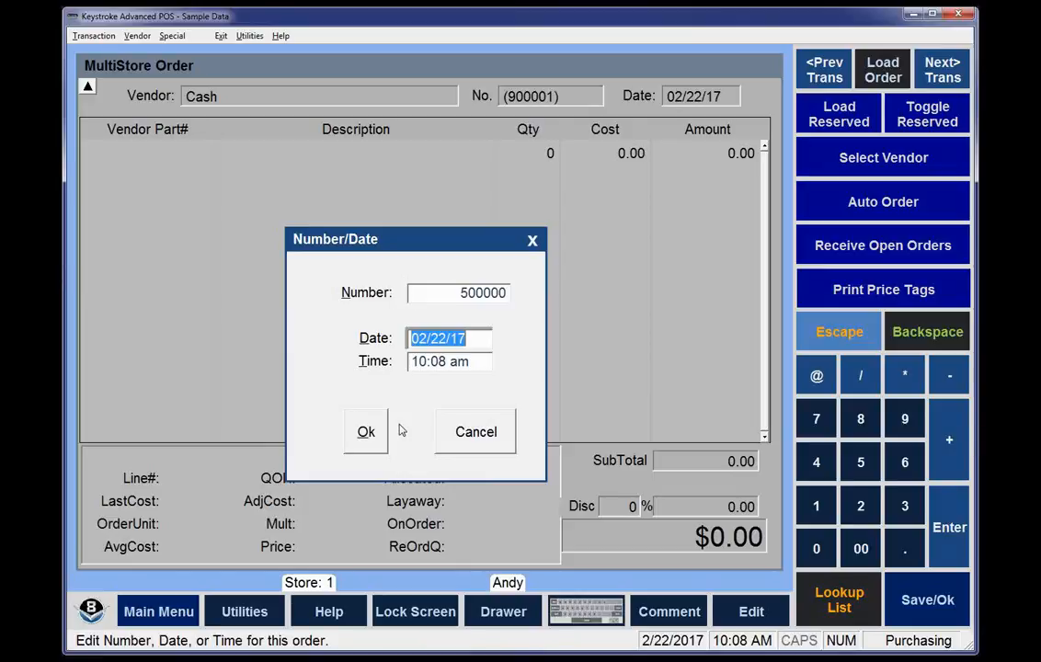
left_click(365, 433)
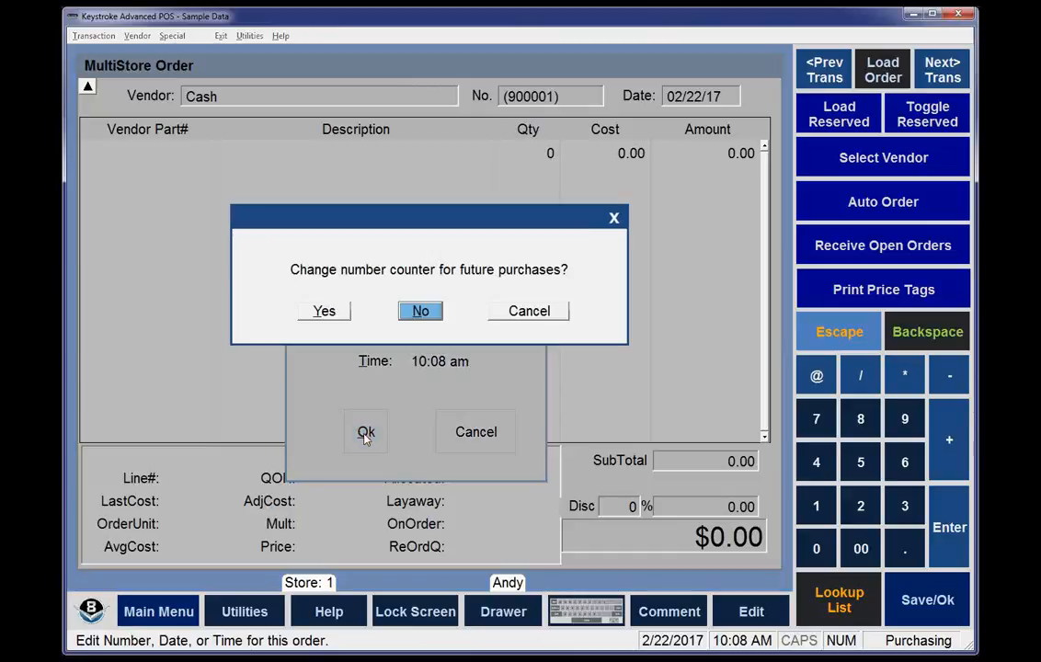
left_click(324, 312)
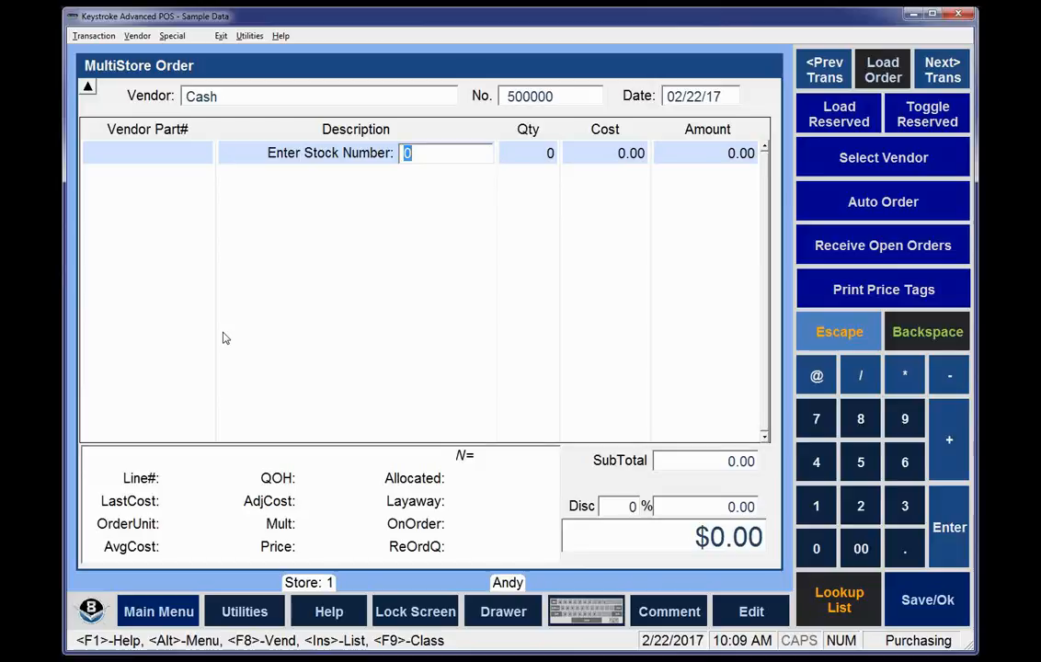
Select 1st-Shop-Online Movies from the vendor list as the order's vendor.
left_click(255, 91)
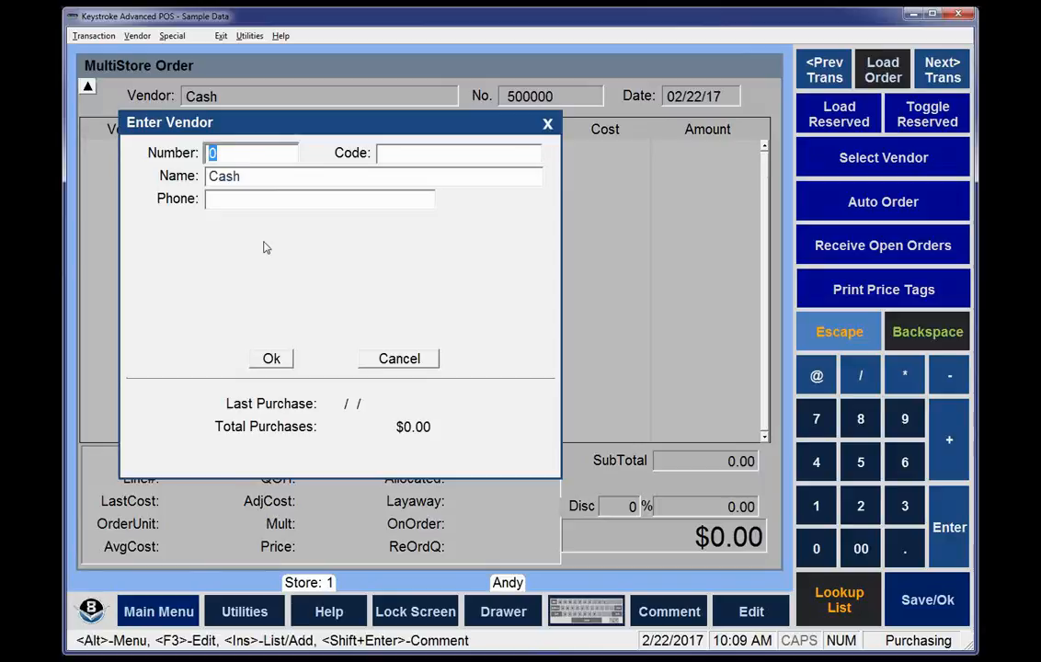
key("Return")
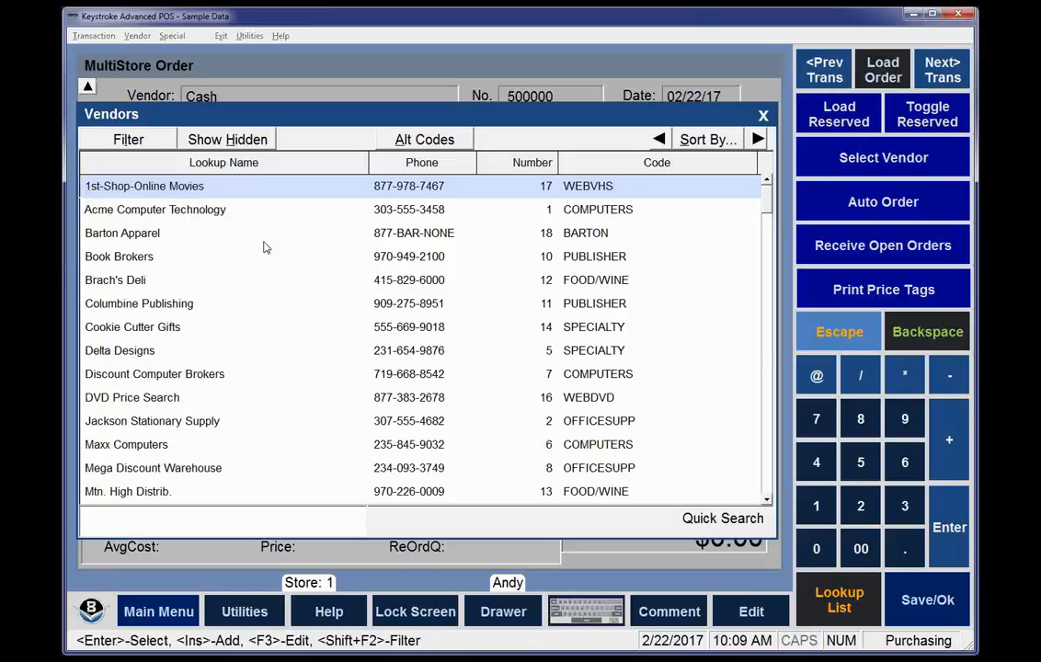
key("Down")
key("Up")
key("Return")
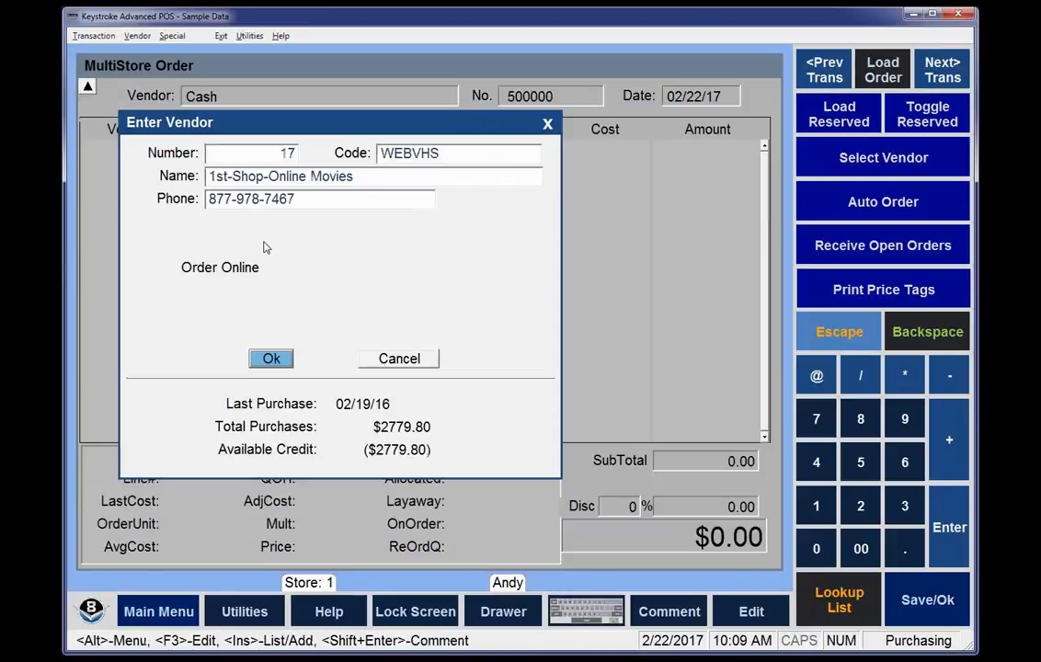
key("Return")
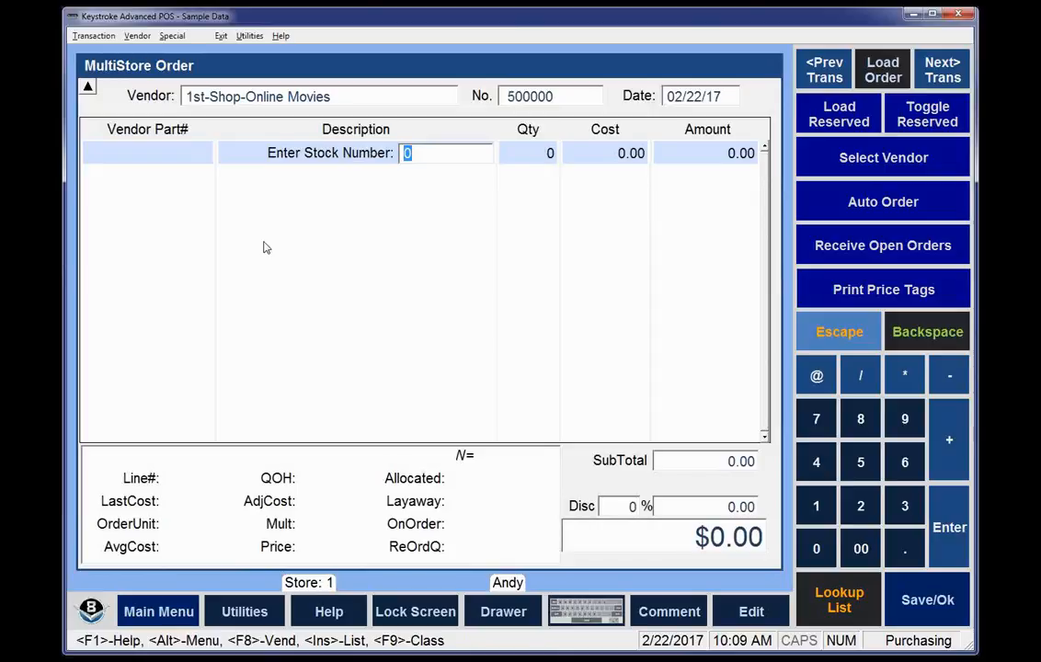
key("Insert")
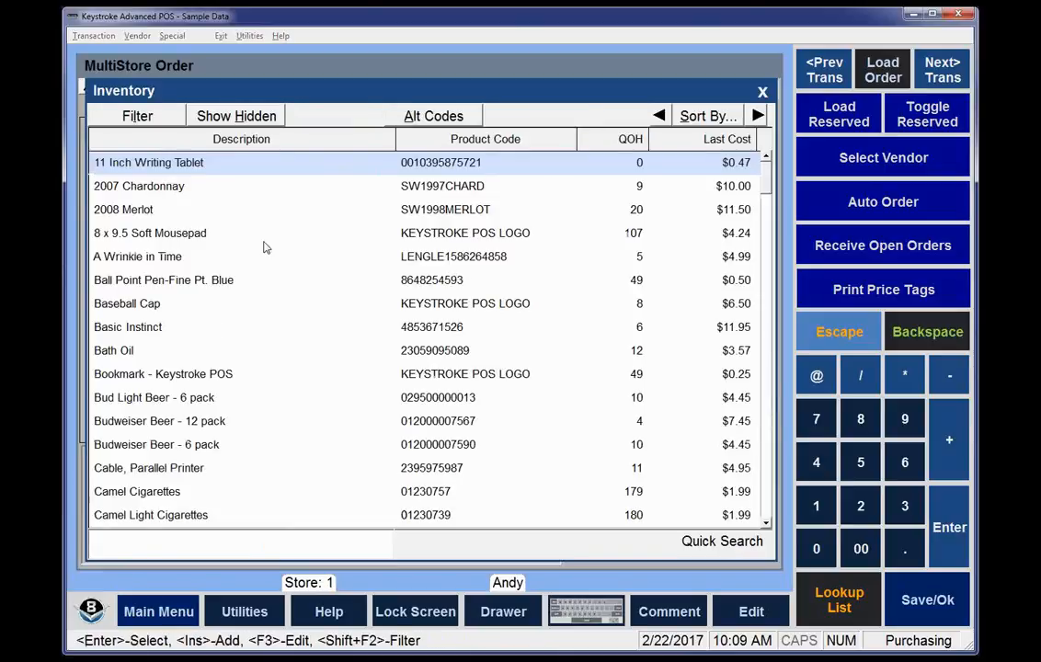
key("End")
key("Up")
key("Up")
key("Up")
key("Up")
key("Up")
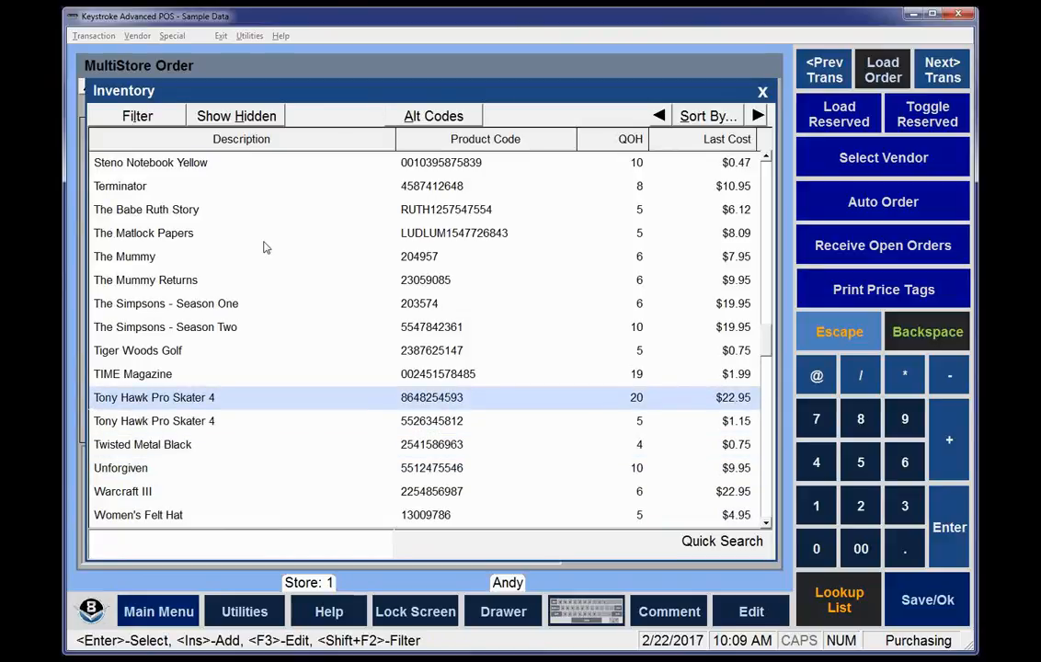
key("Return")
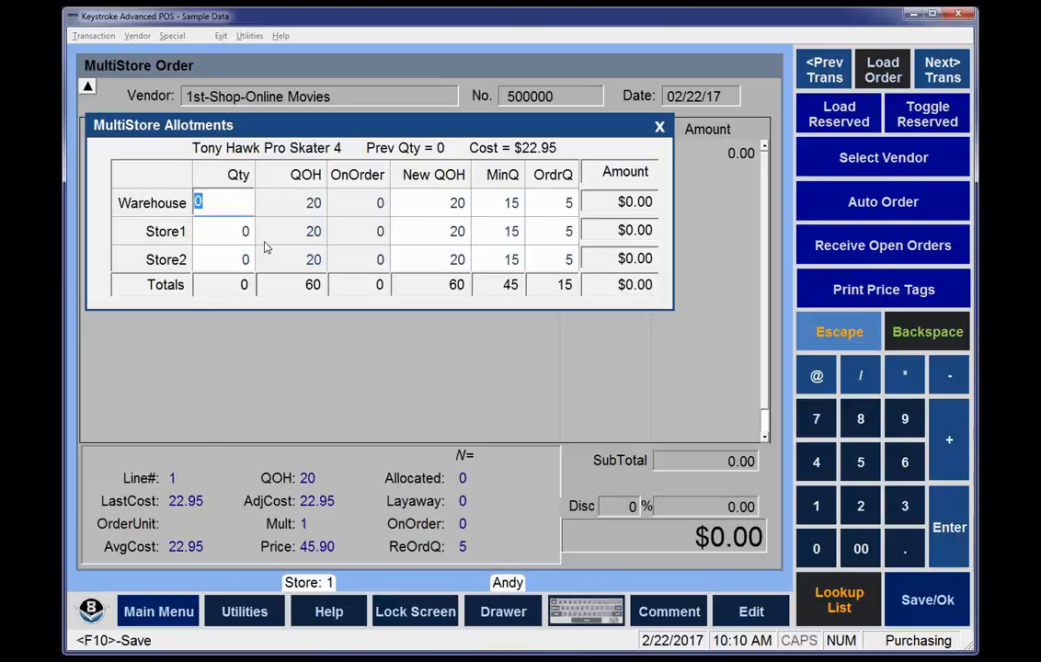
Allot a quantity of 15 to Store1 and set Store2's new quantity on hand to 40.
key("Return")
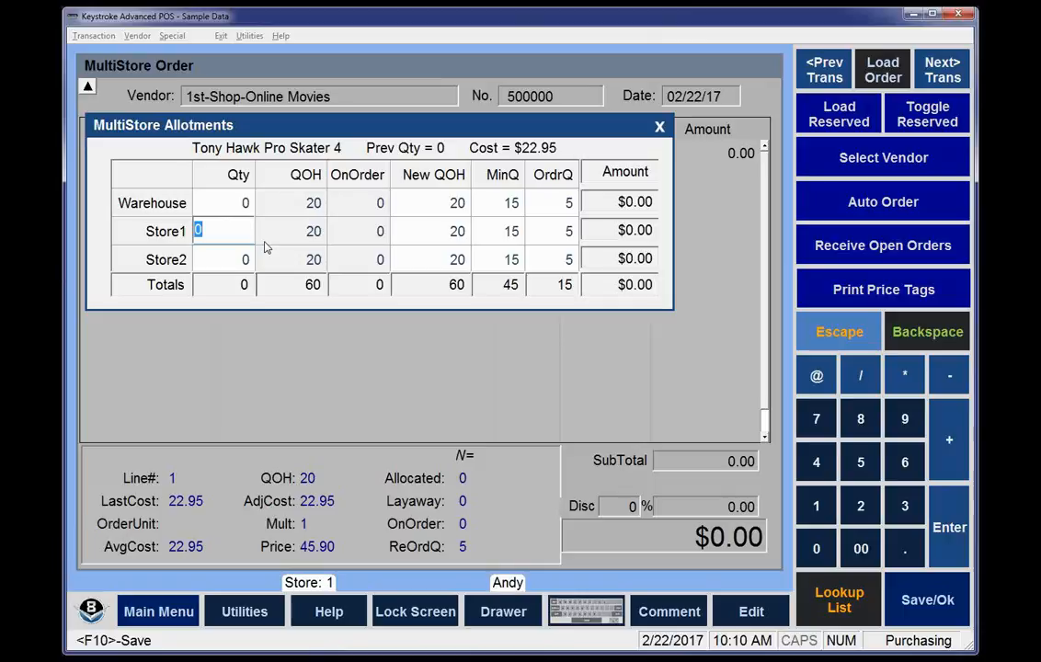
type("15")
key("Return")
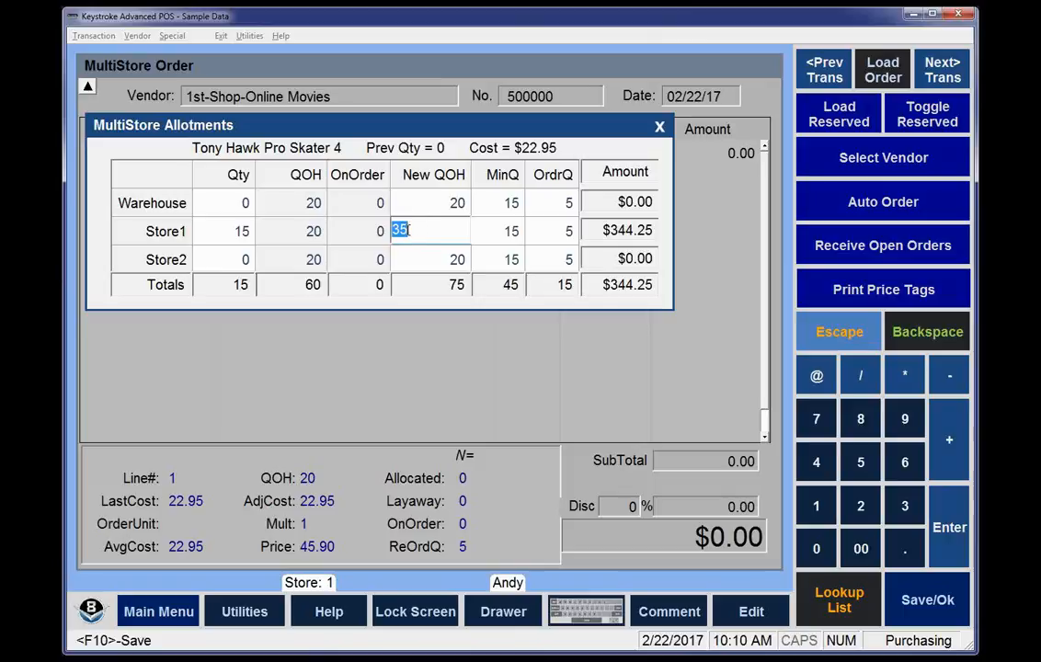
left_click(237, 260)
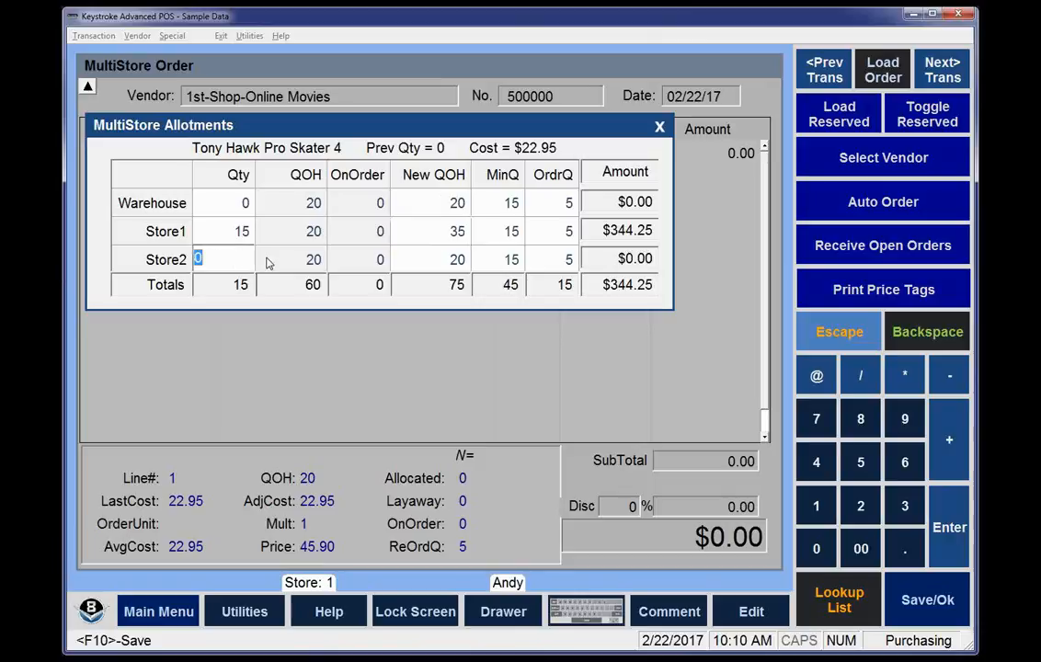
left_click(452, 264)
type("40")
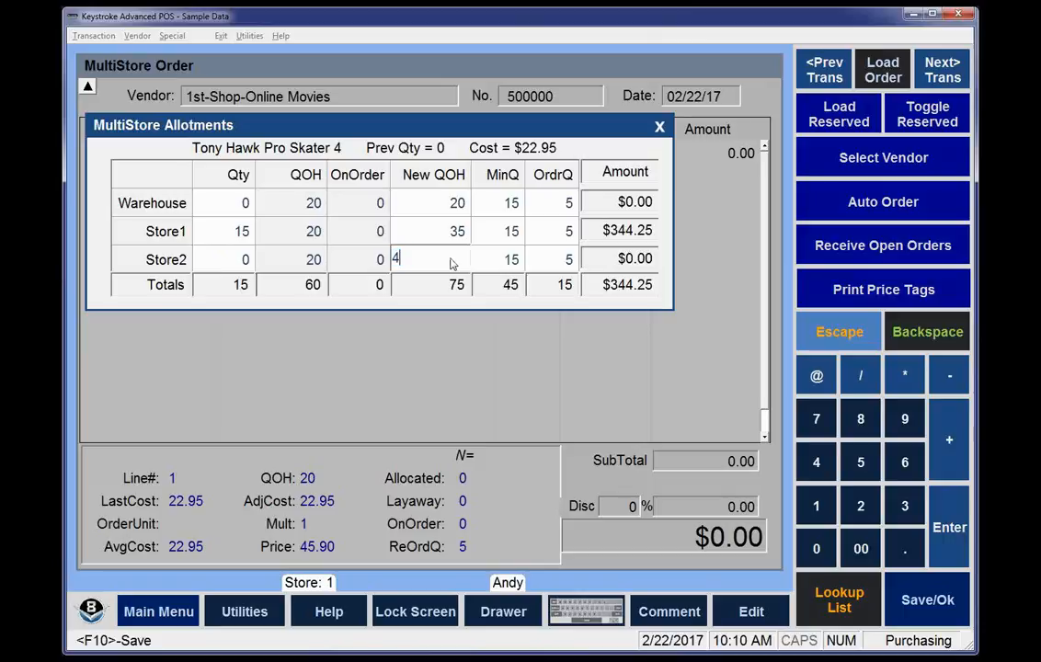
key("Return")
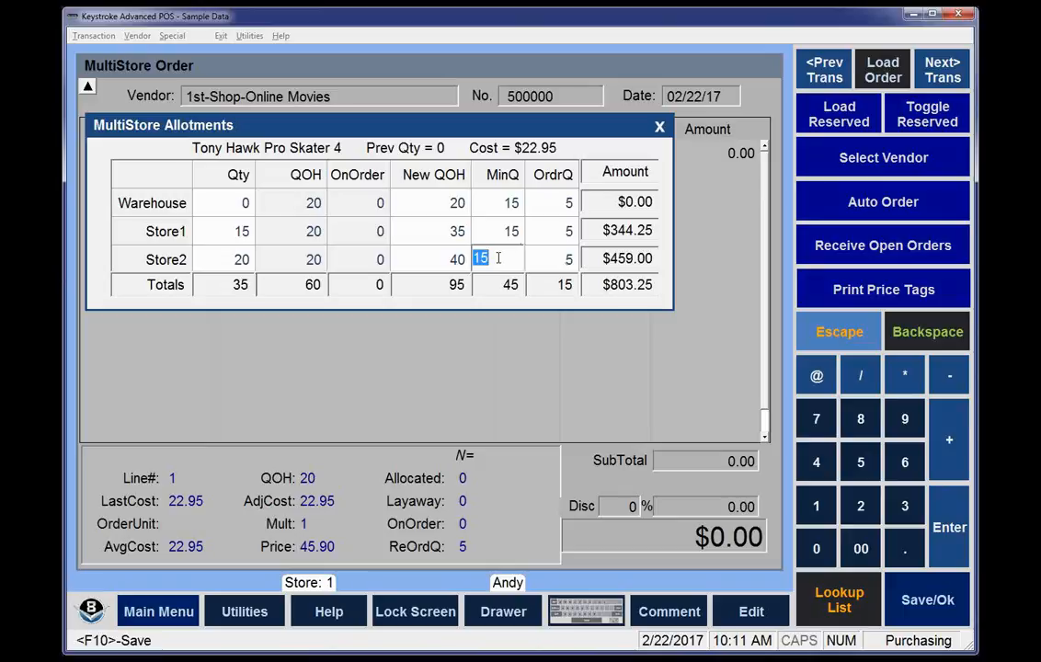
Set Store2's minimum quantity to 40 and order quantity to 10, then save the allotments and post the re-order changes to that store.
type("40")
key("Return")
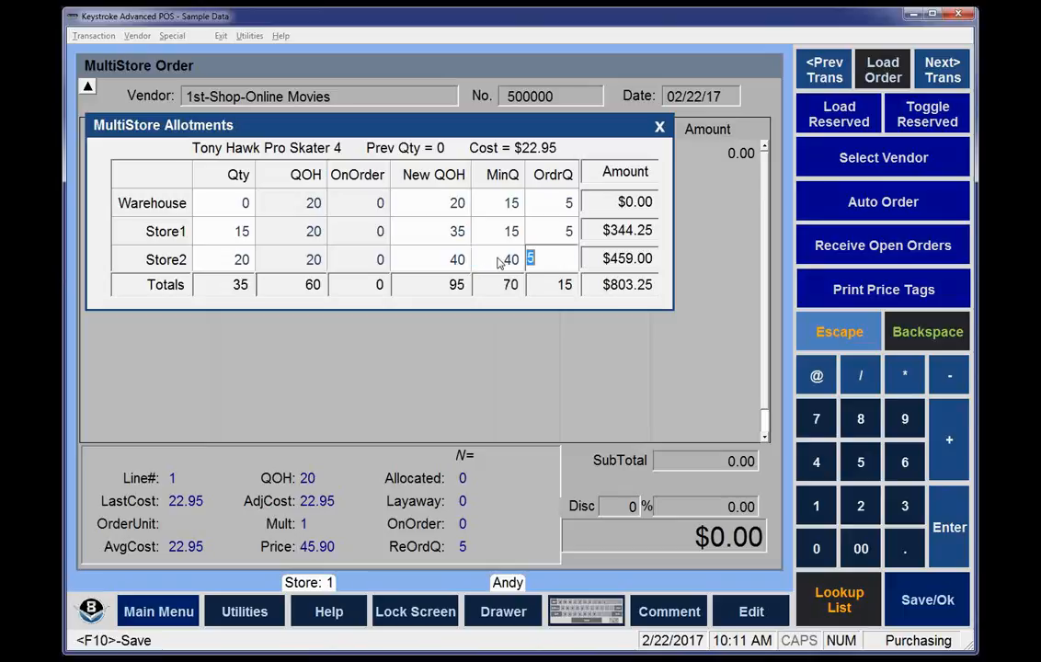
type("10")
key("Return")
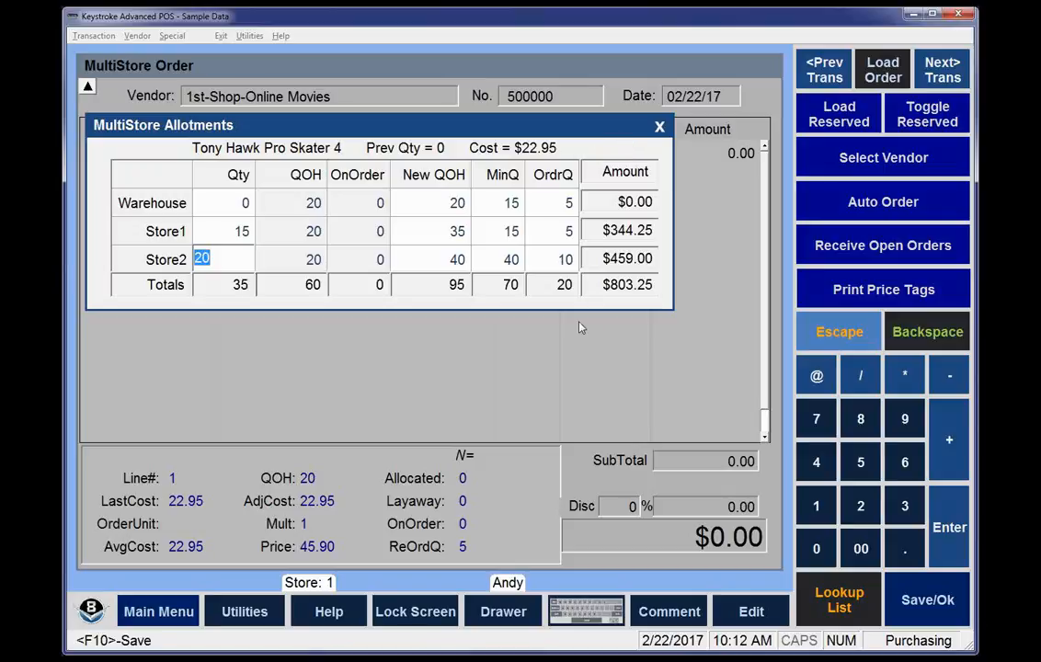
key("F10")
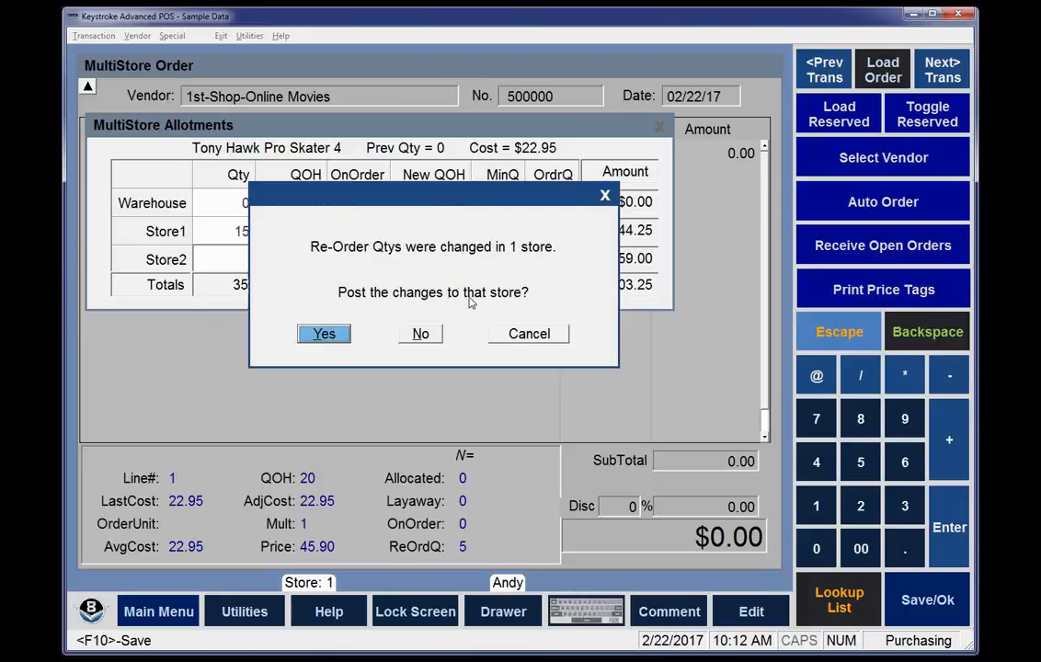
left_click(329, 337)
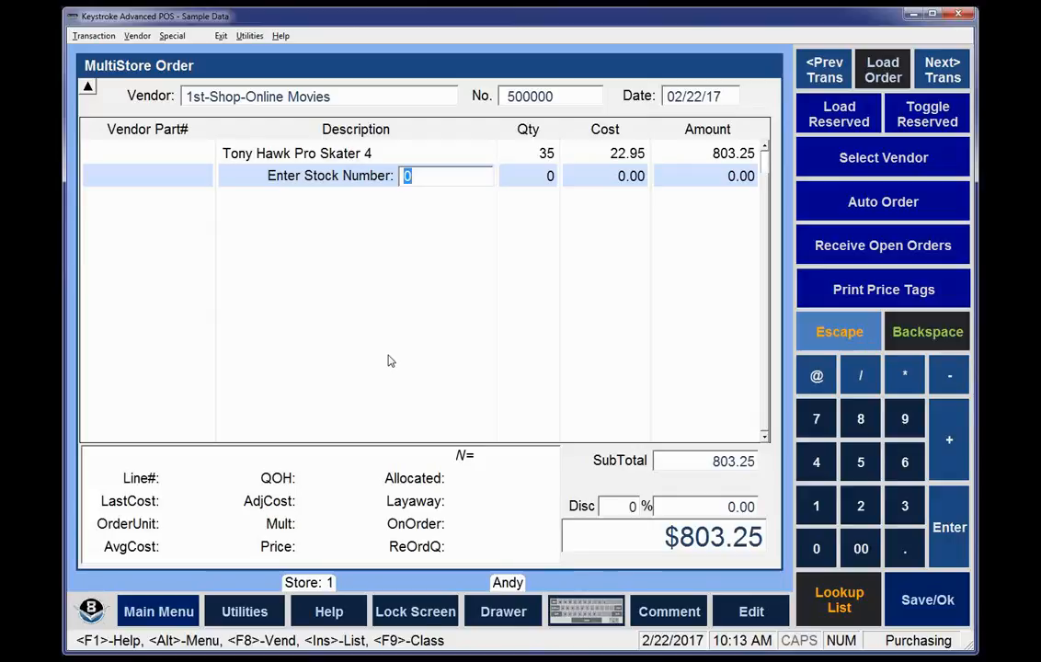
Reopen the store allotments for the Tony Hawk Pro Skater 4 line and set Store2's quantity to 30.
key("Up")
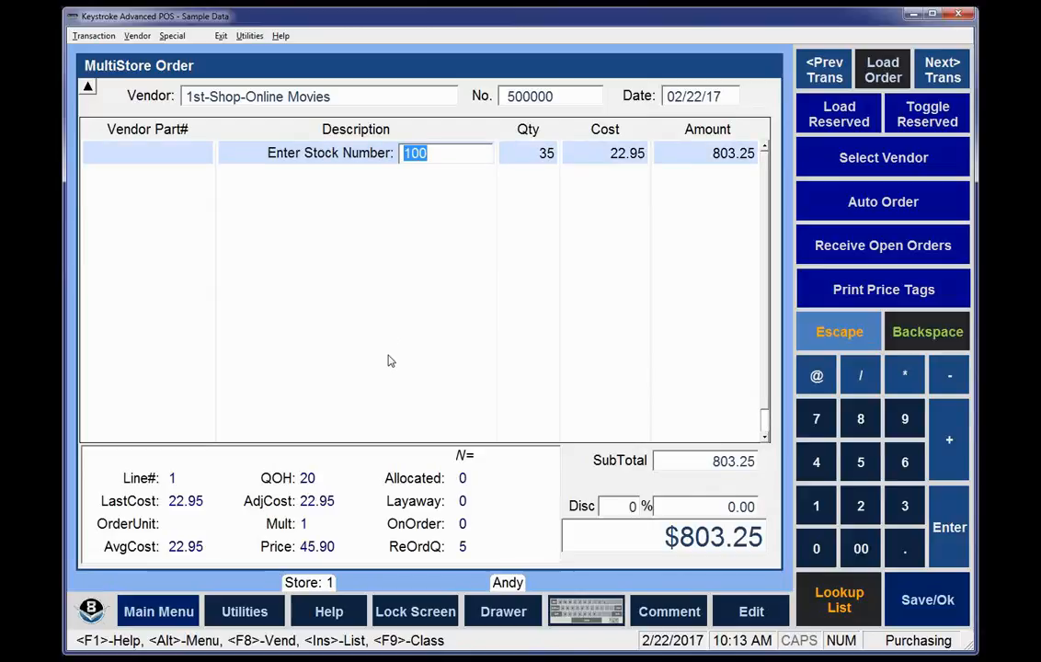
key("Return")
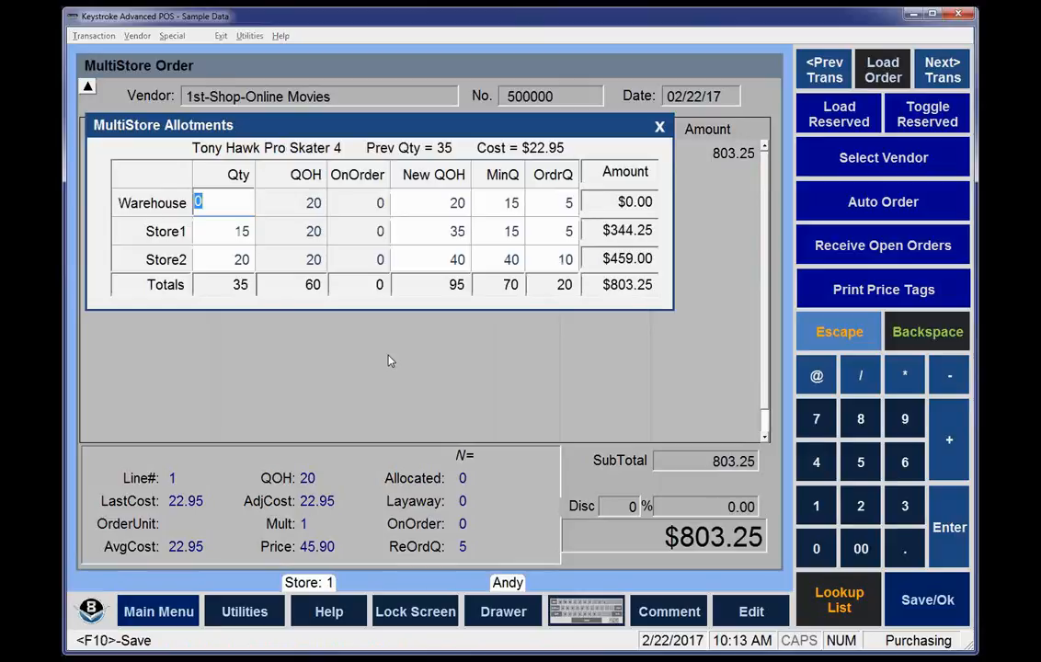
key("Return")
key("Return")
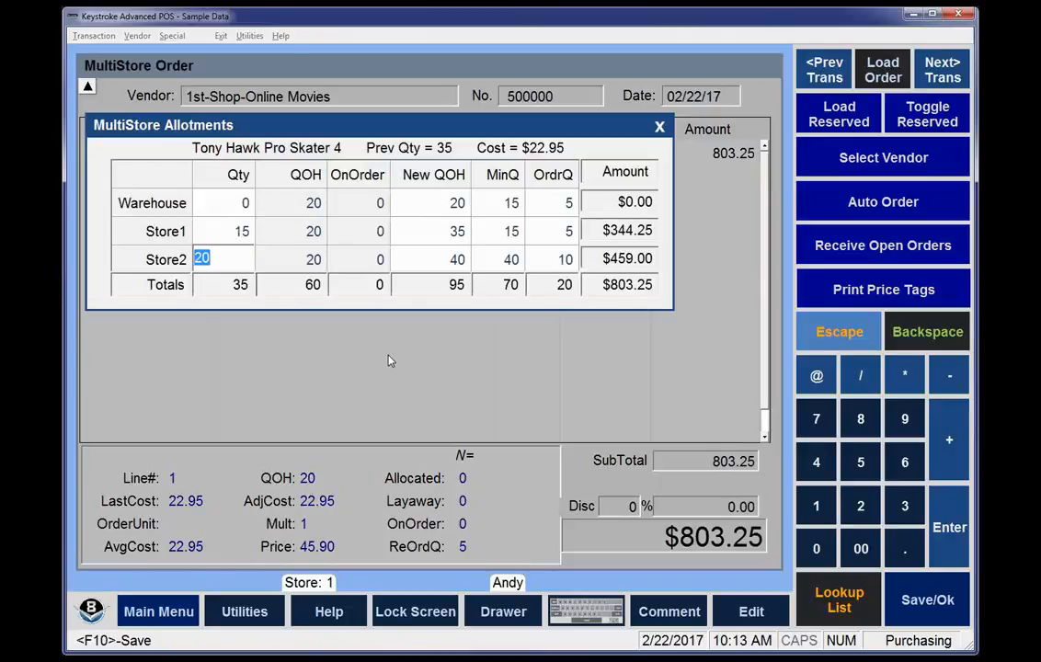
type("30")
key("Return")
Set Store2's minimum quantity to 50 and order quantity to 20, and save the allotments with the re-order changes posted to the store.
key("Return")
type("50")
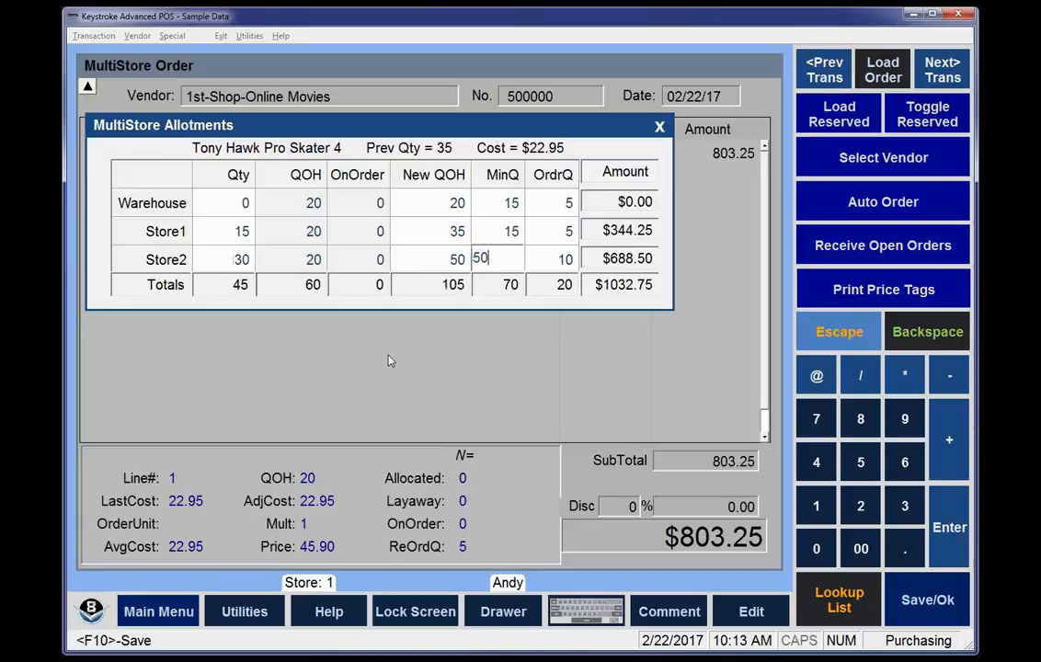
key("Return")
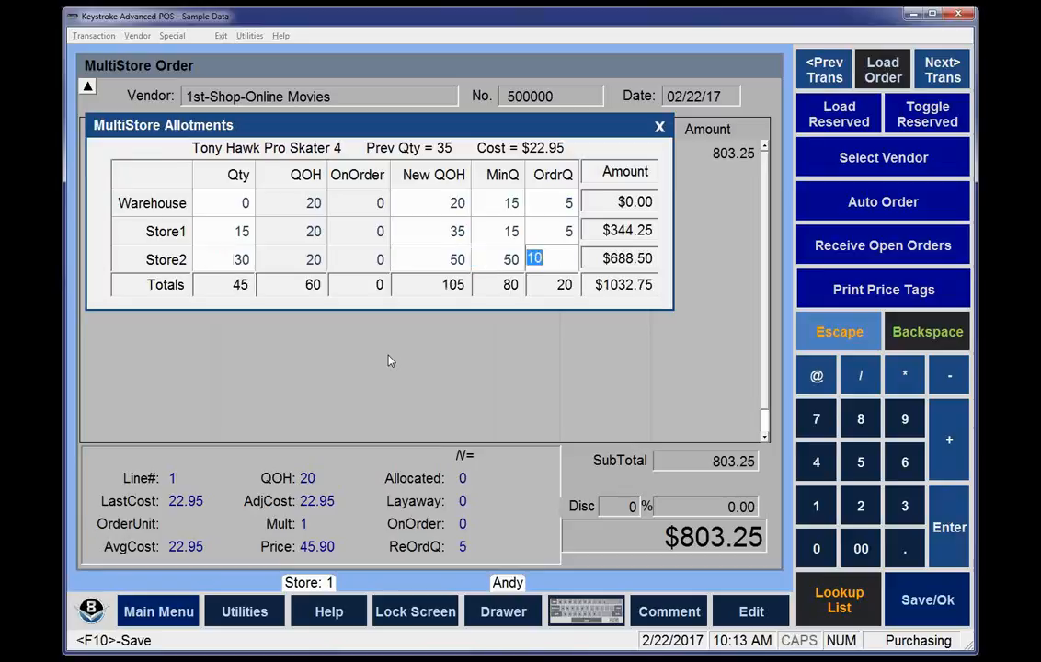
type("20")
key("Return")
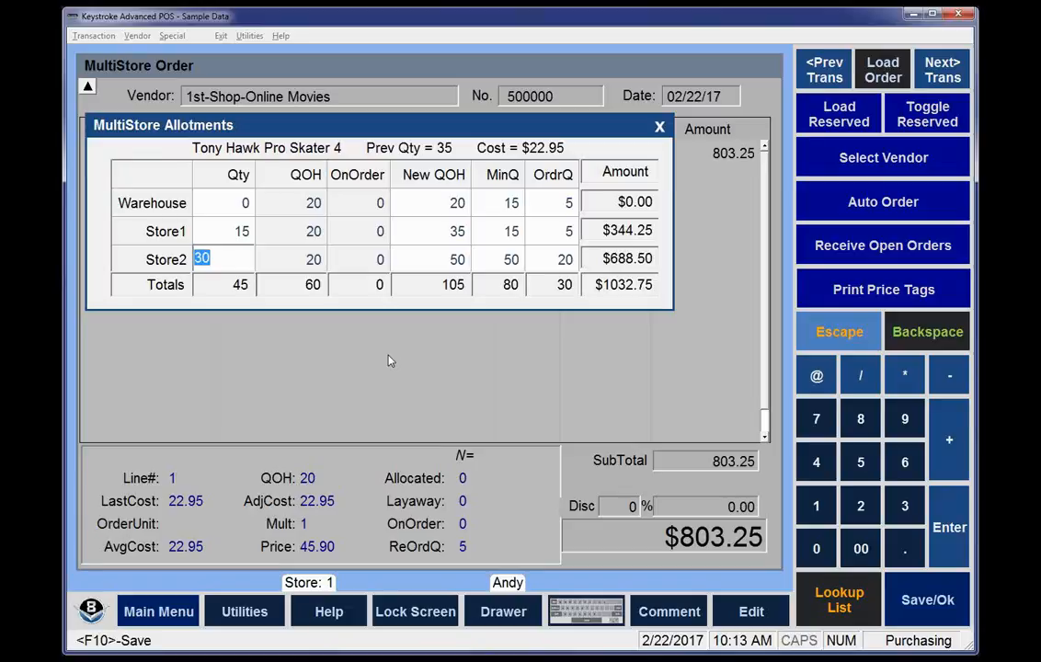
key("F10")
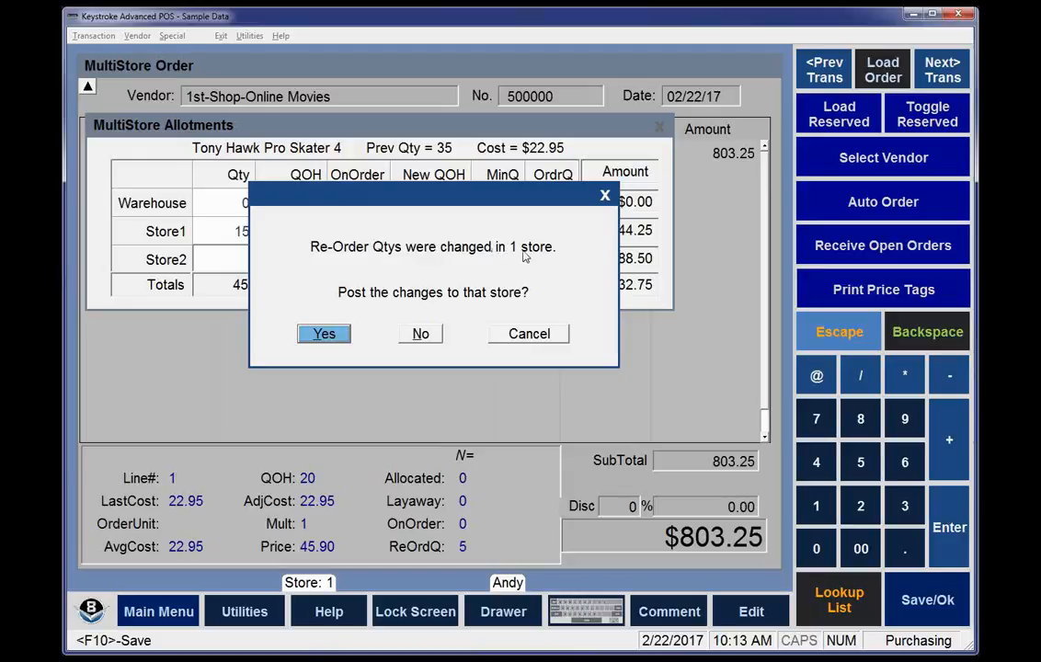
left_click(326, 333)
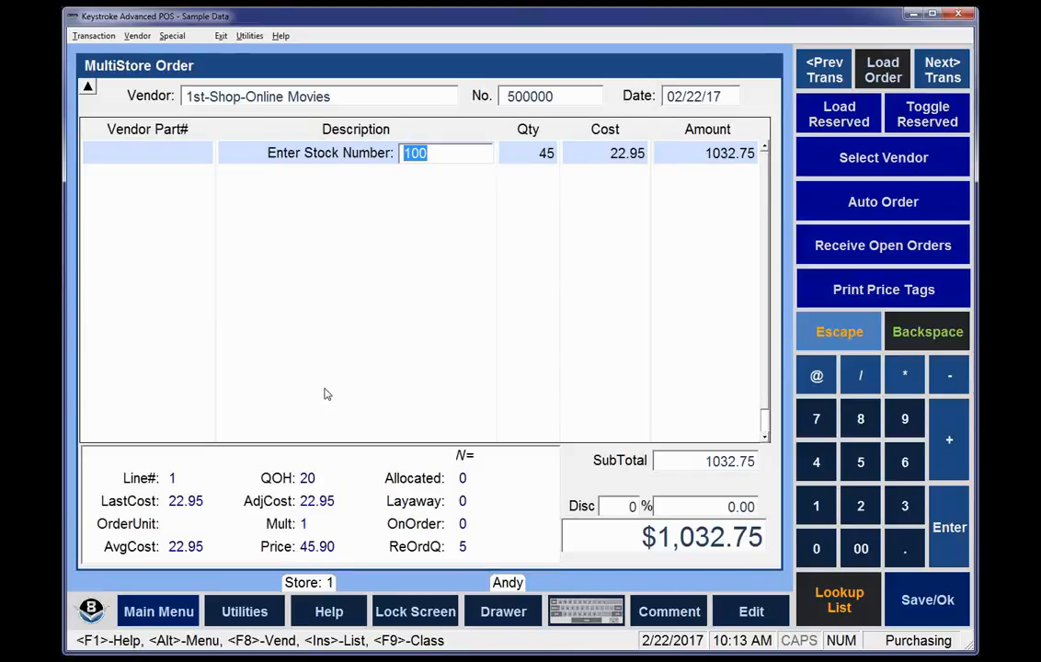
Finish entering order lines and complete the purchase transaction without adding a payment.
key("Return")
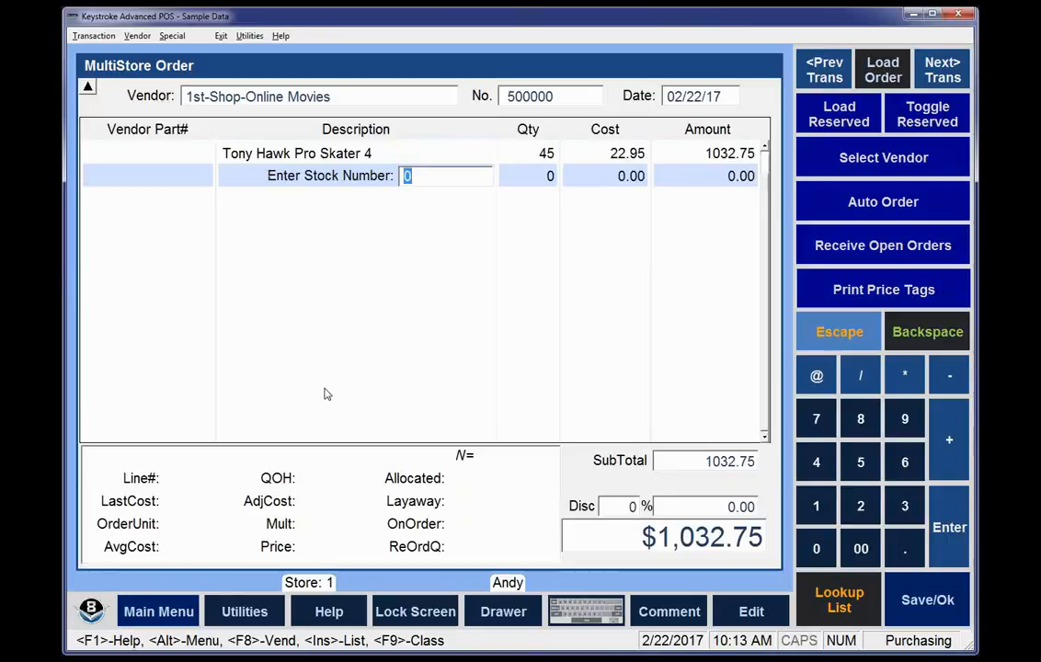
key("Return")
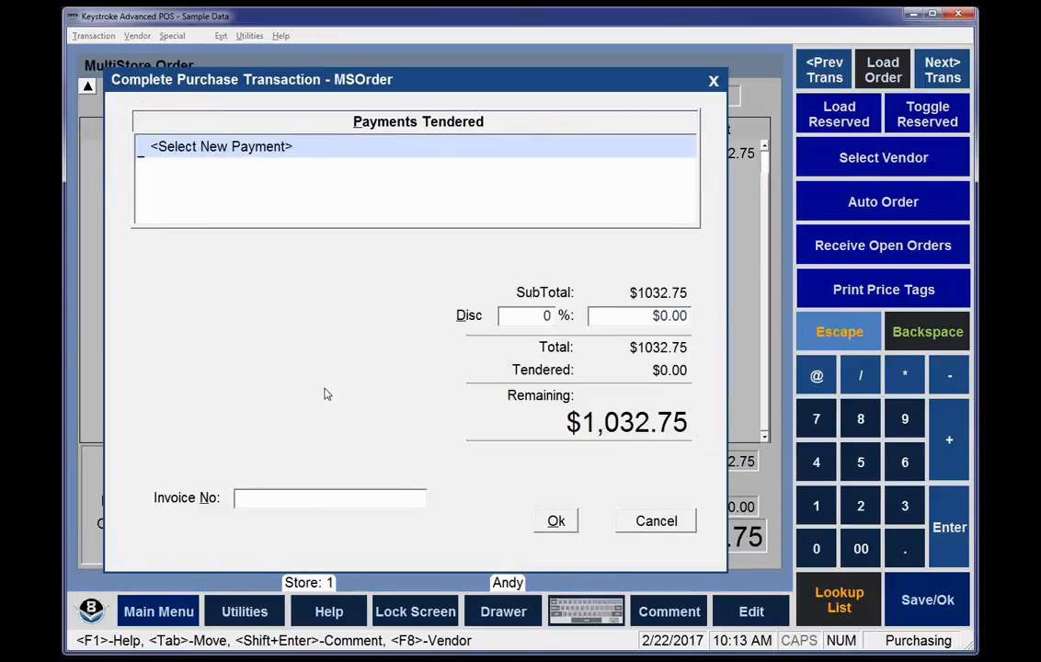
key("Return")
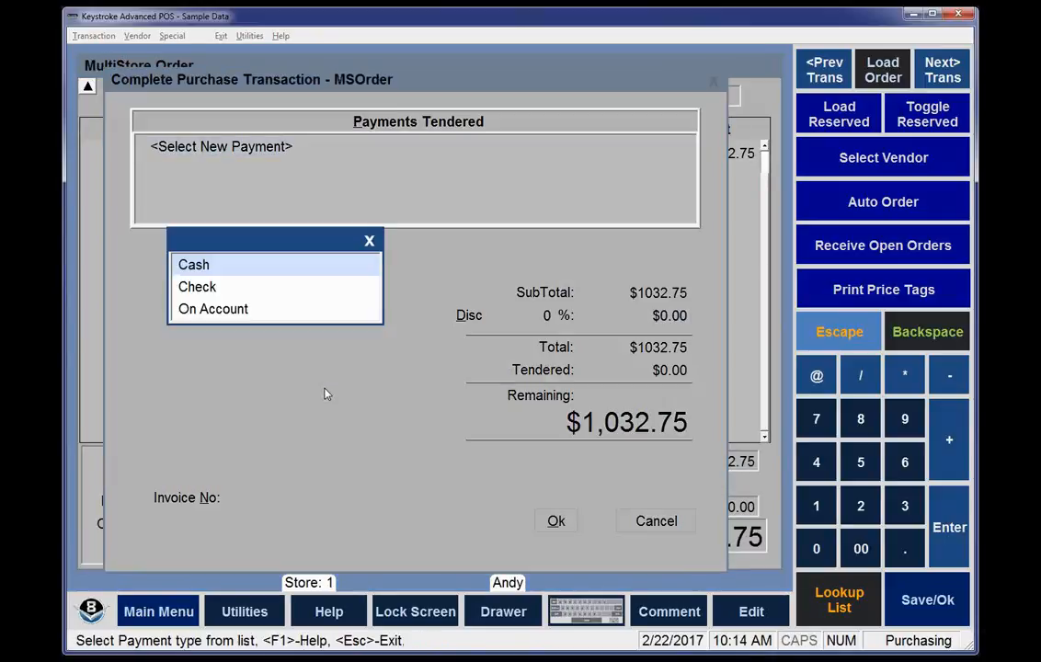
key("Escape")
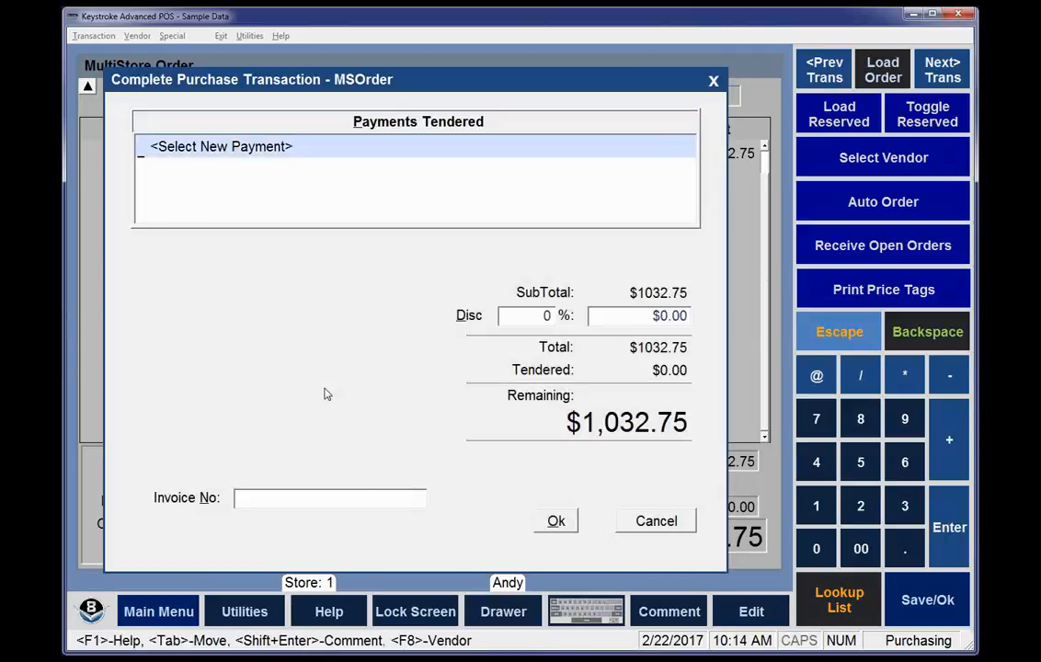
key("ctrl+Return")
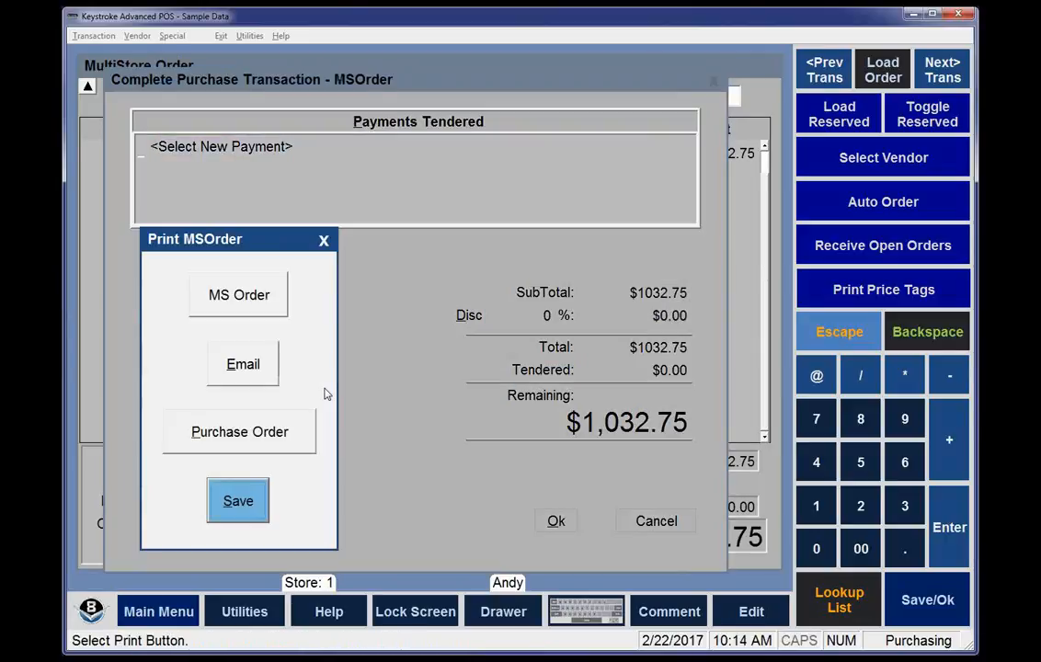
Preview both pages of the MS Order form and save the MultiStore order.
left_click(235, 304)
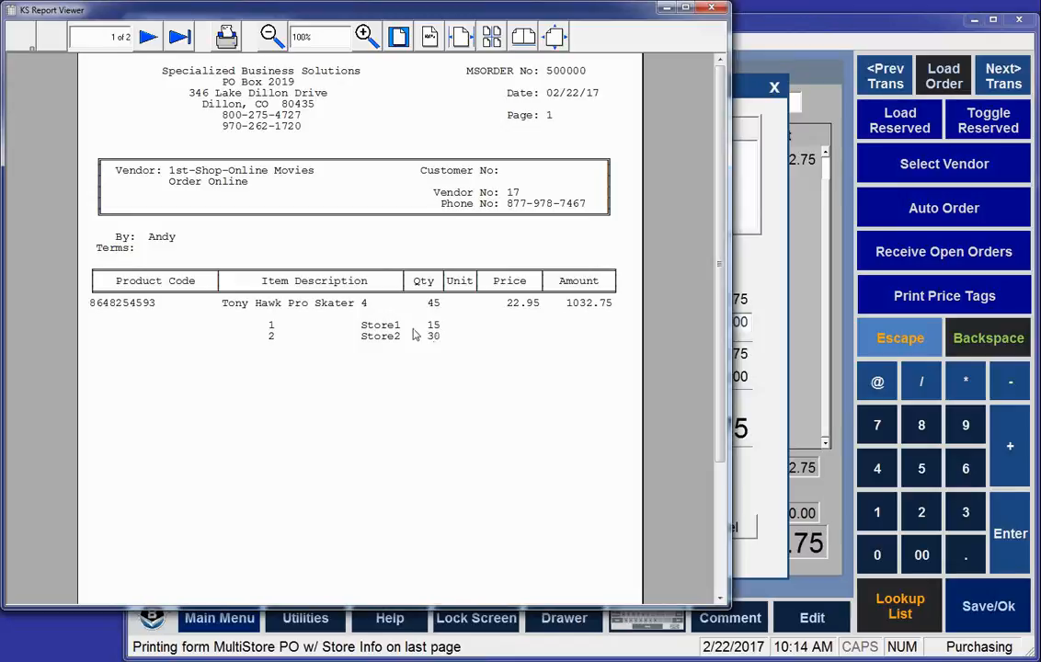
left_click(149, 41)
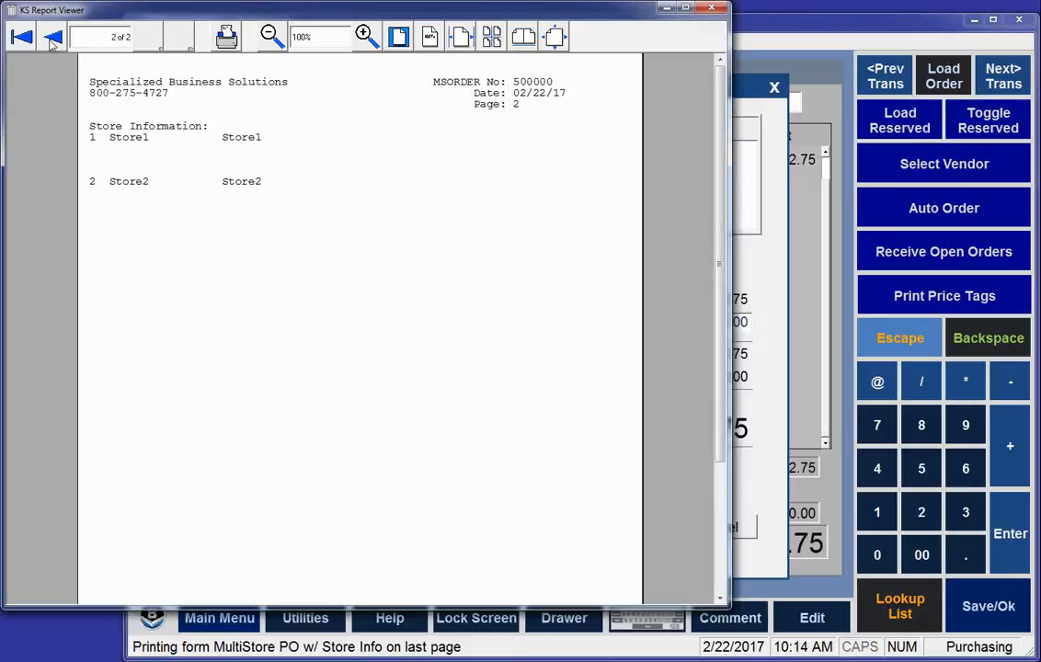
left_click(29, 41)
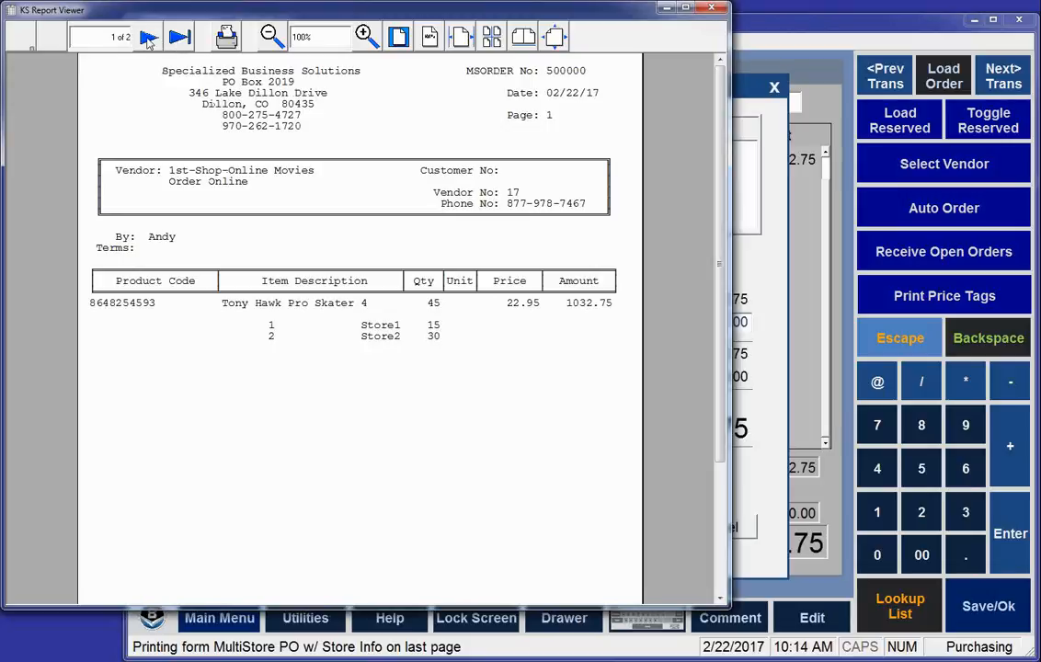
left_click(148, 39)
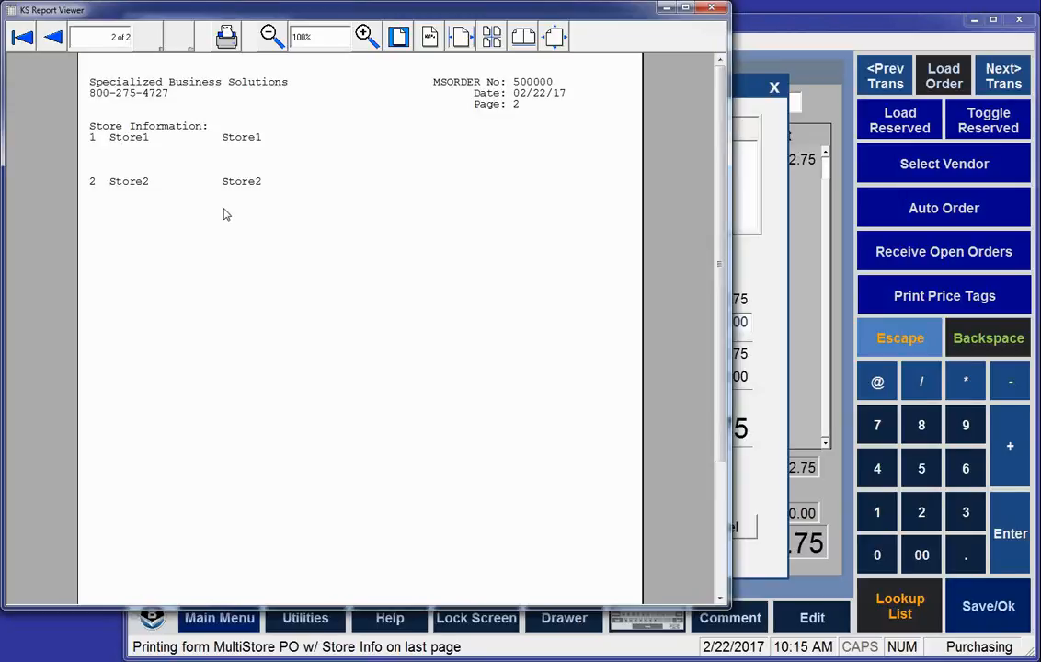
left_click(714, 10)
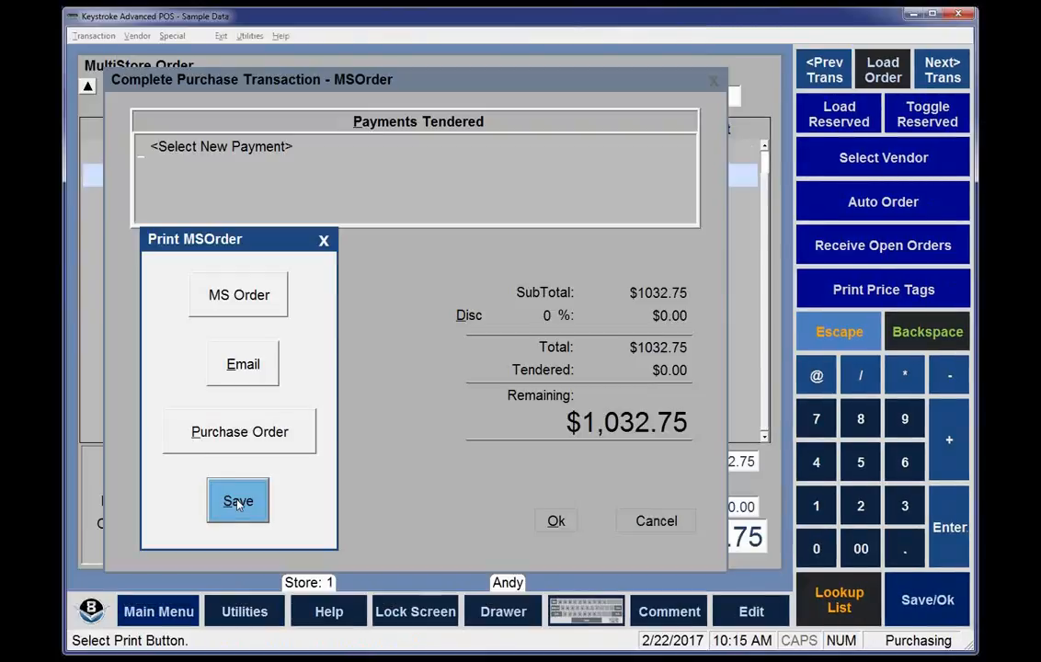
left_click(238, 503)
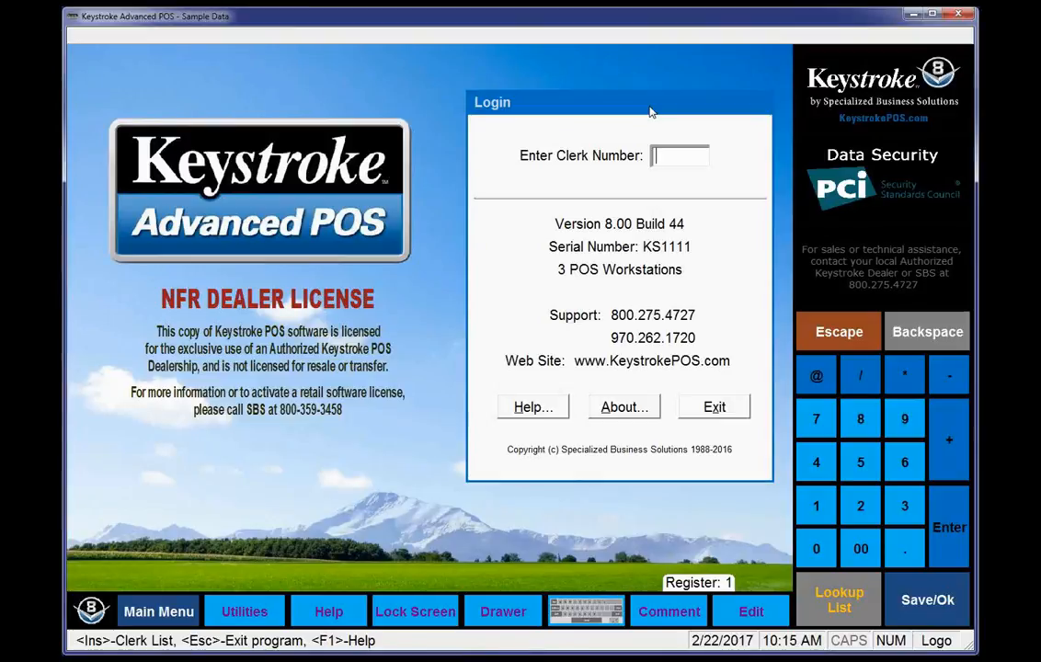
Log in to the other store's Keystroke POS with the clerk number and account password.
type("1")
key("Return")
type("ppppppppp")
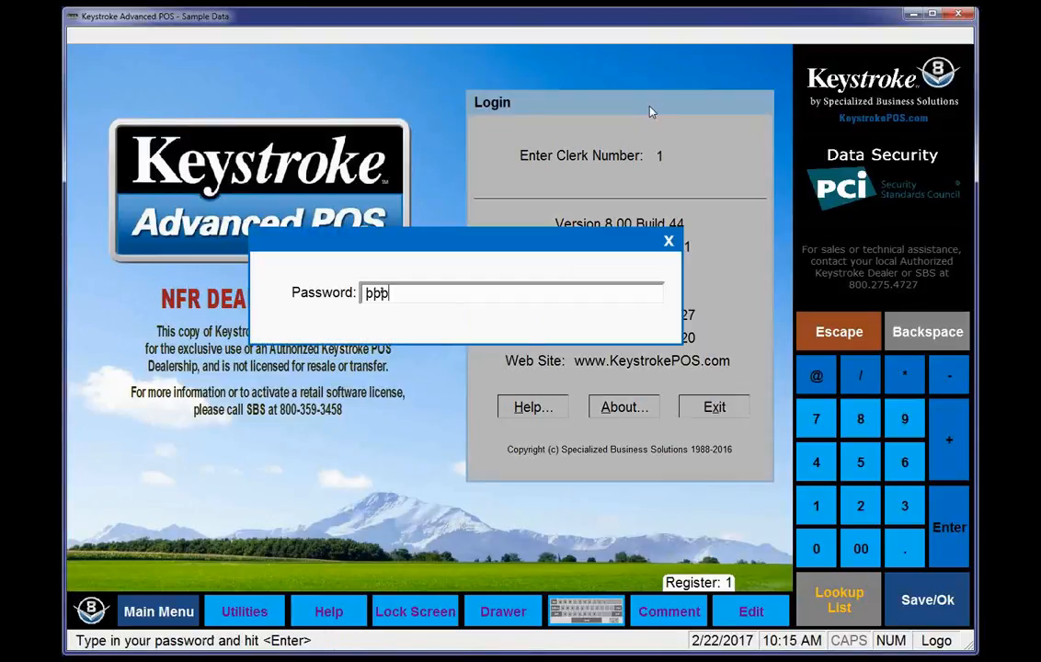
type("p")
key("Return")
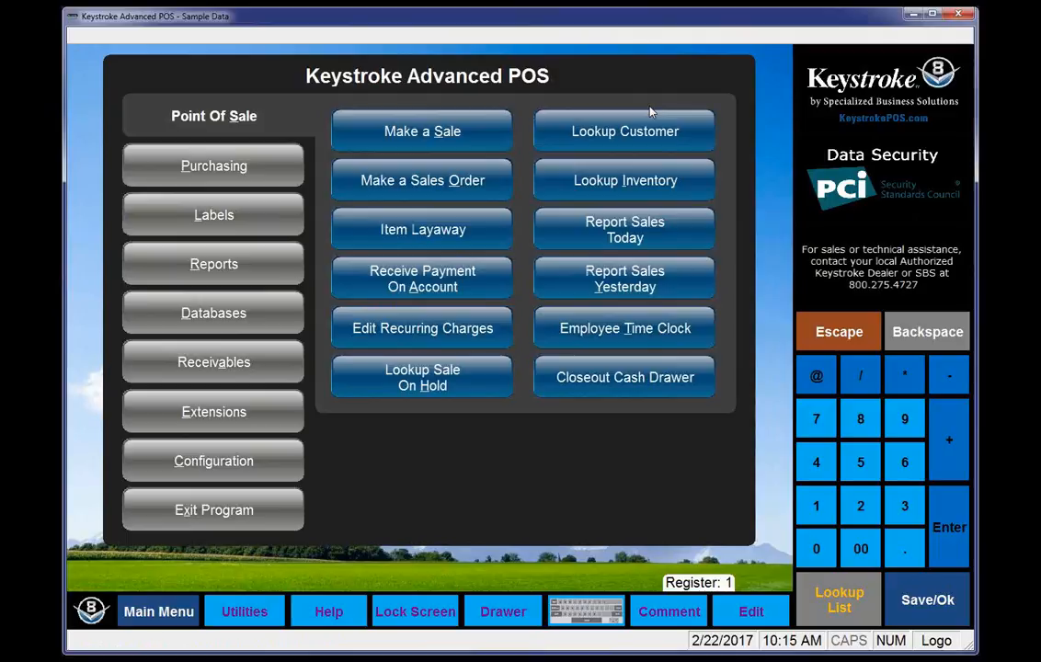
Start purchasing and load the existing 1st-Shop-Online Movies purchase order dated 02/22/17 for editing, looking it up by order number.
key("p")
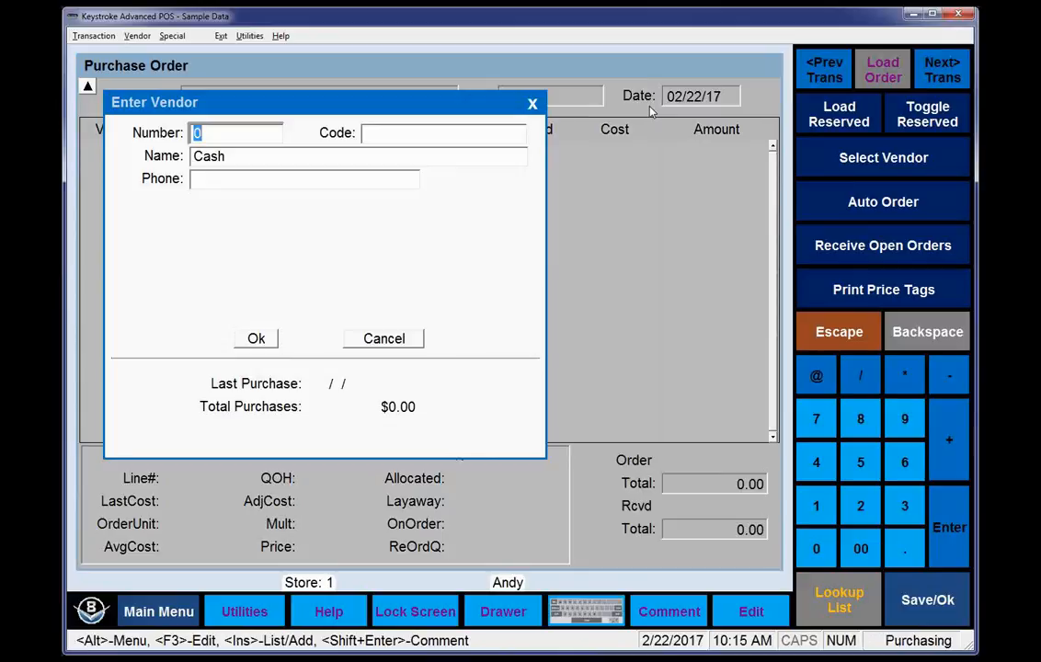
key("alt+t")
key("Up")
key("Up")
key("Up")
key("Up")
key("Up")
key("Up")
key("Up")
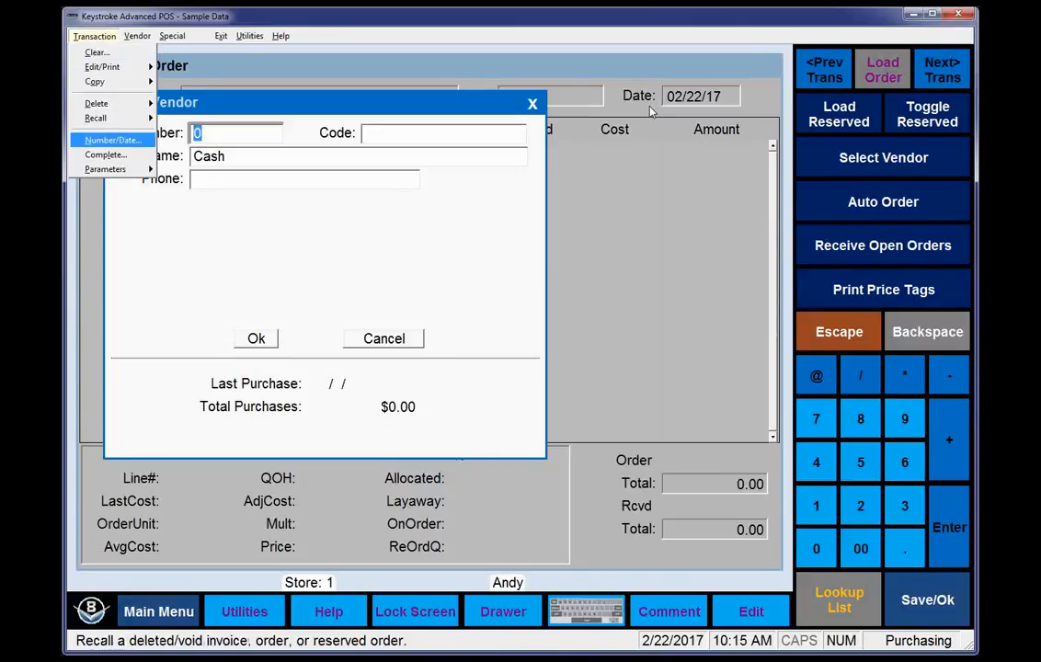
key("Right")
key("Down")
key("Right")
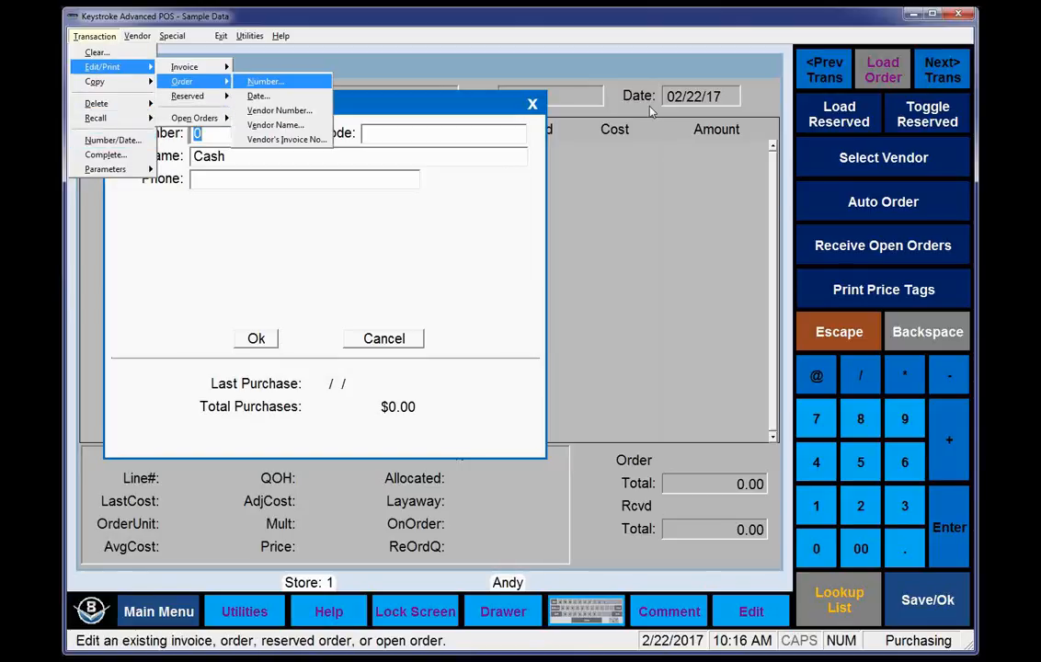
key("Return")
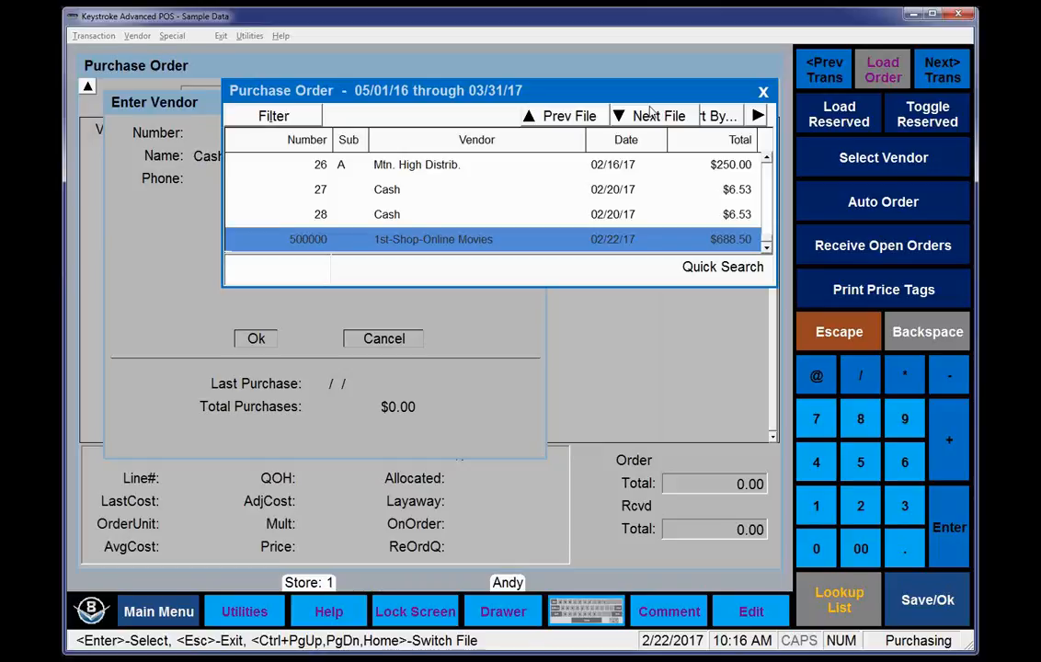
key("Return")
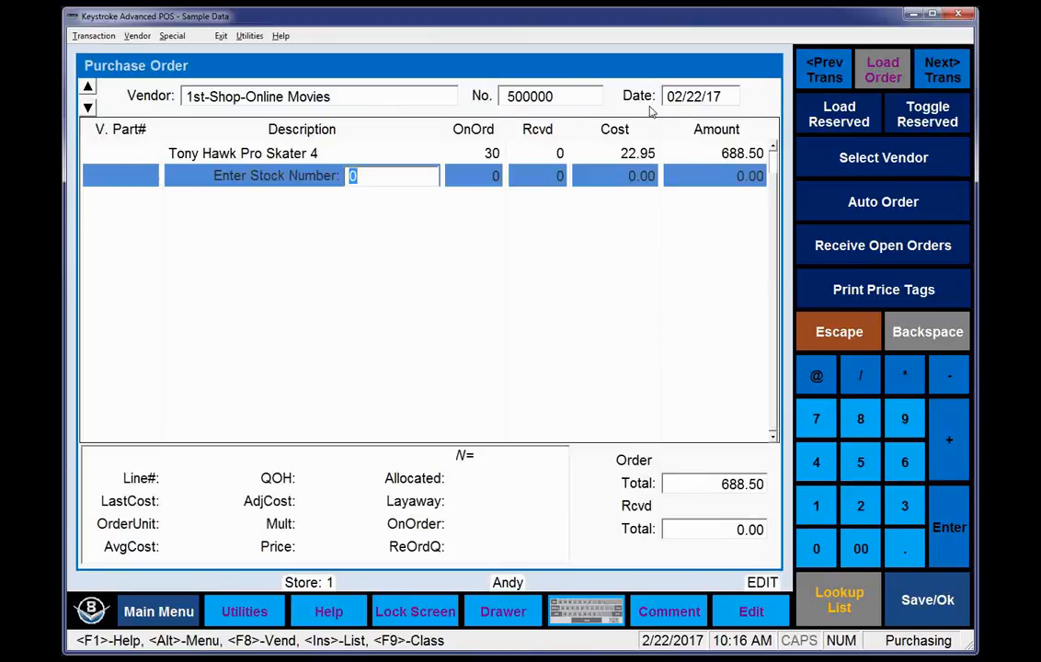
Examine the on-order, minimum and order quantities in the inventory record of the order's Tony Hawk Pro Skater 4 line.
key("Up")
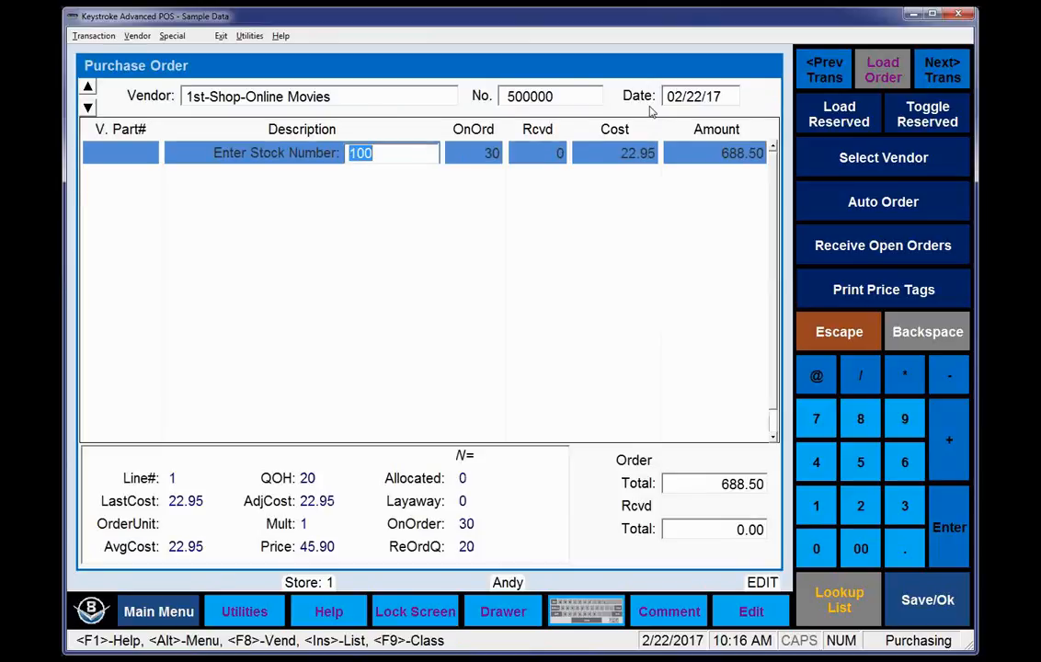
key("F2")
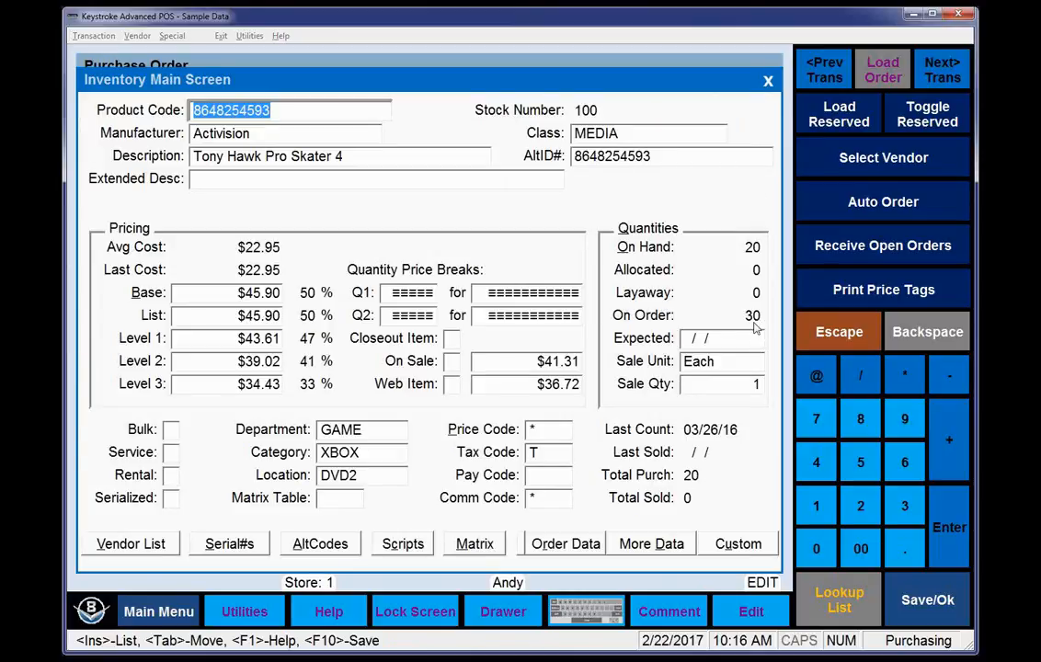
left_click(568, 546)
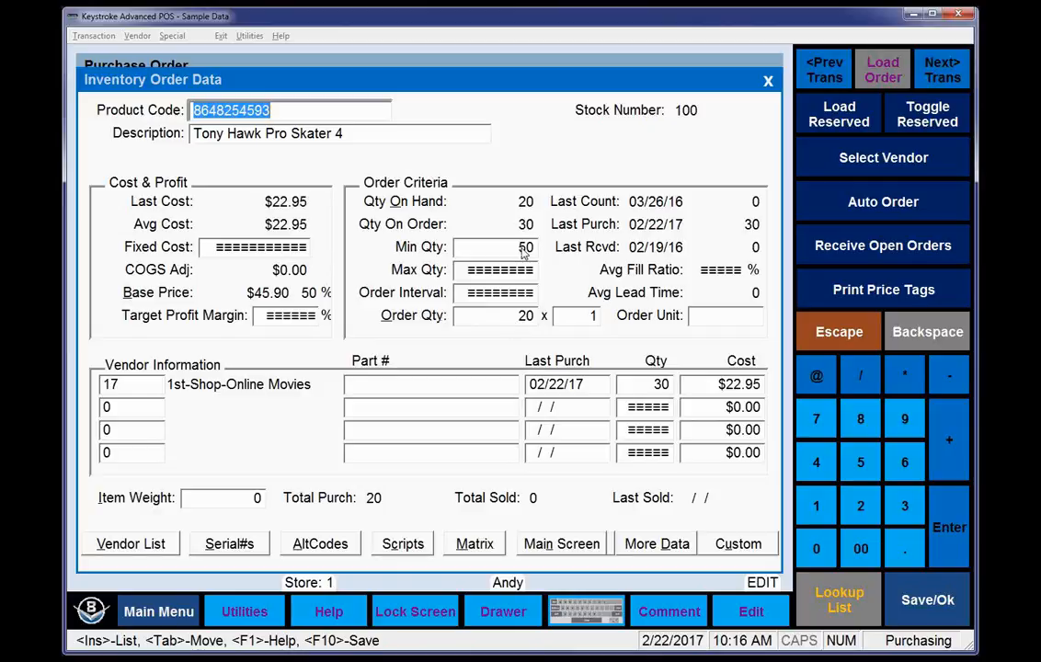
key("Escape")
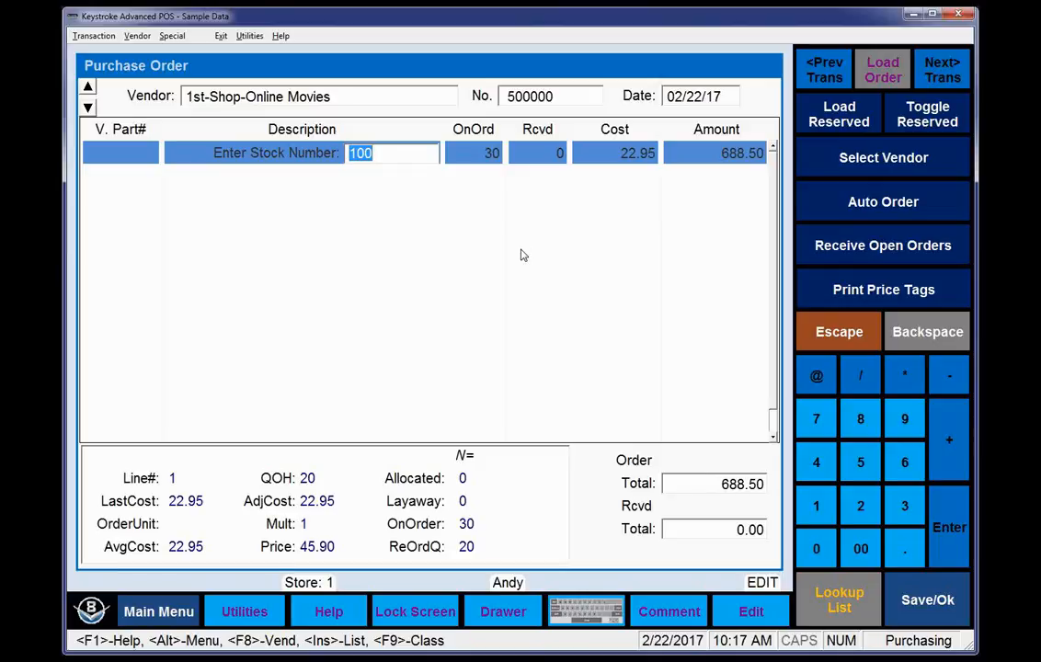
Receive 30 units on the order's Tony Hawk Pro Skater 4 line and save the purchase order without printing or entering a payment.
key("Return")
key("Return")
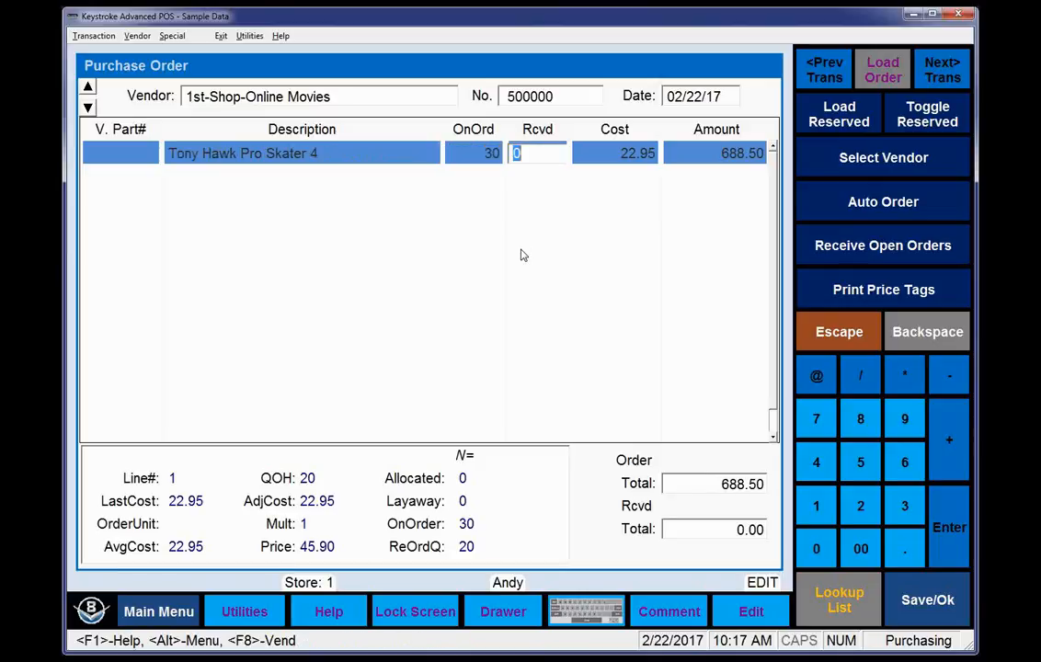
type("30")
key("Return")
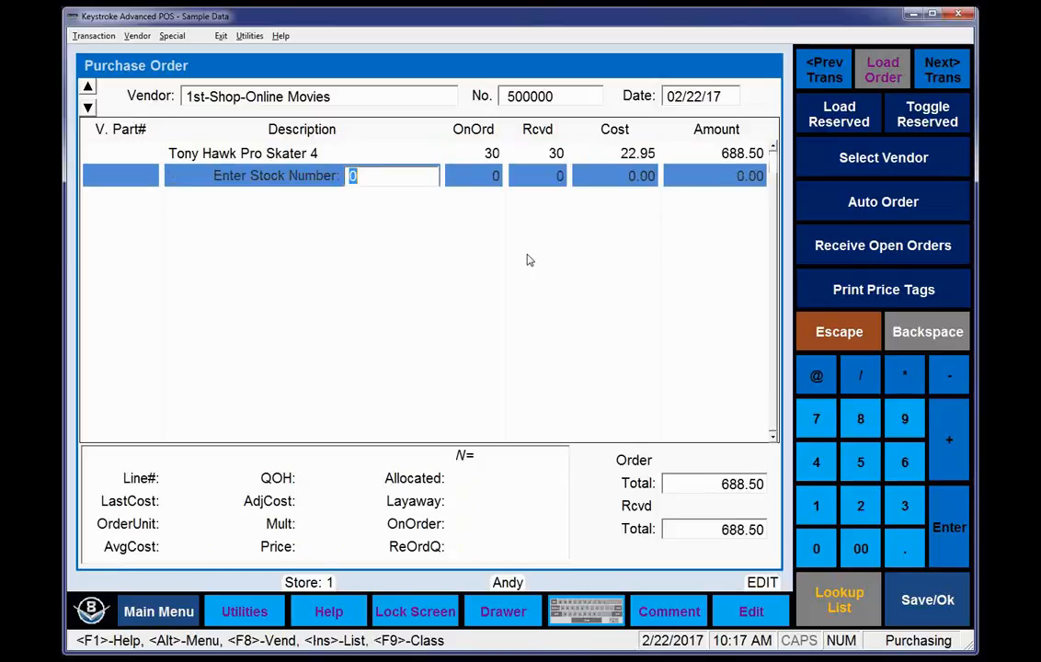
key("Return")
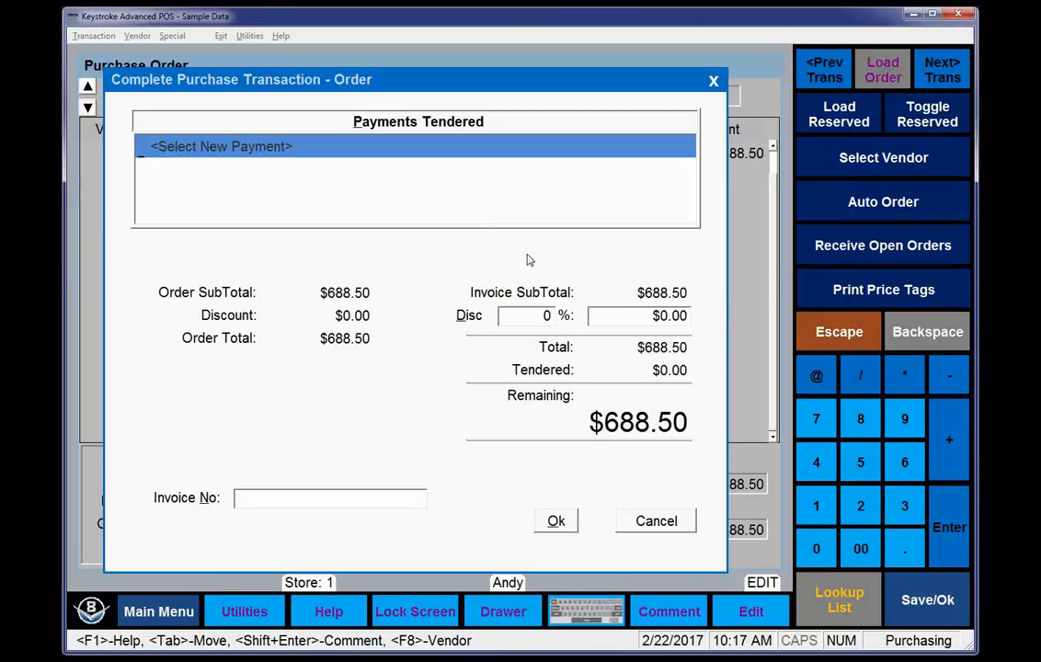
key("F10")
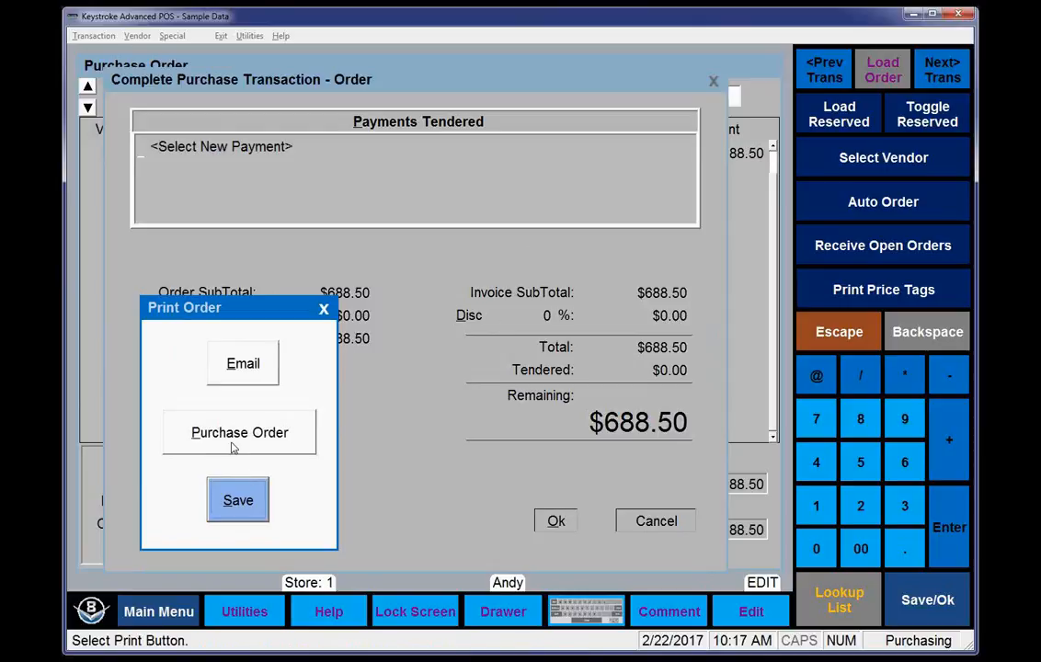
left_click(238, 502)
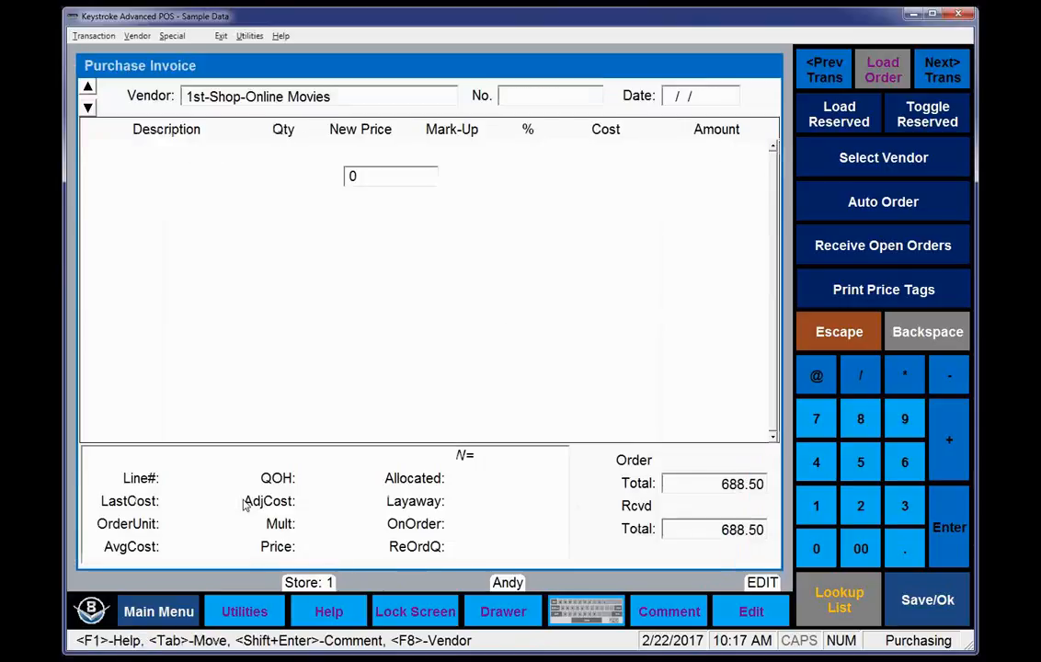
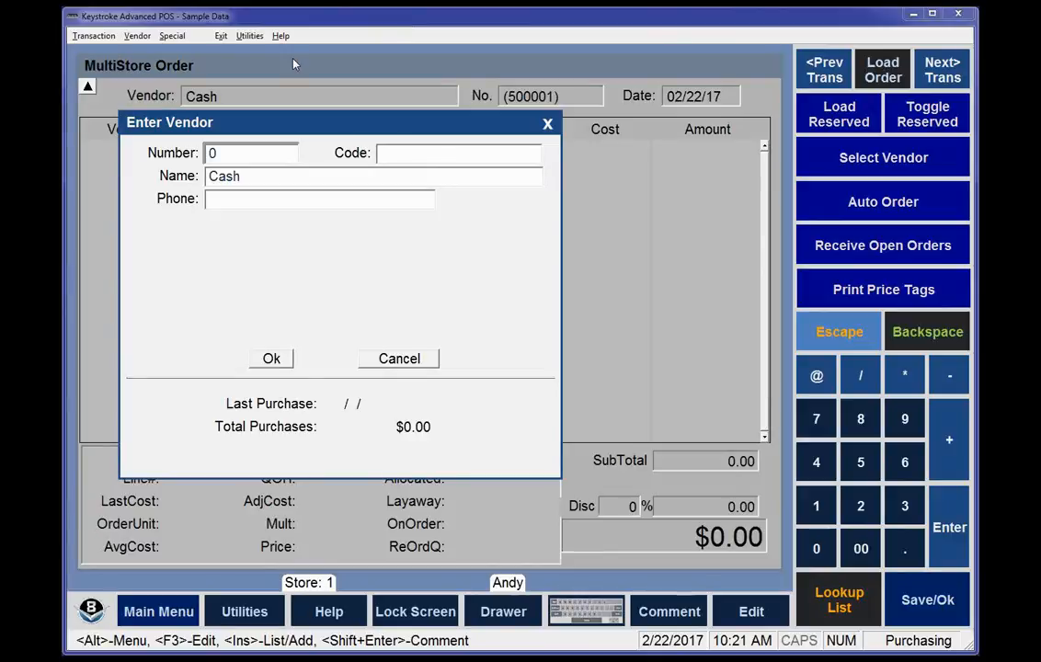
Look through the vendor list for a vendor suited to a warehouse transfer.
left_click(303, 125)
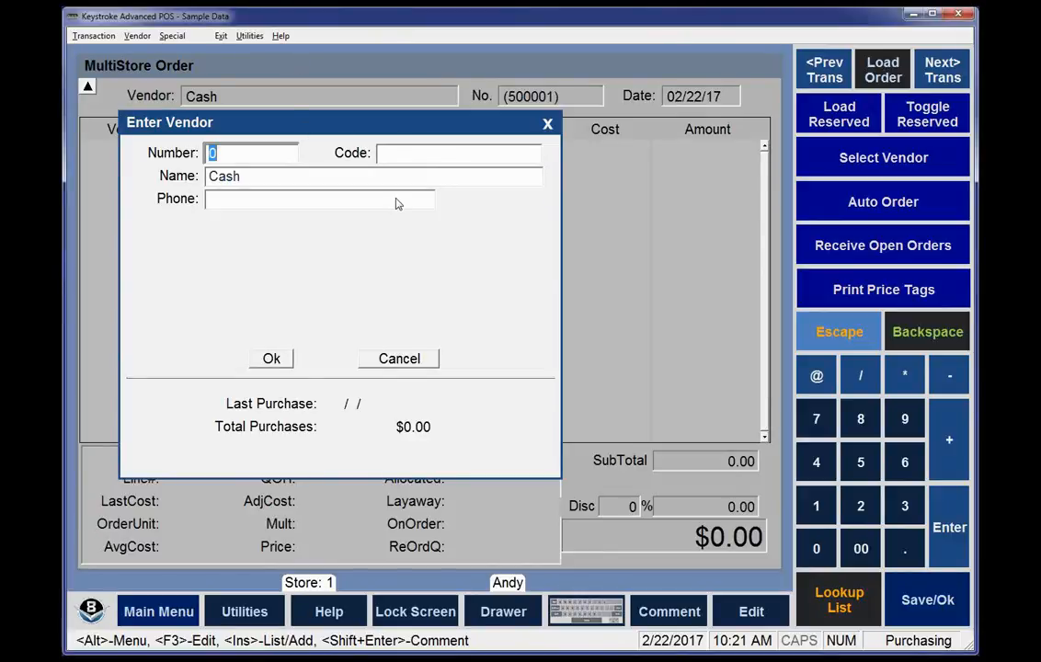
key("Insert")
key("Down")
key("Down")
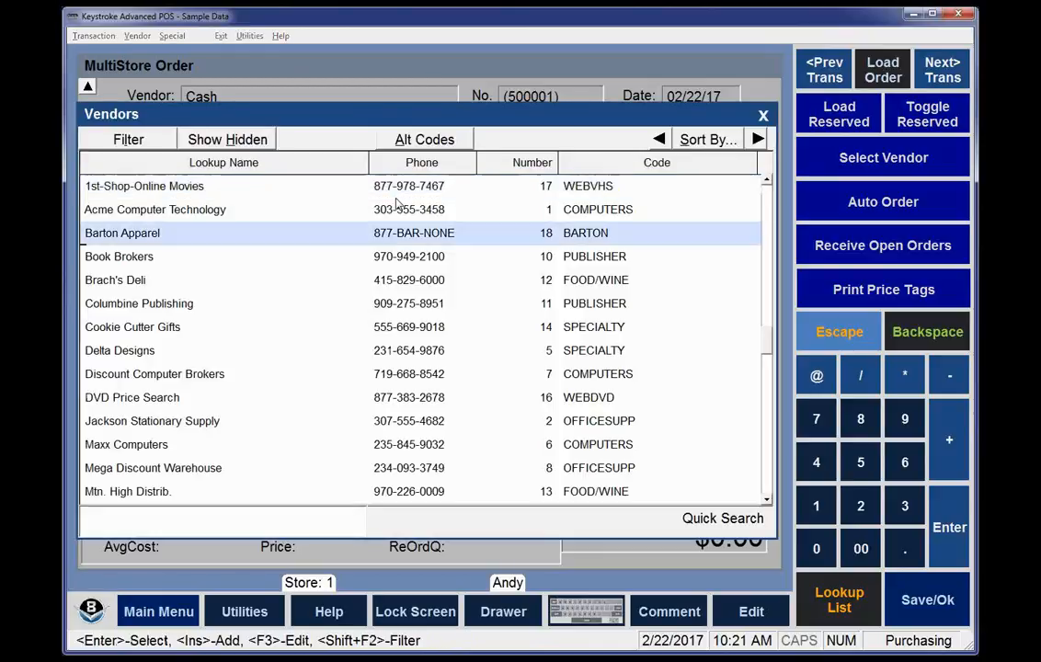
key("Down")
key("Down")
key("Down")
key("Down")
key("Down")
key("Down")
key("Down")
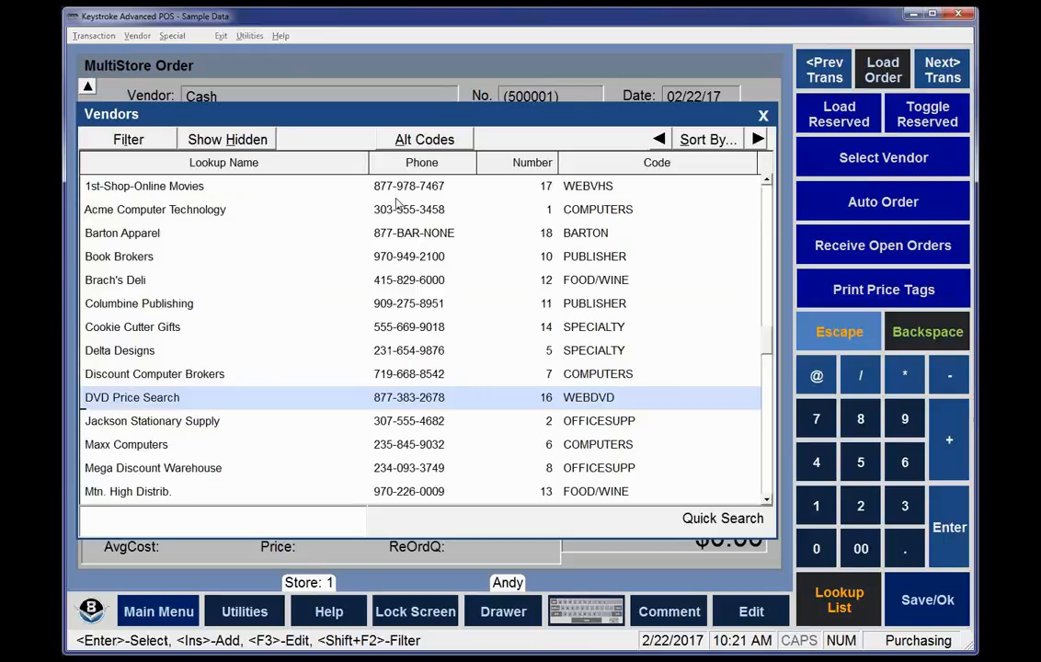
key("Escape")
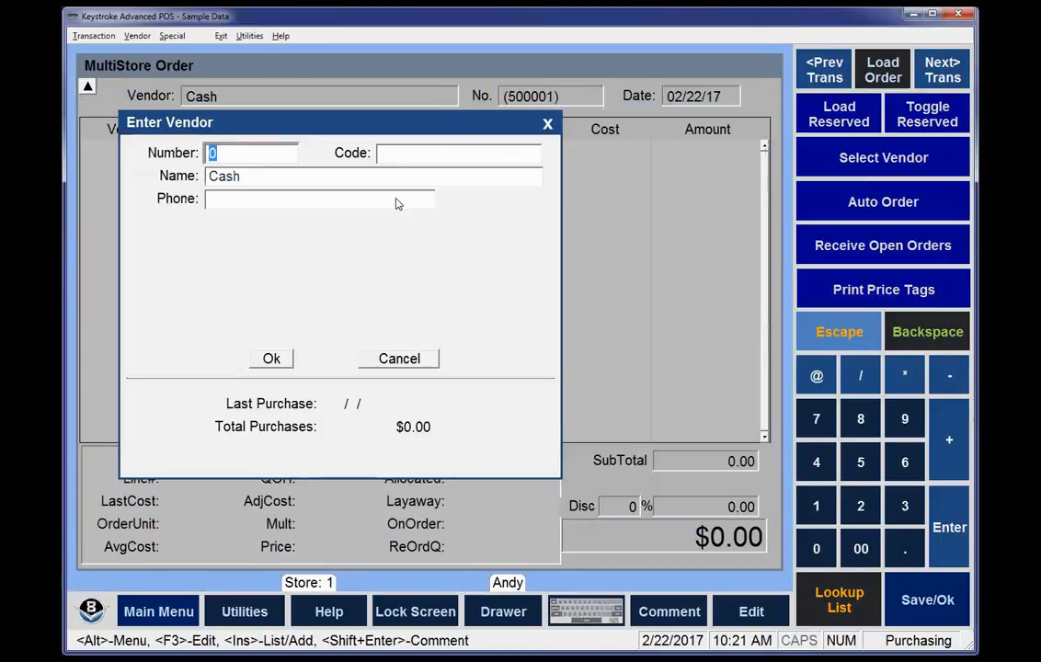
Create a vendor with code TRANFER and name Warehouse Transfer, and use it as the MultiStore order's vendor.
key("Insert")
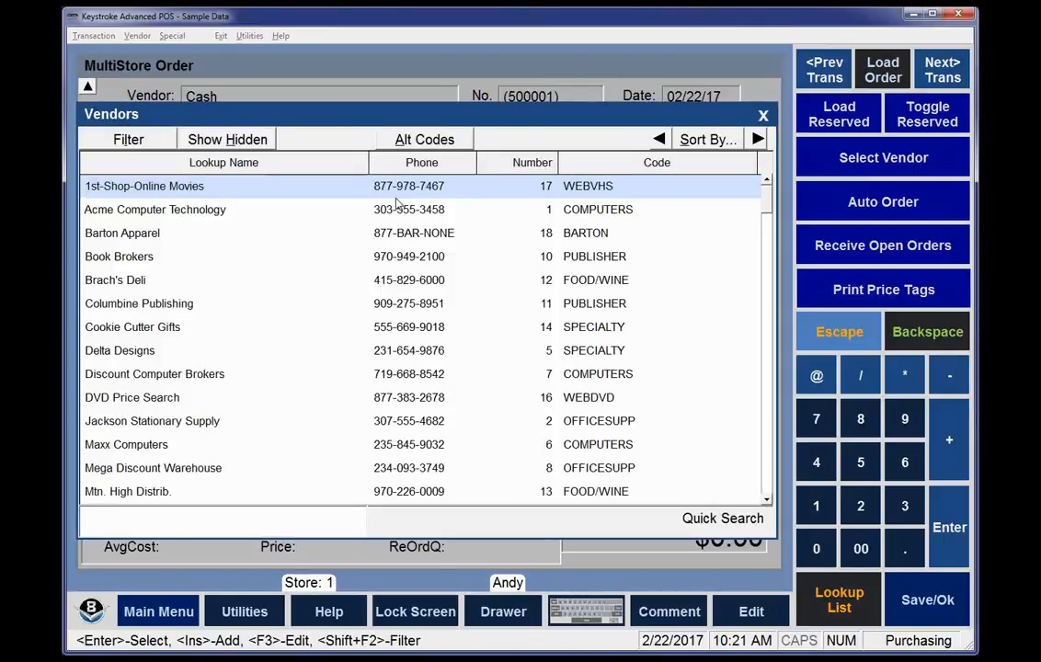
key("Insert")
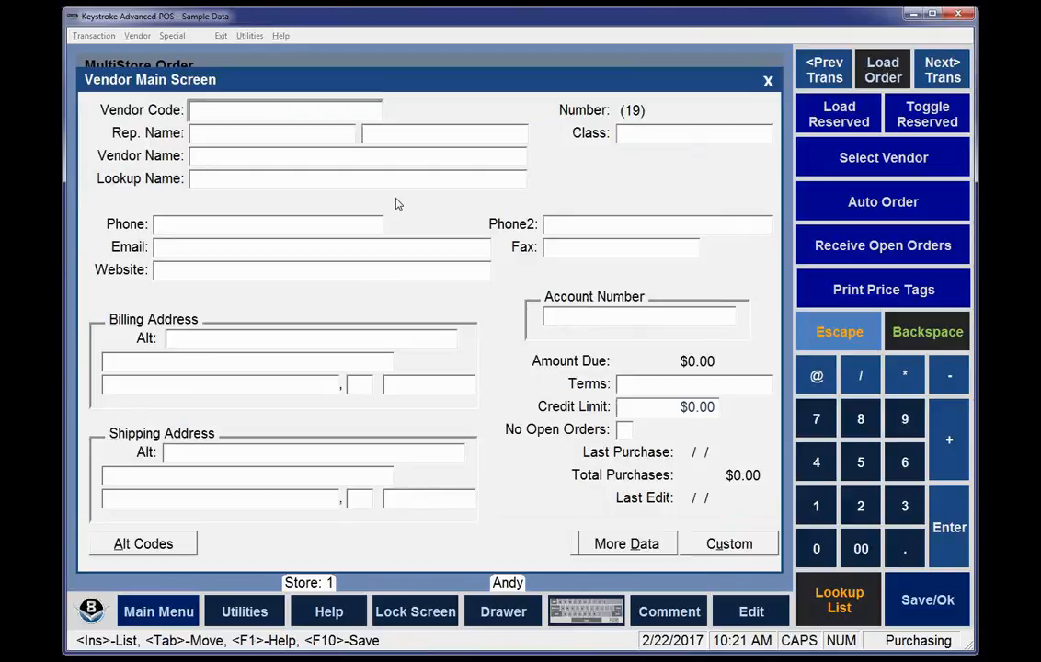
type("TRANFER")
key("Tab")
key("Tab")
type("Wa")
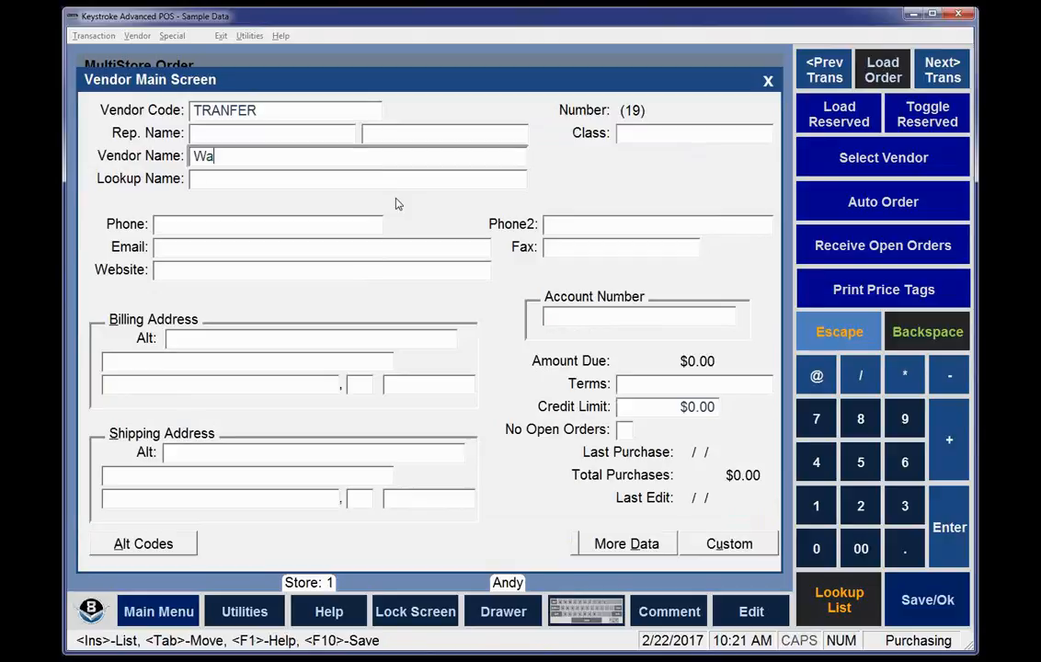
type("rehouse Transfer")
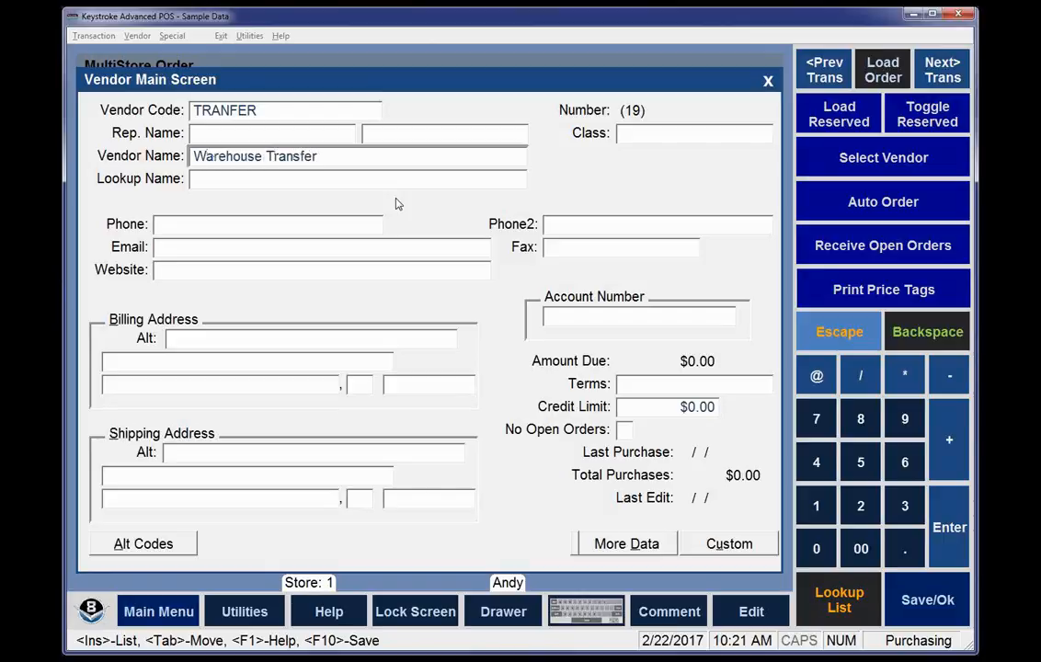
key("Tab")
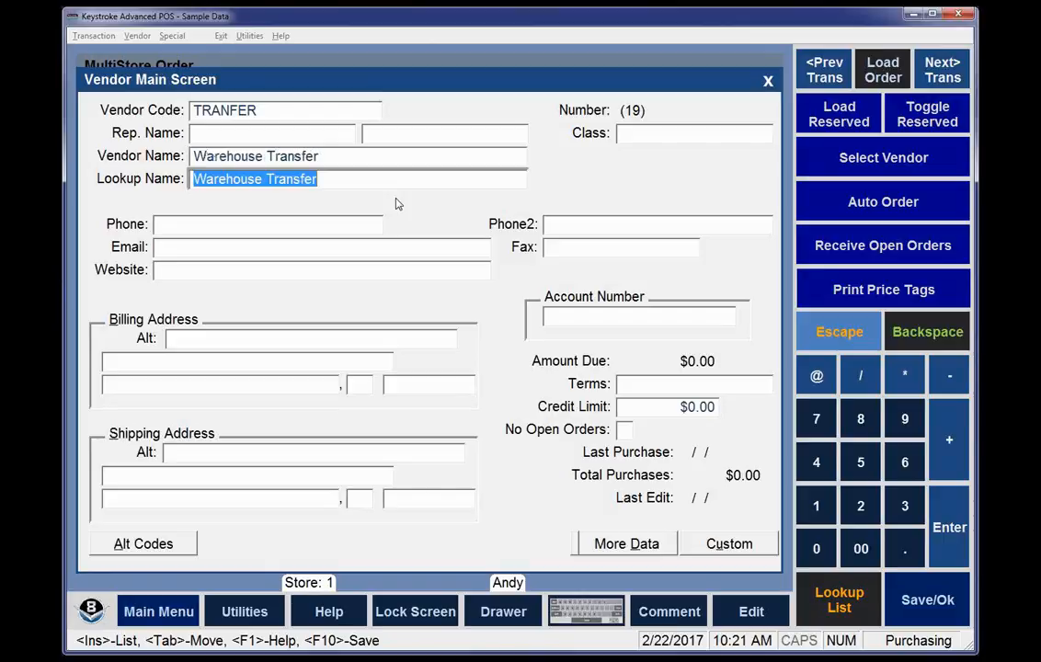
key("F10")
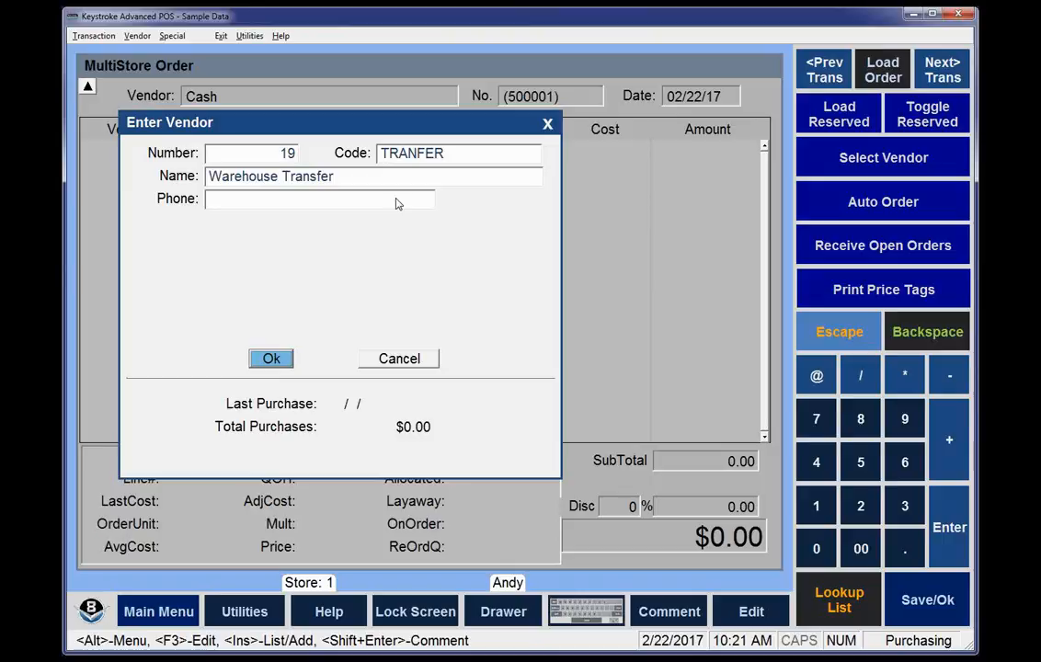
key("Return")
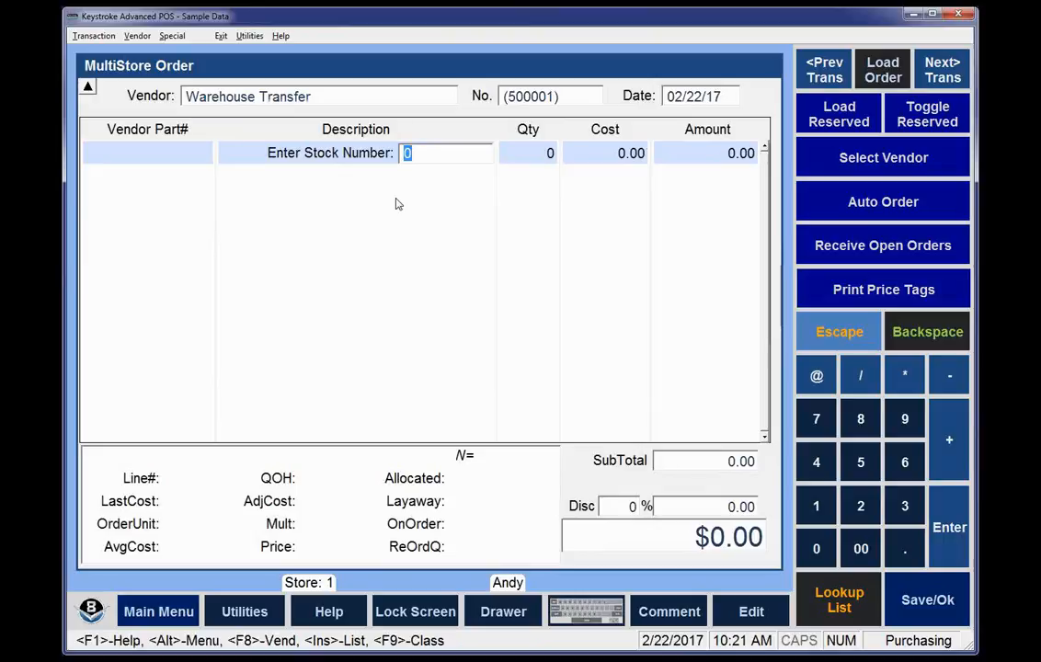
Add stock number 100 to the MultiStore order with allotment quantities of -20 for Warehouse, -20 for Store2 and 40 for Store1.
type("100")
key("Return")
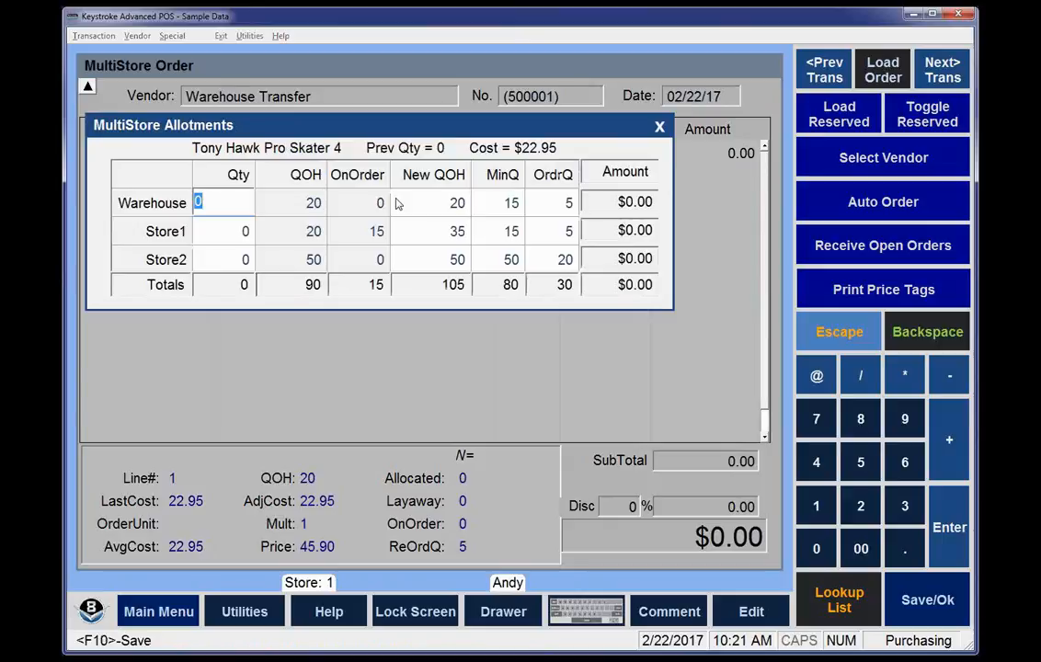
key("Return")
key("Return")
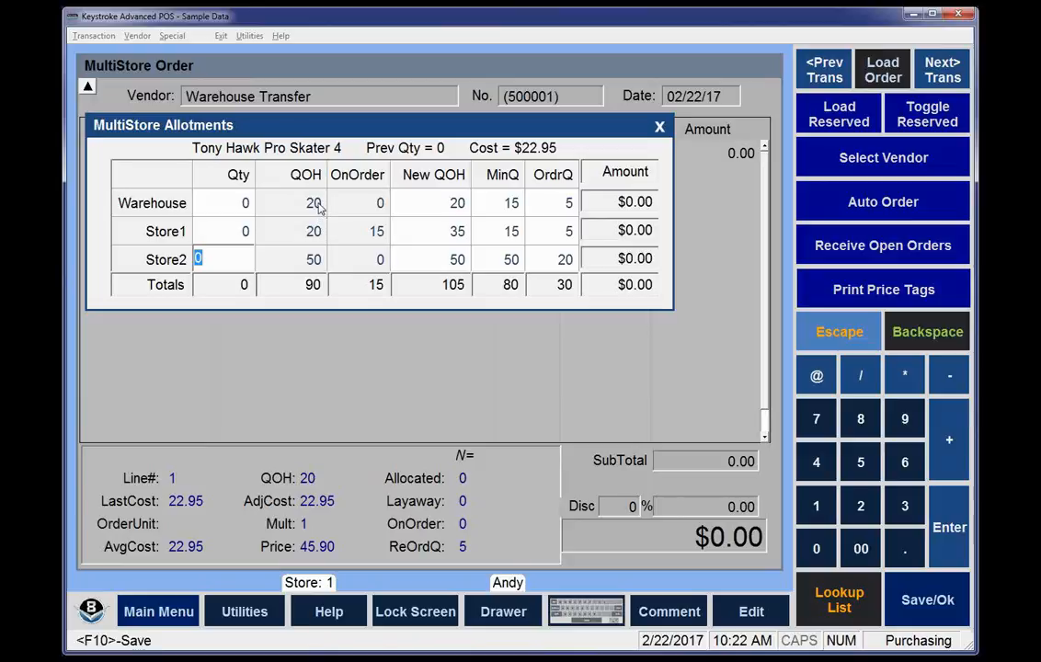
left_click(230, 206)
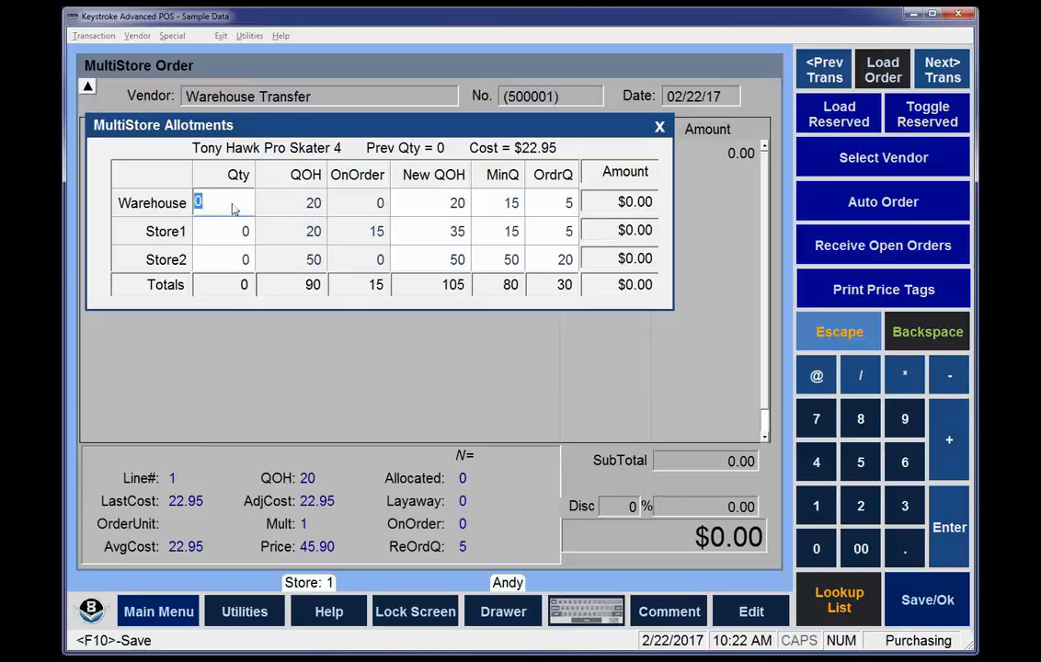
type("-20")
key("Return")
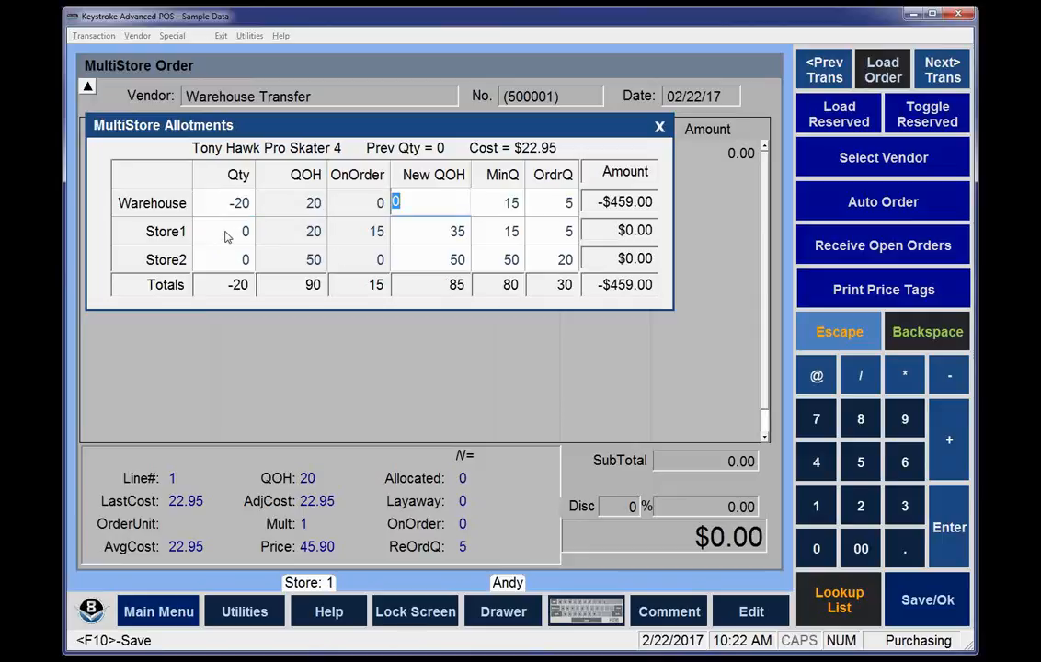
left_click(230, 260)
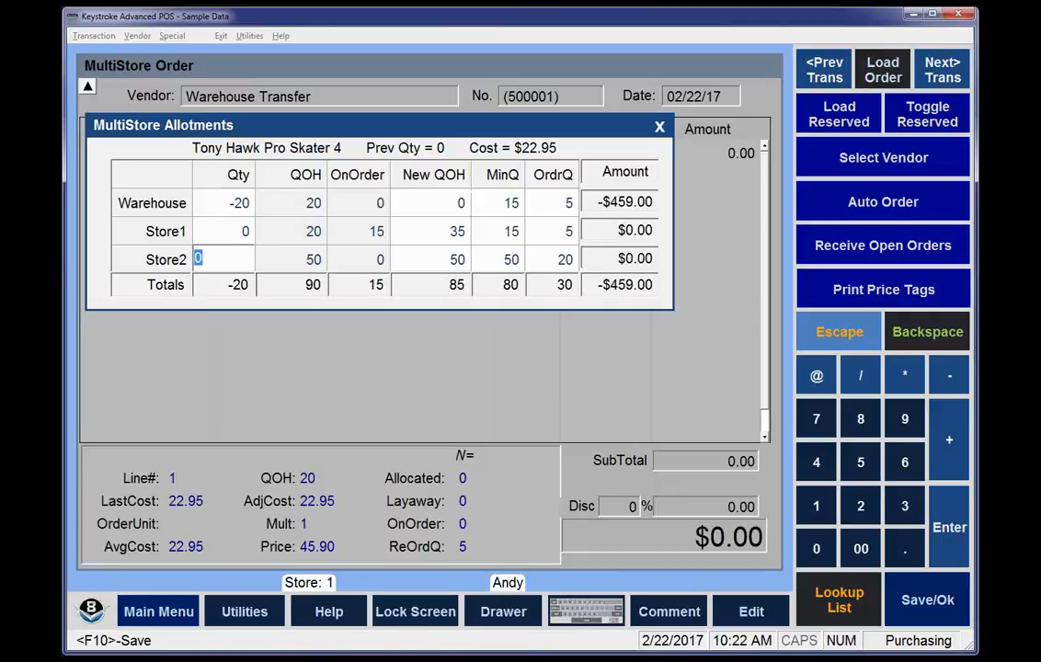
type("-20")
left_click(223, 231)
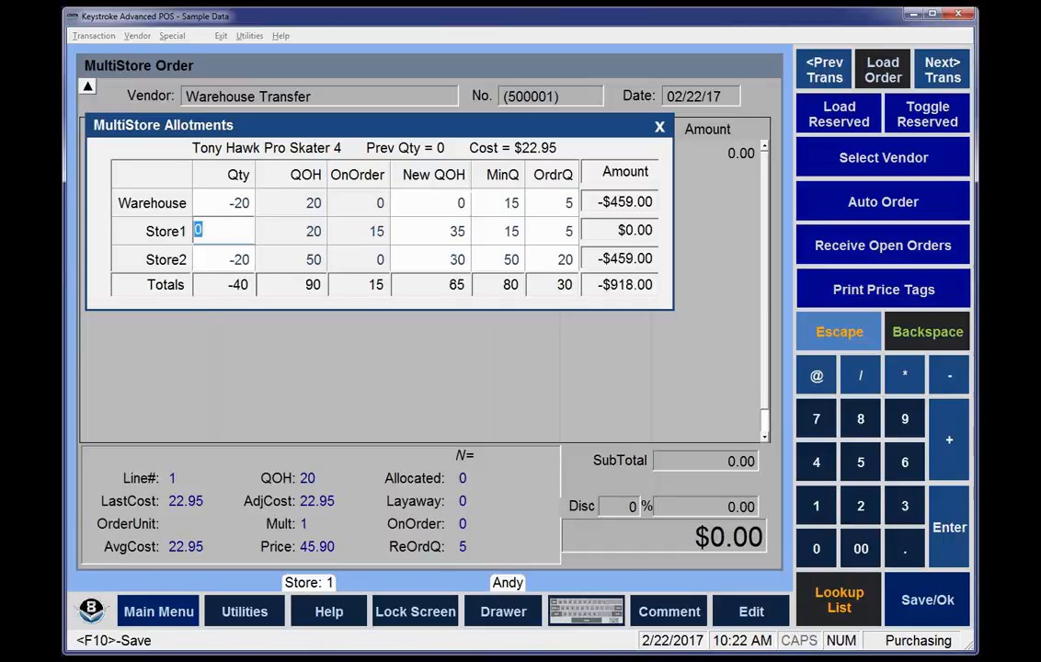
type("40")
key("Return")
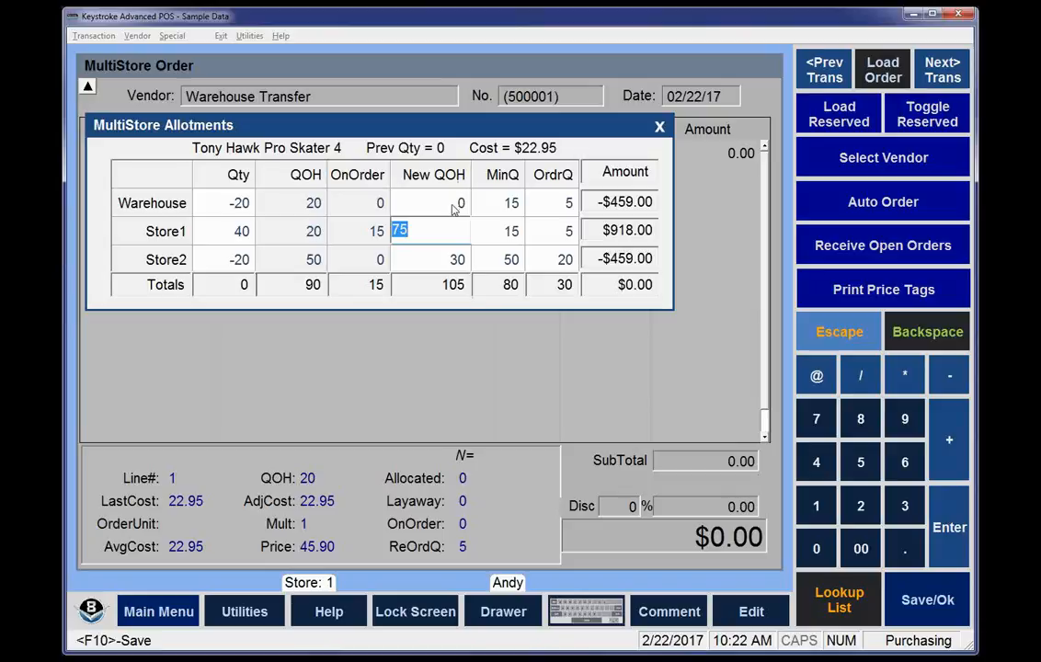
Set the minimum quantities in the allotments to 20 for Store2 and 50 for Store1.
left_click(509, 262)
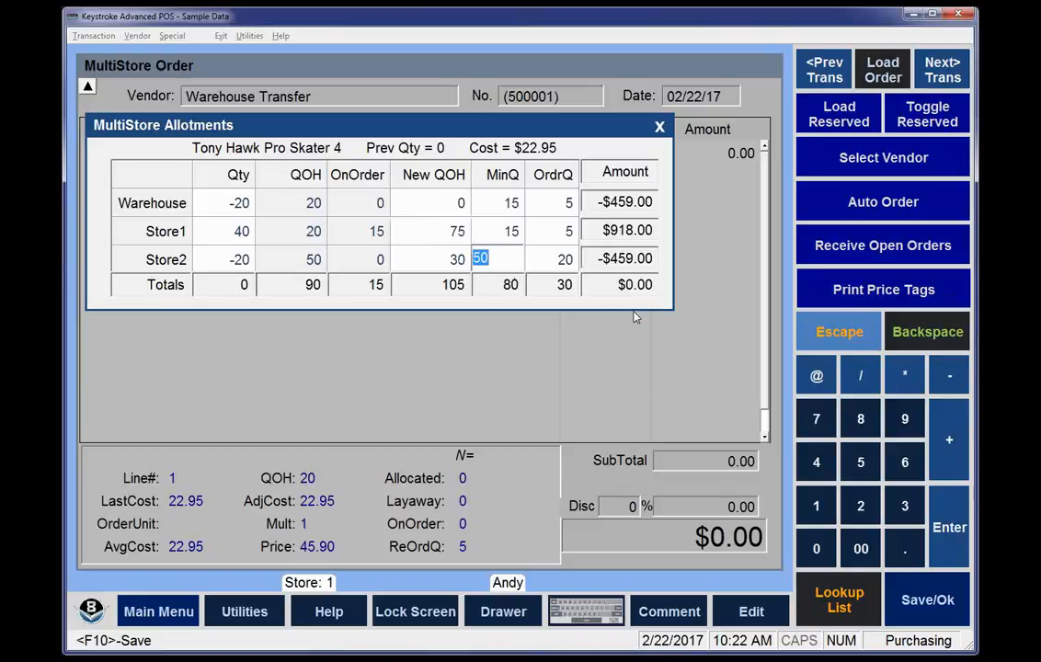
type("30")
key("BackSpace")
key("BackSpace")
type("20")
key("Up")
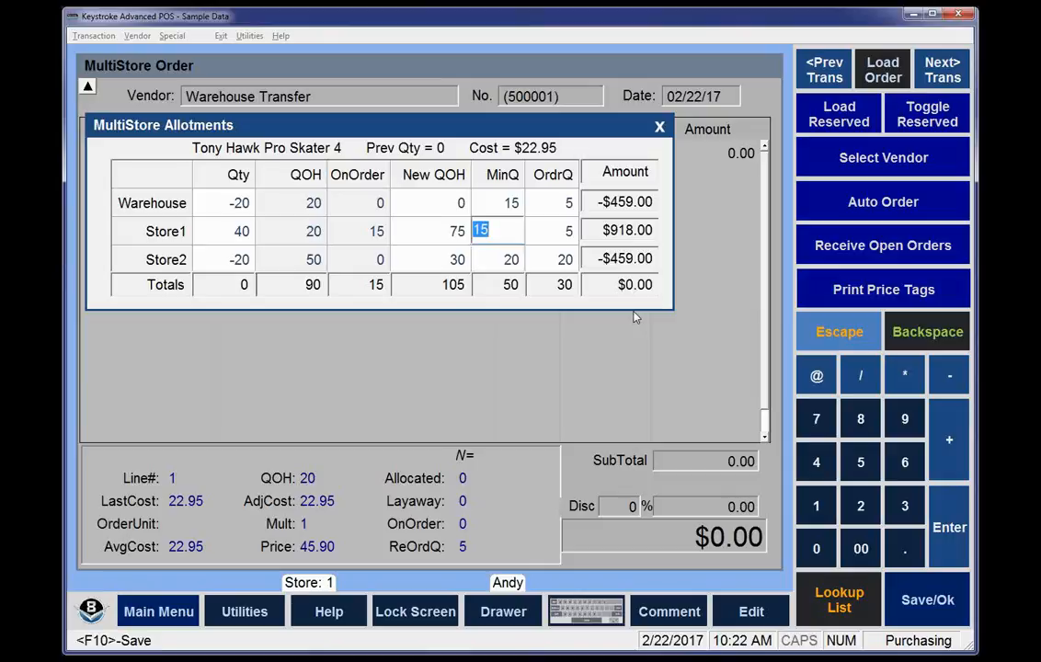
type("50")
key("Down")
key("Up")
Set the order quantities in the allotments to 10 for Store1 and 5 for Store2.
key("Tab")
type("10")
key("Tab")
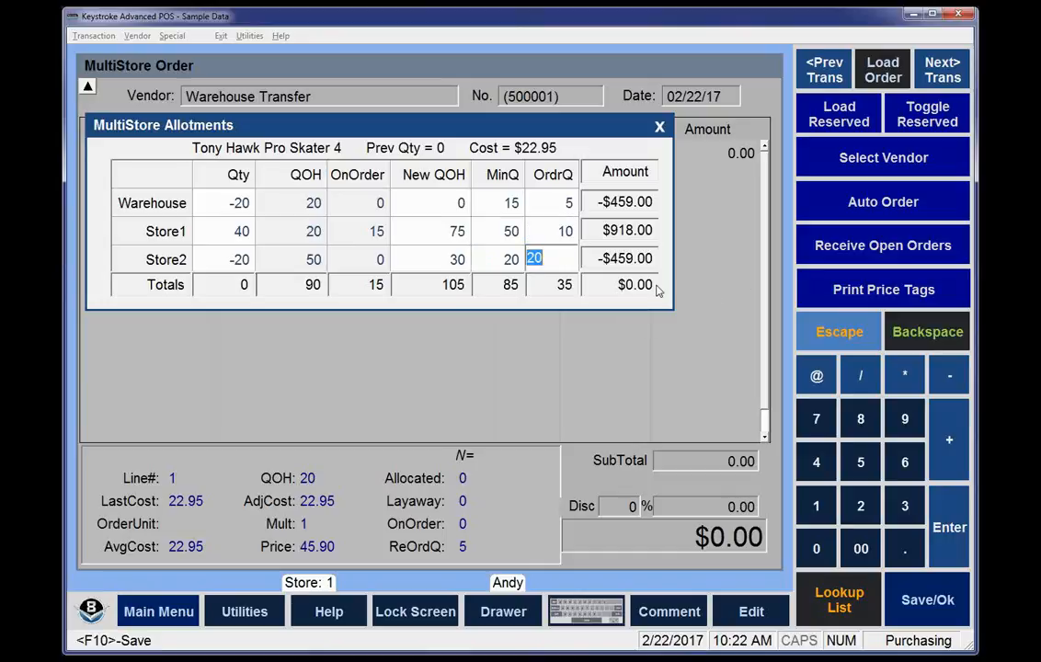
type("5")
key("Up")
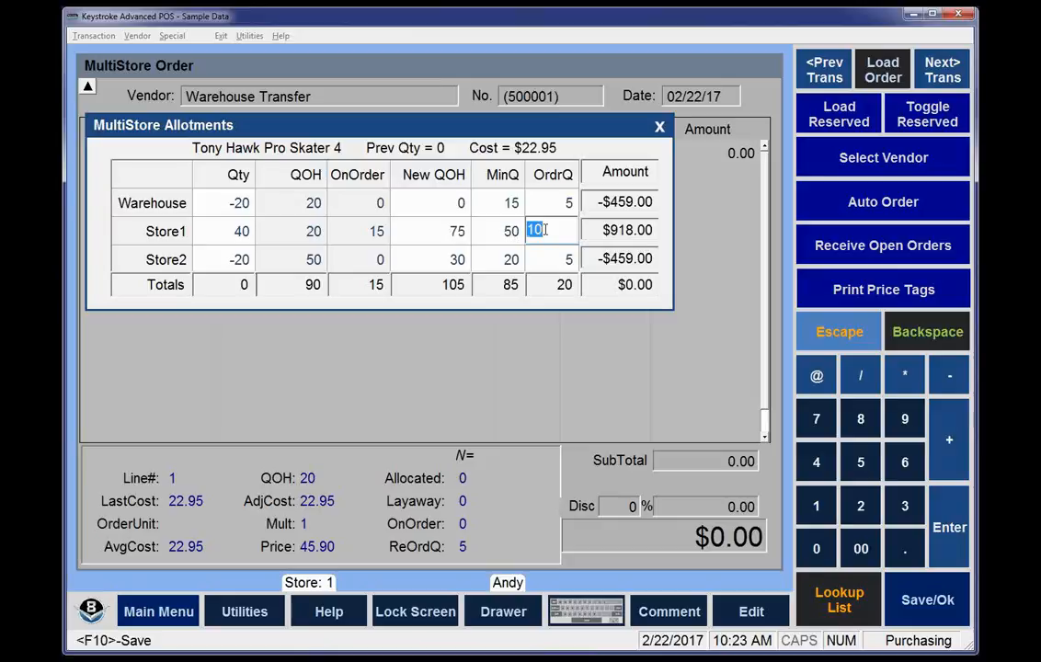
Save the MultiStore allotments and post the changed re-order quantities to each of the affected stores.
left_click(481, 230)
left_click(509, 231)
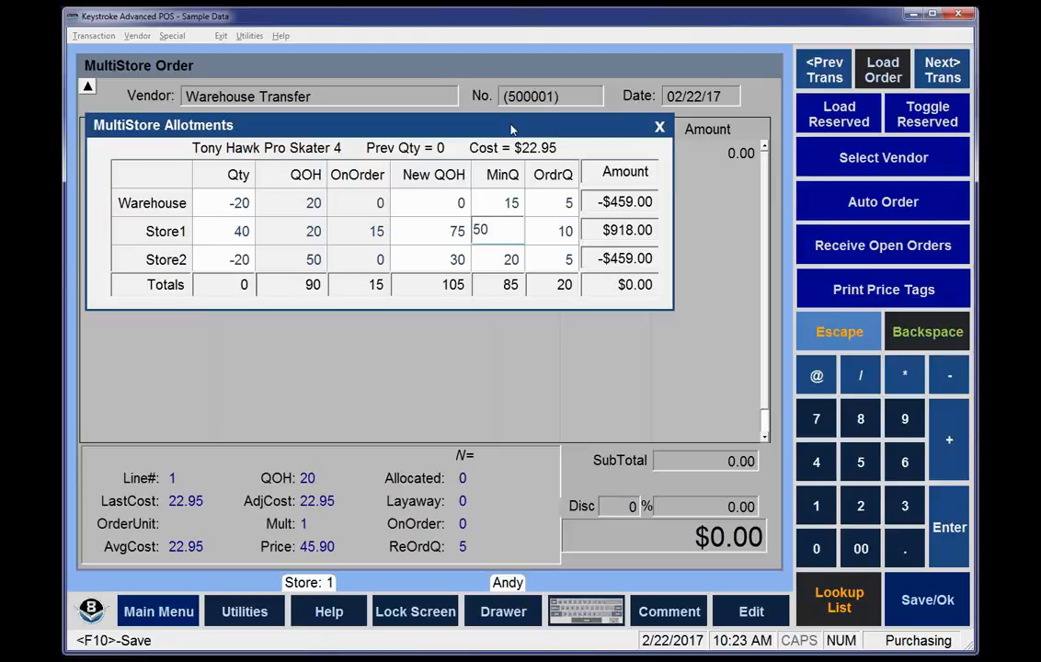
key("F10")
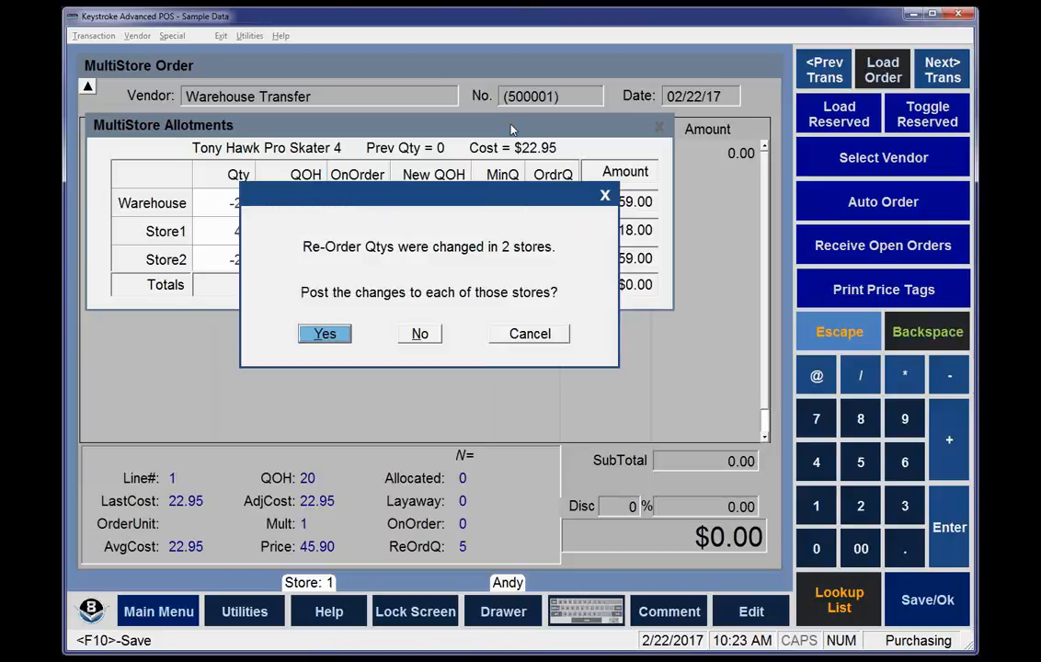
key("Return")
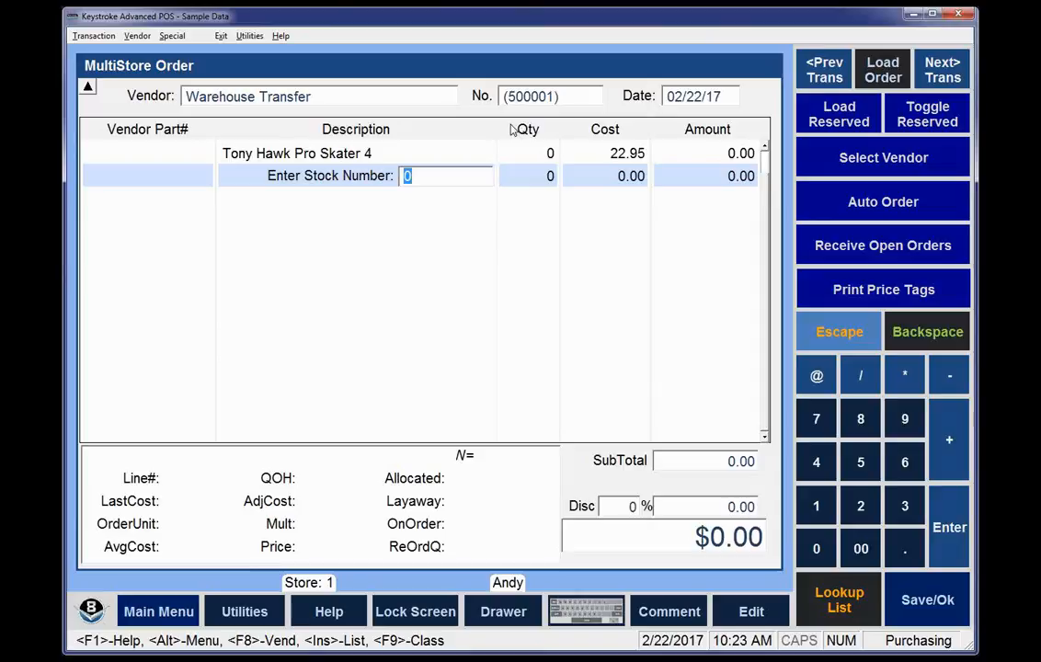
Complete the Warehouse Transfer MultiStore order and save it without printing.
key("Up")
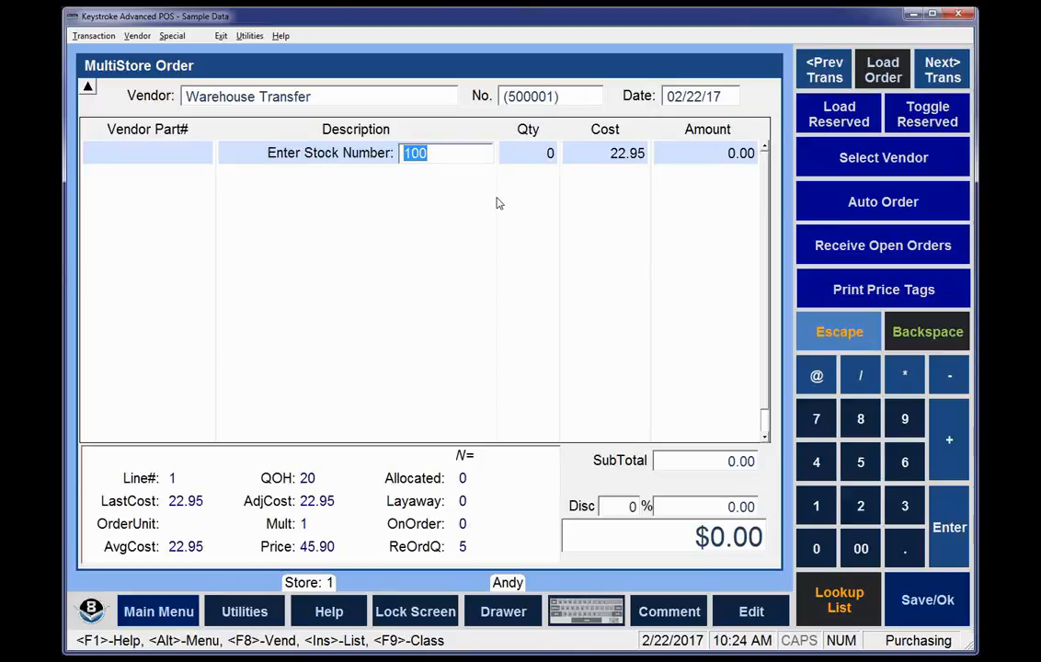
key("End")
key("End")
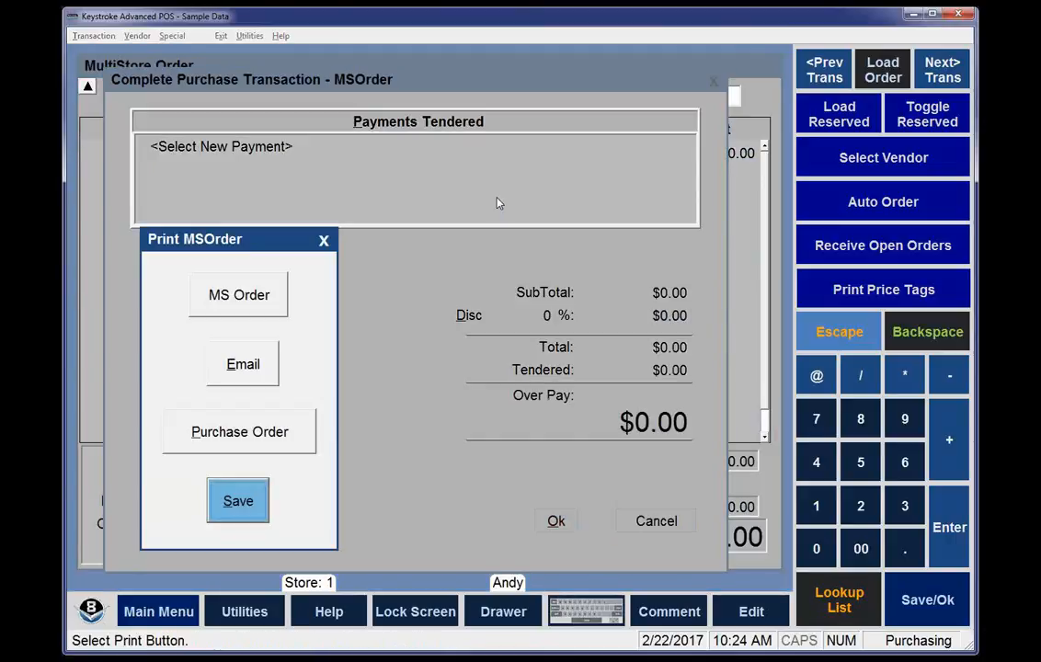
key("Return")
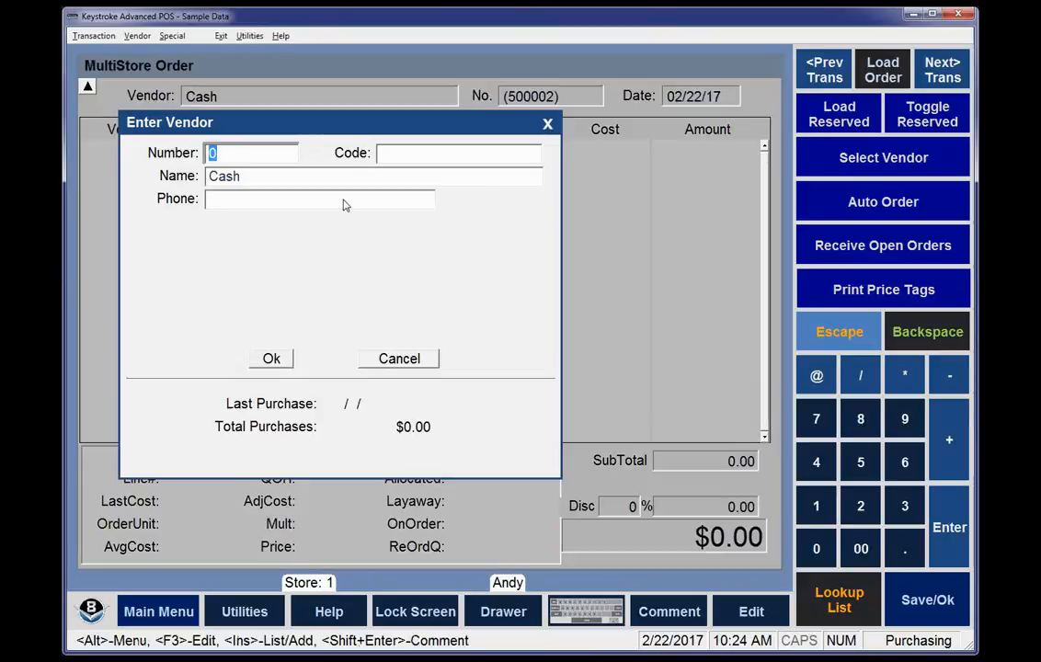
Open the existing Warehouse Transfer purchase order for editing, looking it up by order number.
left_click(92, 36)
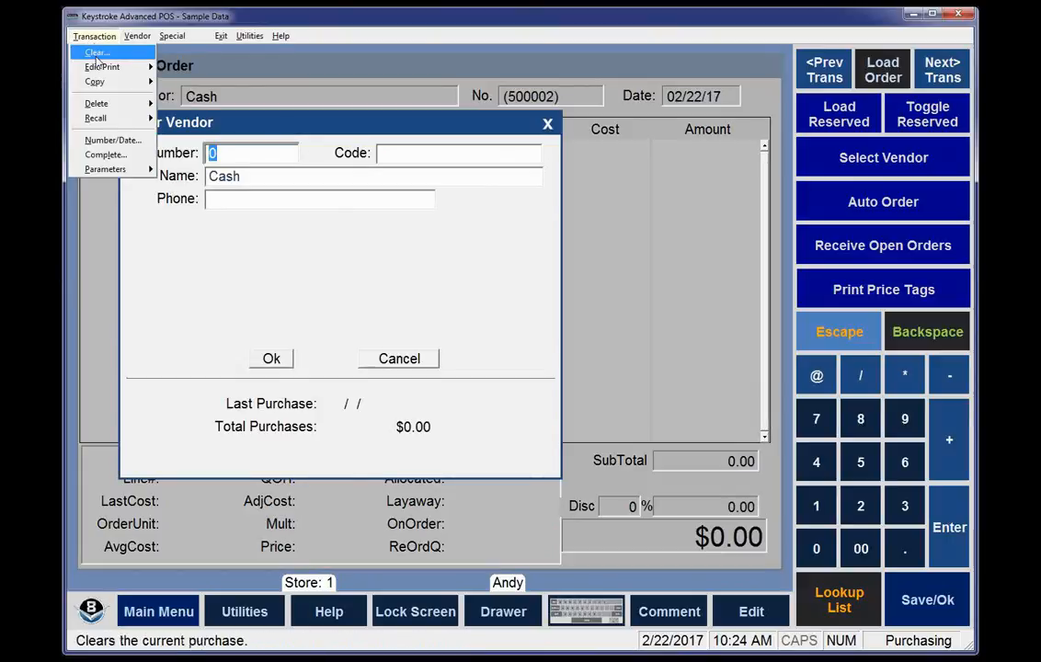
mouse_move(99, 68)
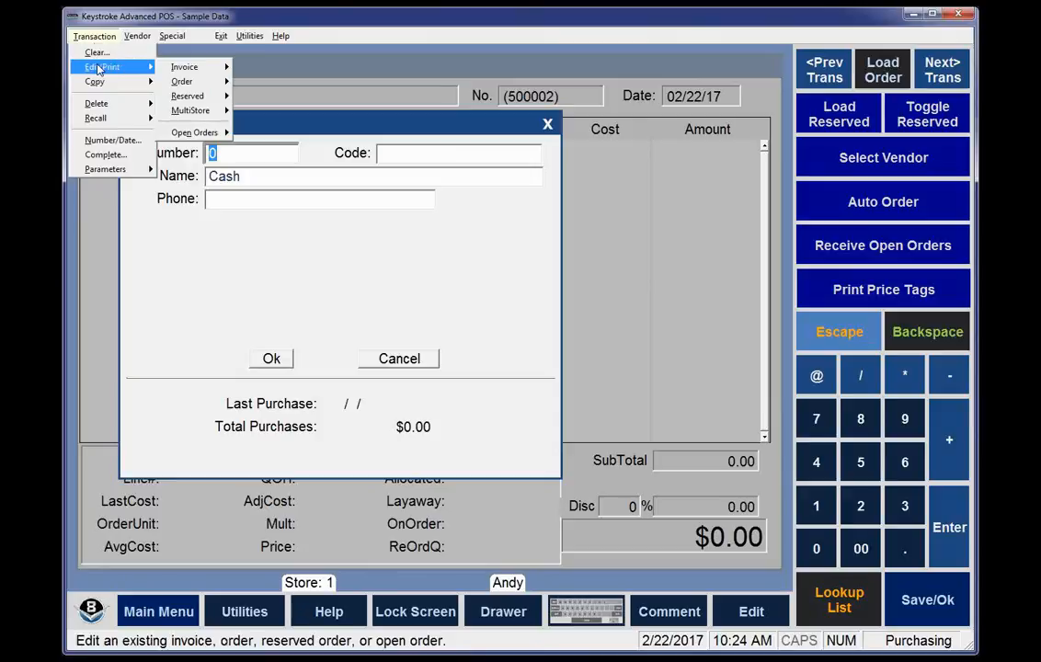
mouse_move(190, 84)
left_click(275, 83)
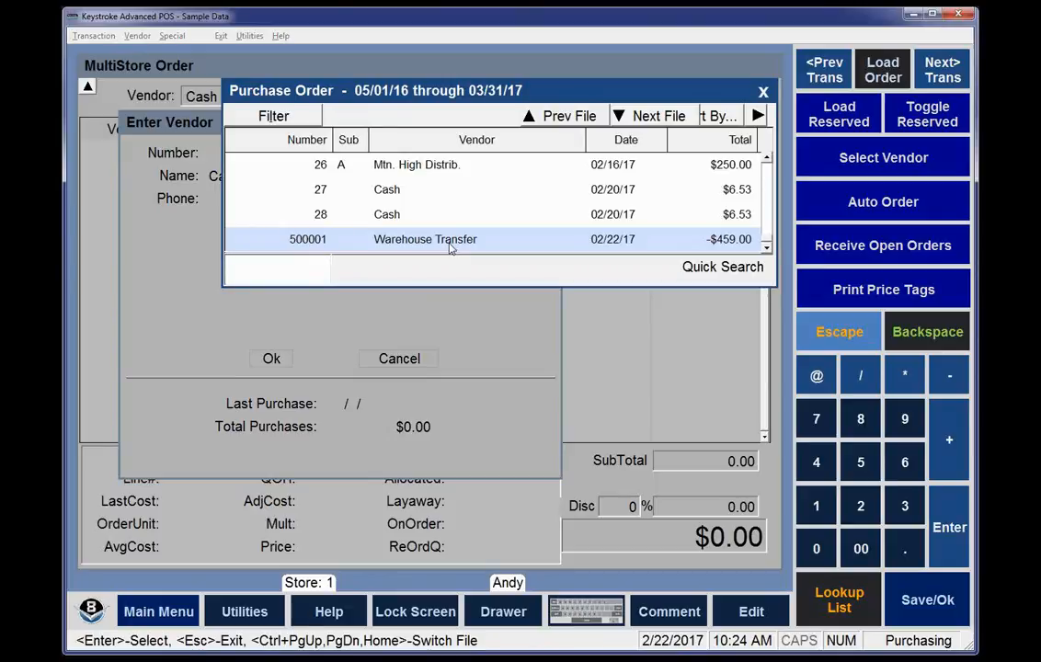
double_click(352, 242)
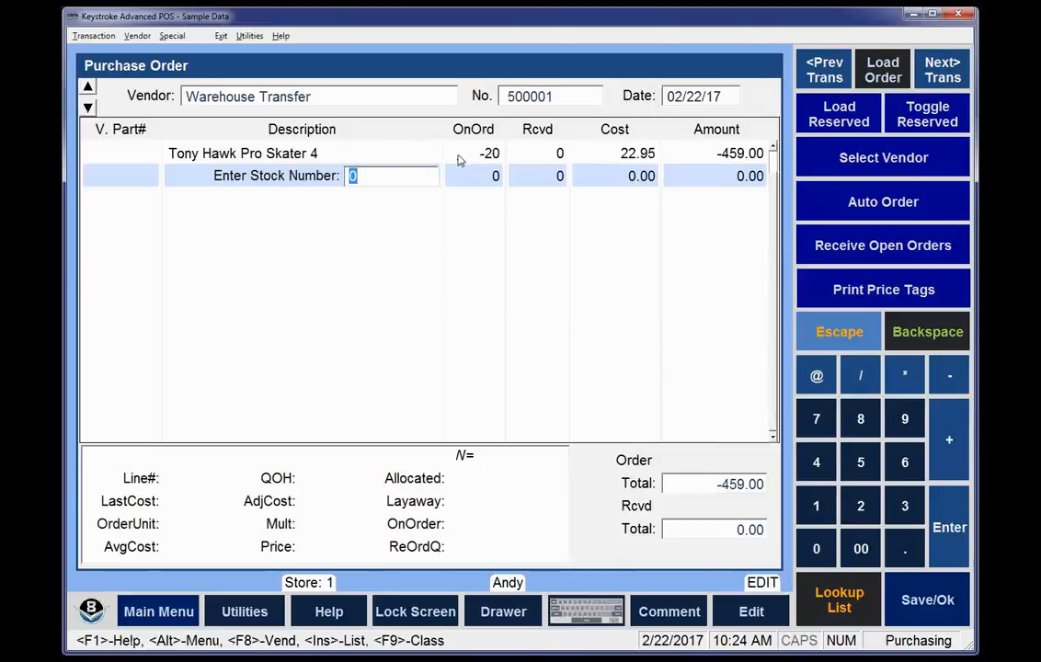
Set the received quantity of Tony Hawk Pro Skater 4 to -20, complete the purchase order and save it without printing.
left_click(541, 154)
type("-20")
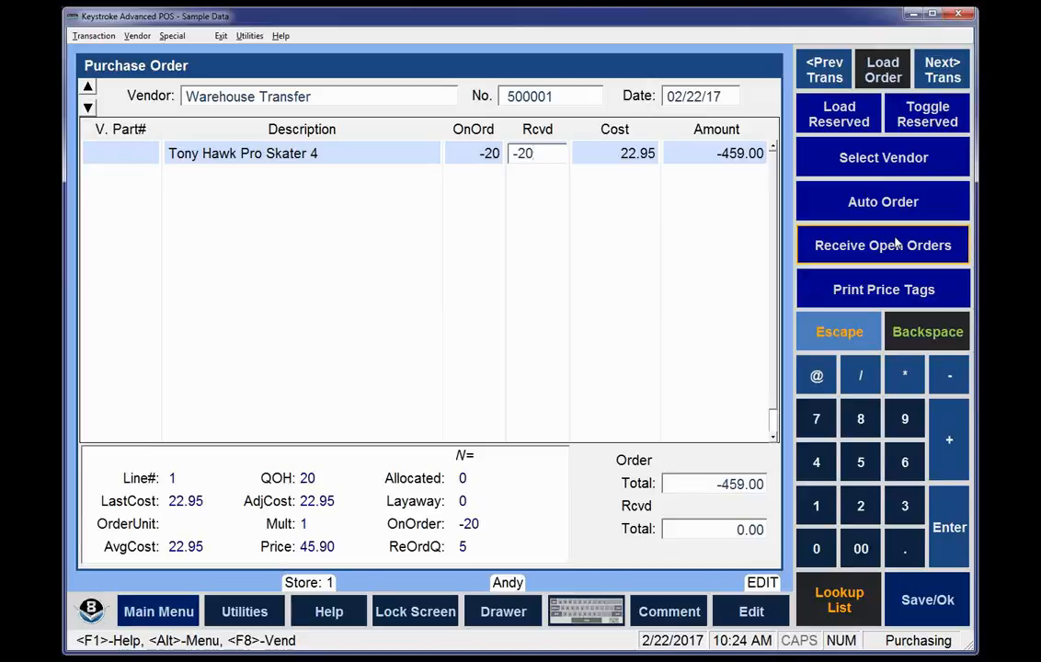
key("Return")
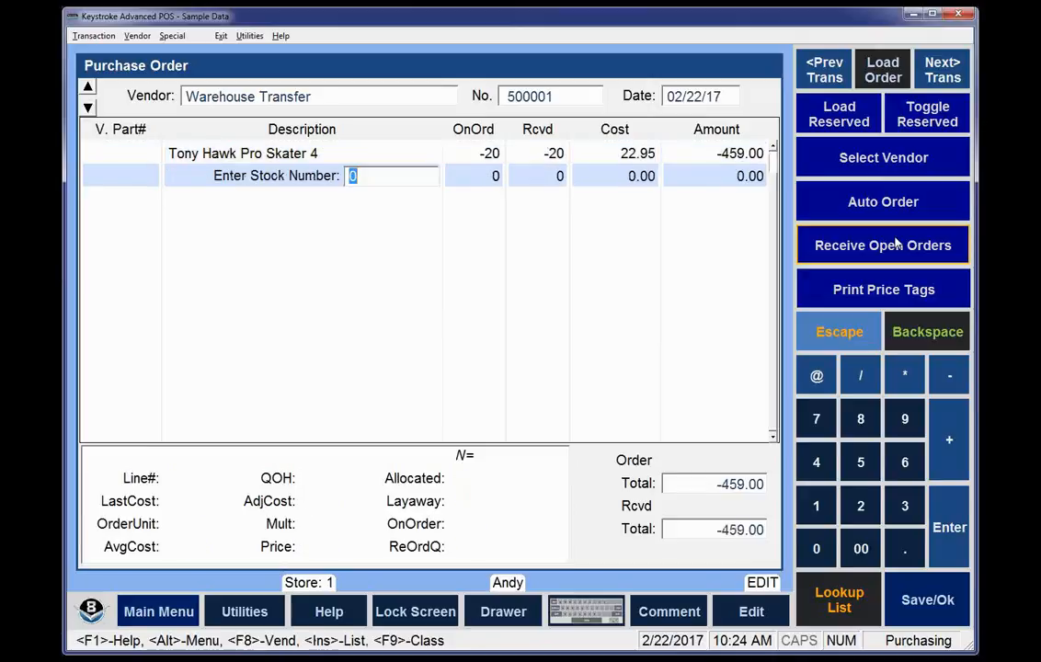
key("ctrl+Return")
key("Return")
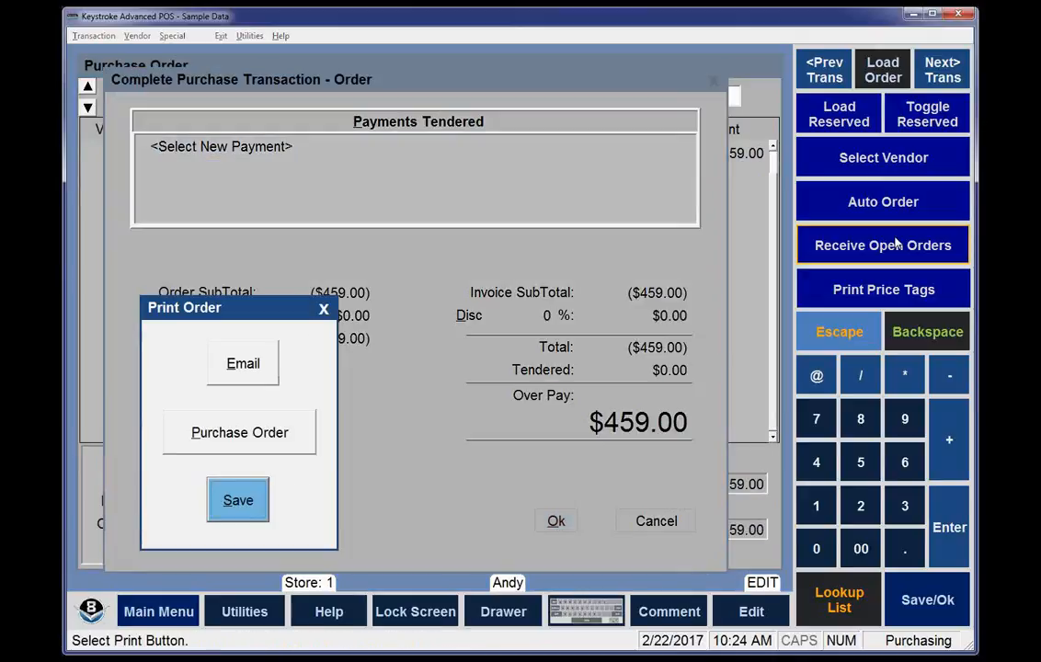
key("Return")
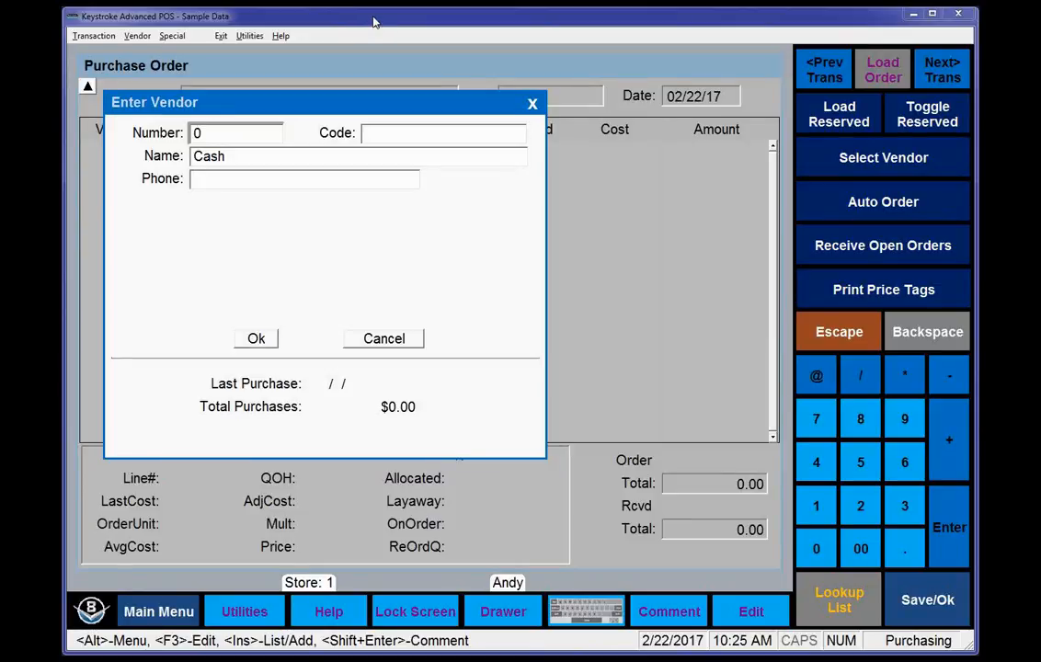
In the second store's purchasing window, open the Warehouse Transfer order for editing from the purchase orders listed by number.
left_click(90, 37)
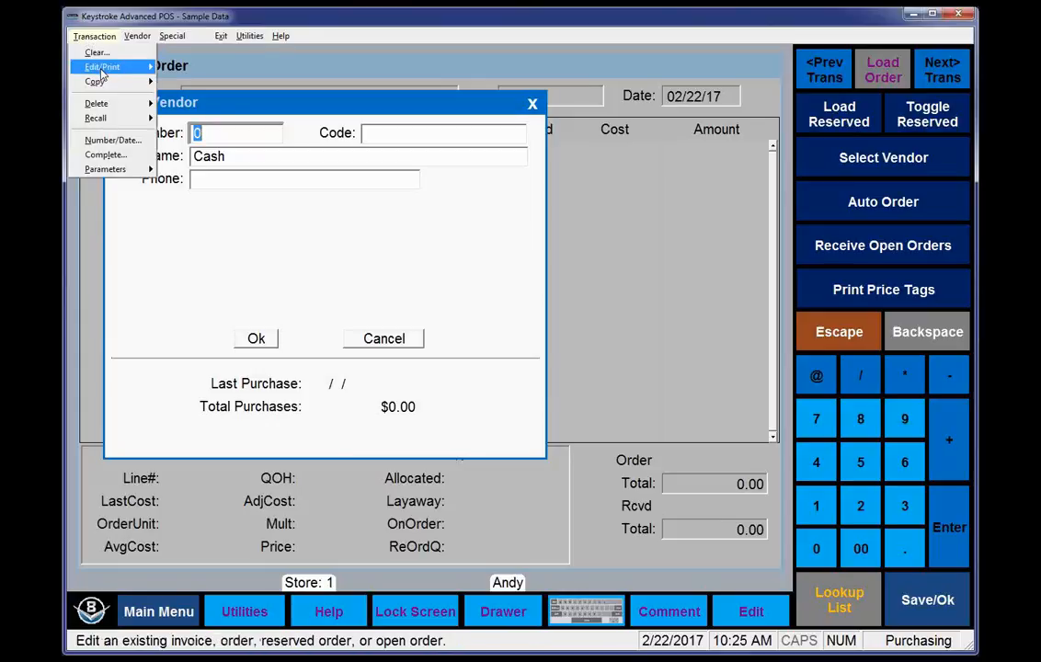
mouse_move(104, 73)
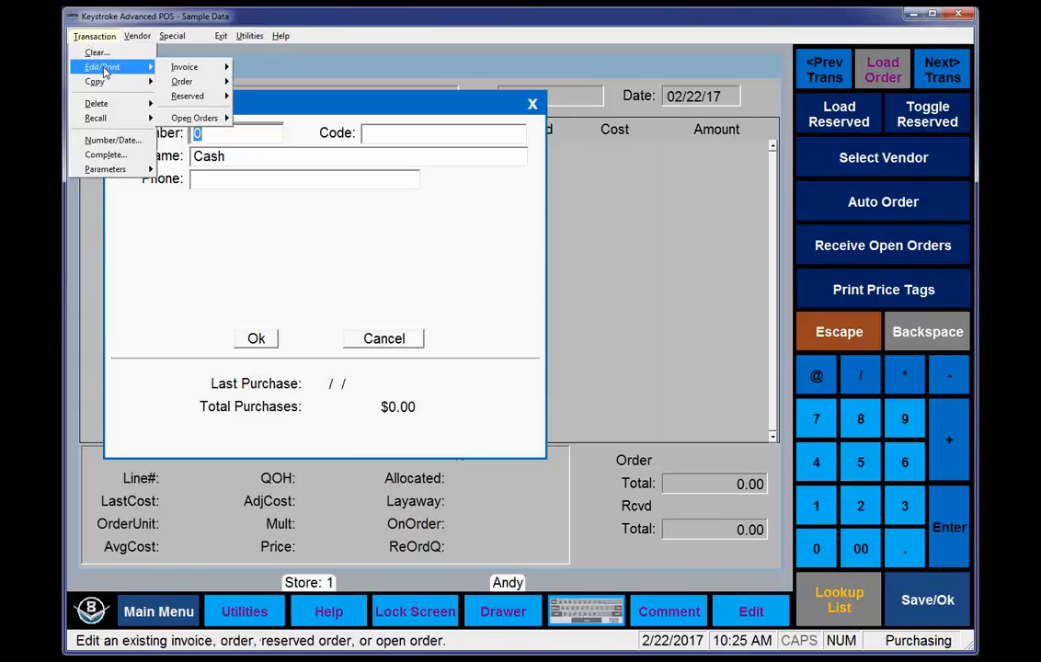
mouse_move(184, 82)
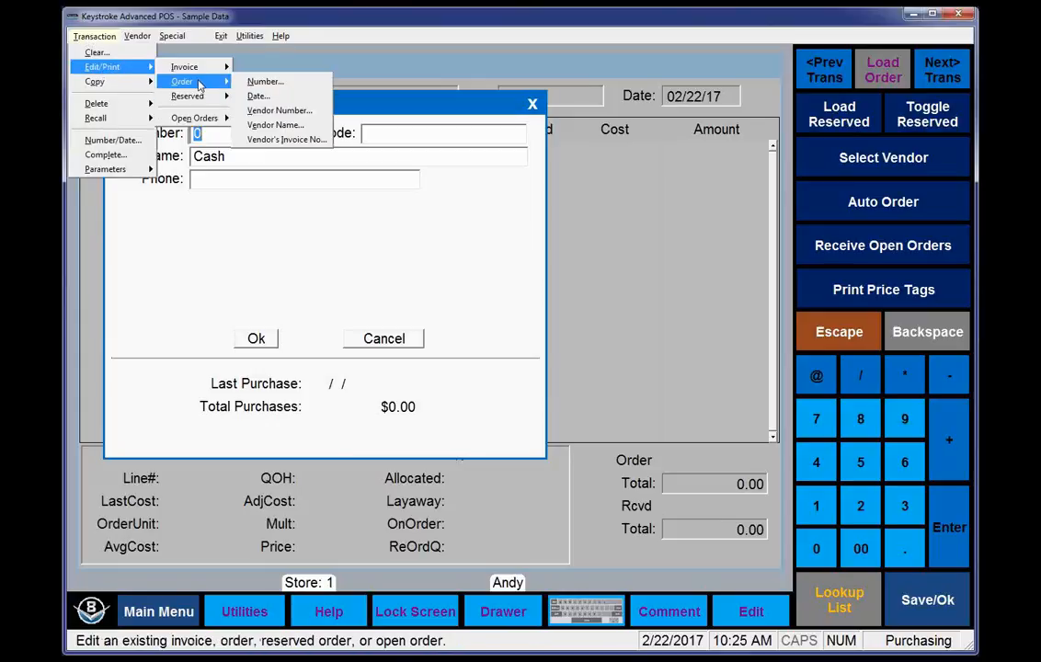
left_click(250, 81)
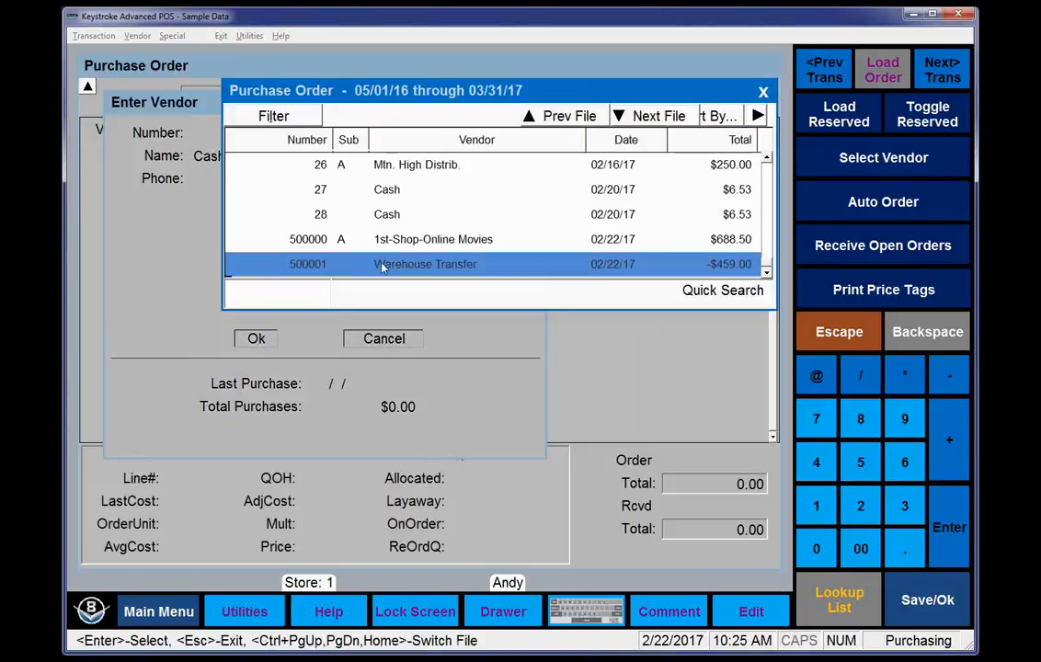
double_click(413, 265)
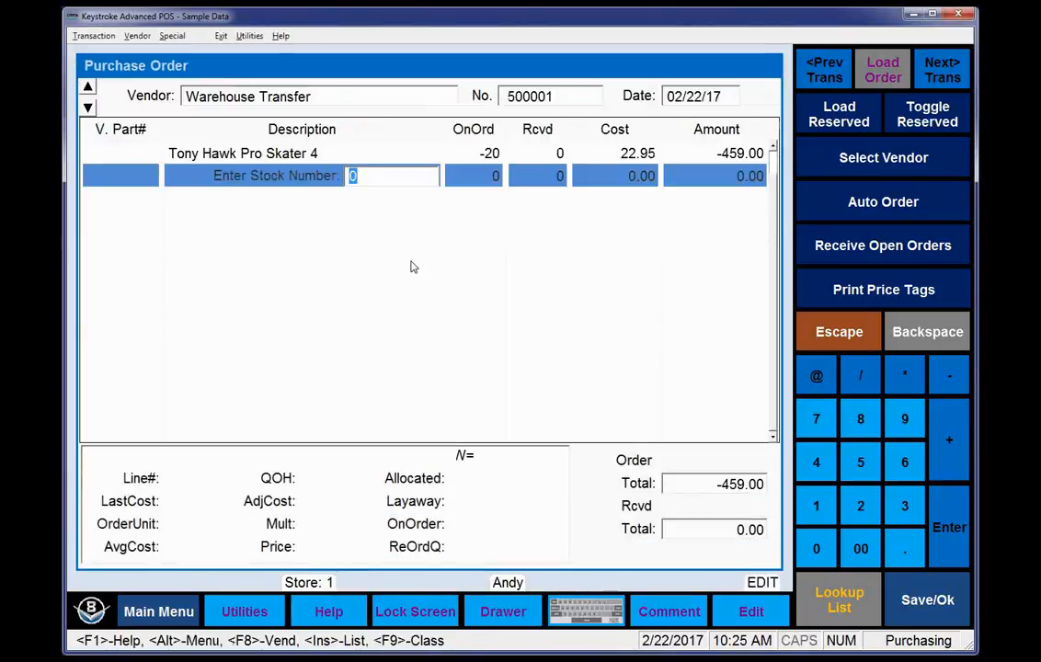
Receive -20 of Tony Hawk Pro Skater 4 on the second store's Warehouse Transfer order and save it without printing.
left_click(561, 154)
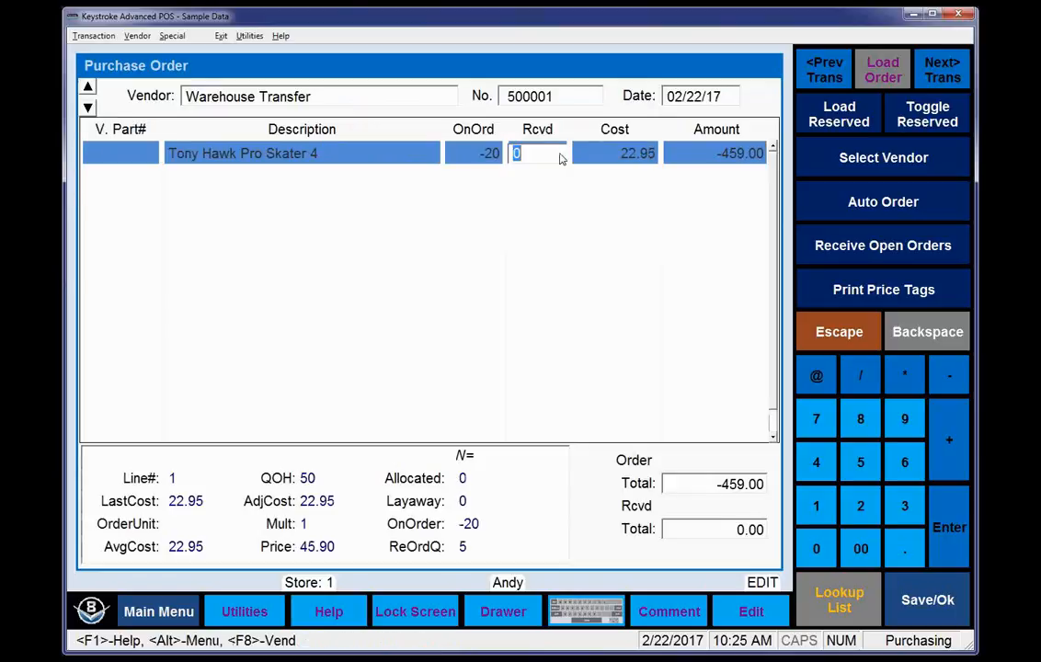
type("-20")
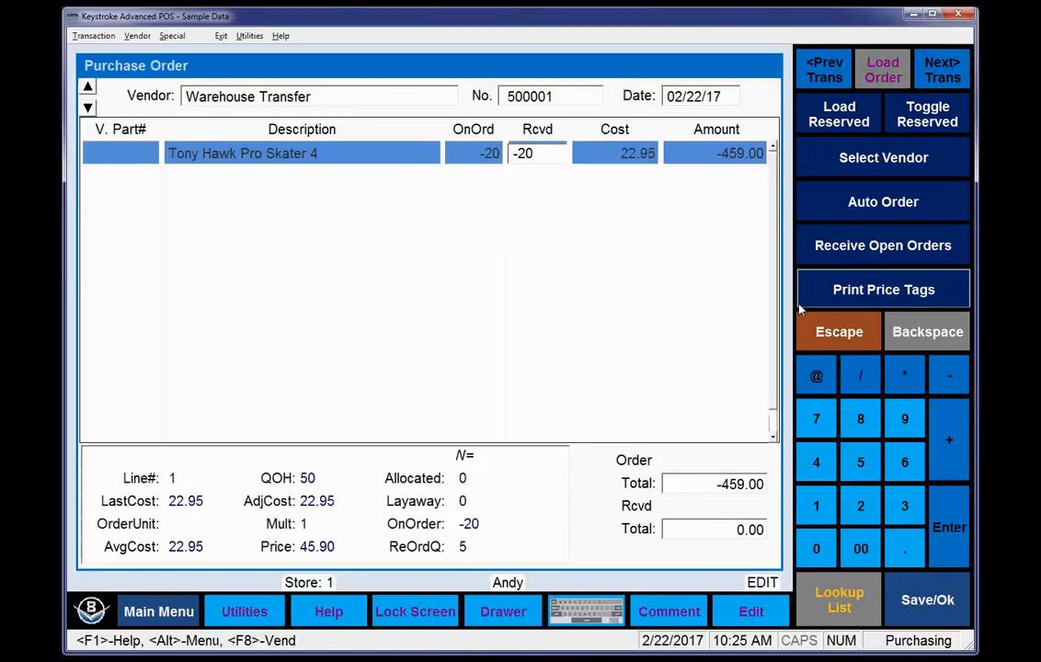
key("Return")
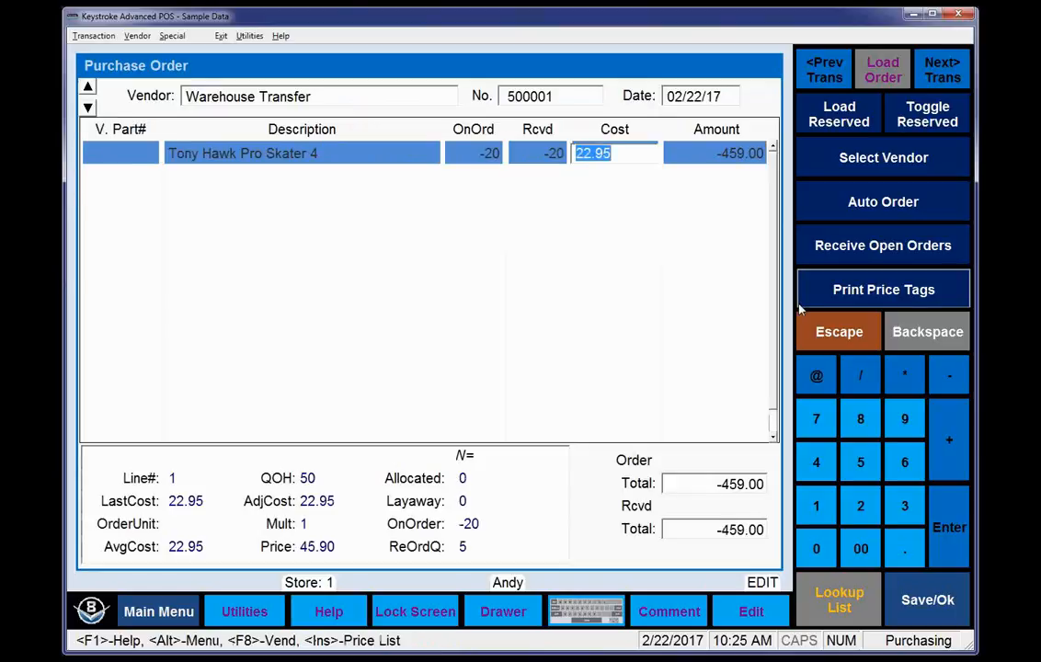
key("Return")
key("Return")
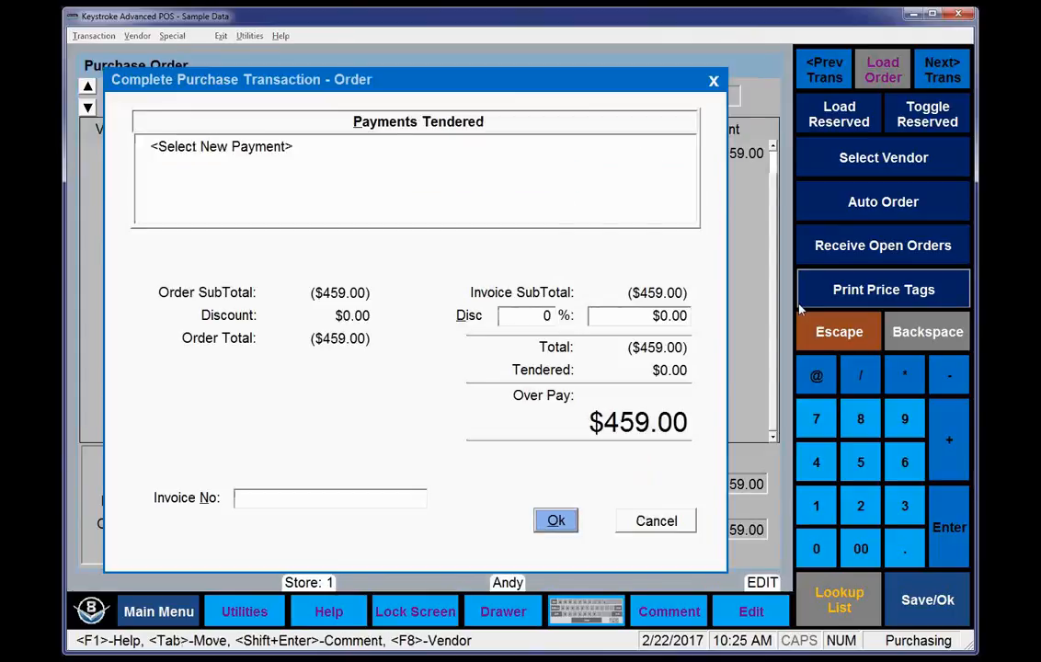
key("Return")
key("Return")
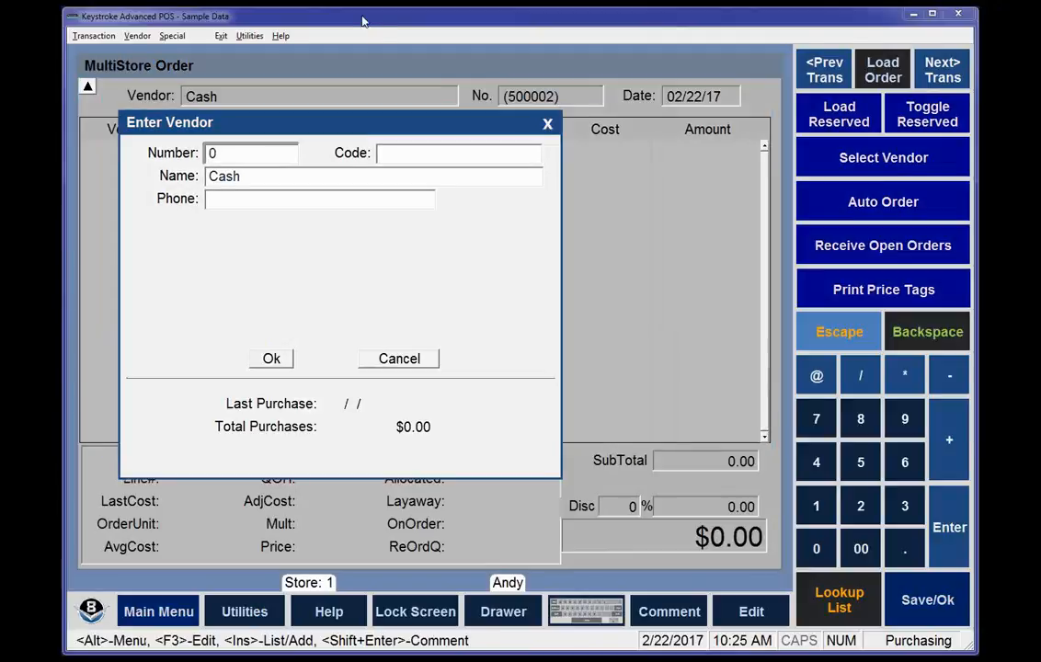
Return to the MultiStore Order window, accept the Cash vendor and enter stock number 100.
left_click(363, 21)
key("Return")
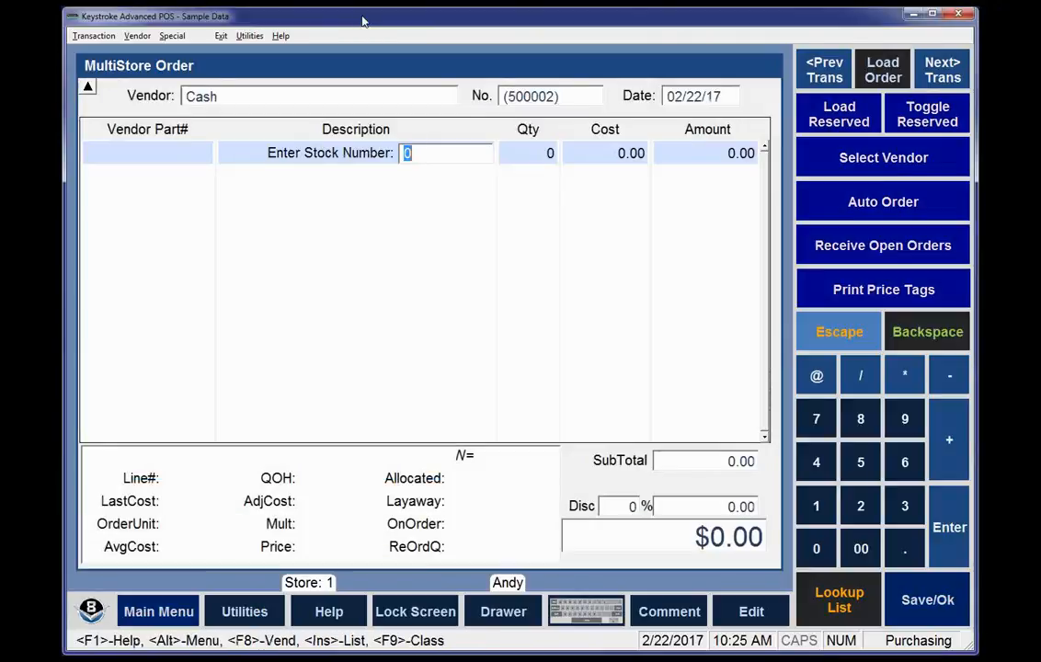
type("100")
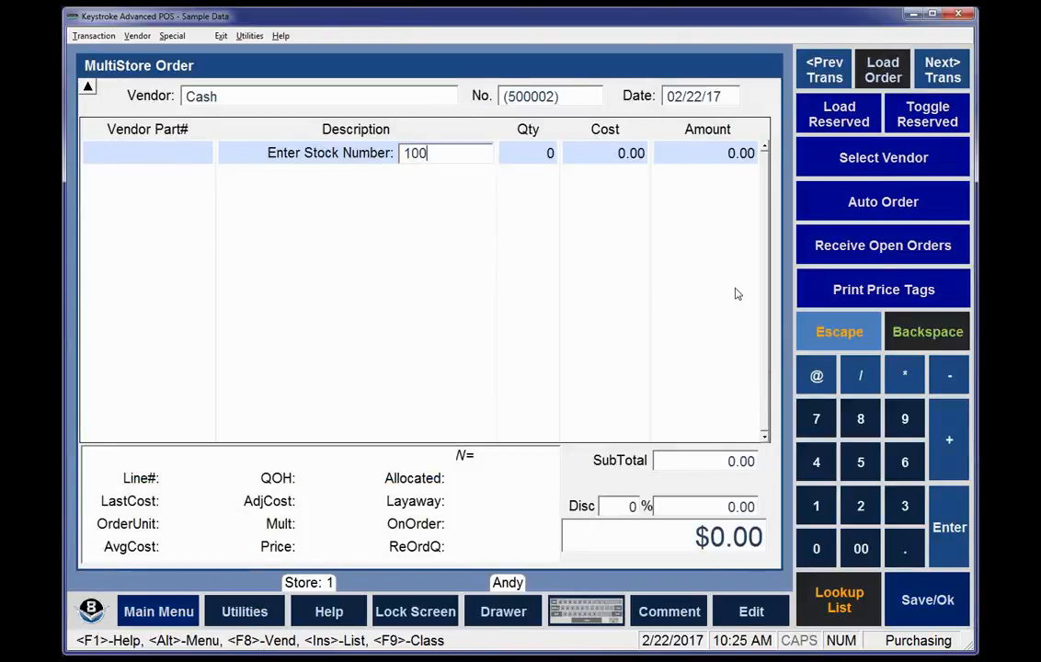
key("Return")
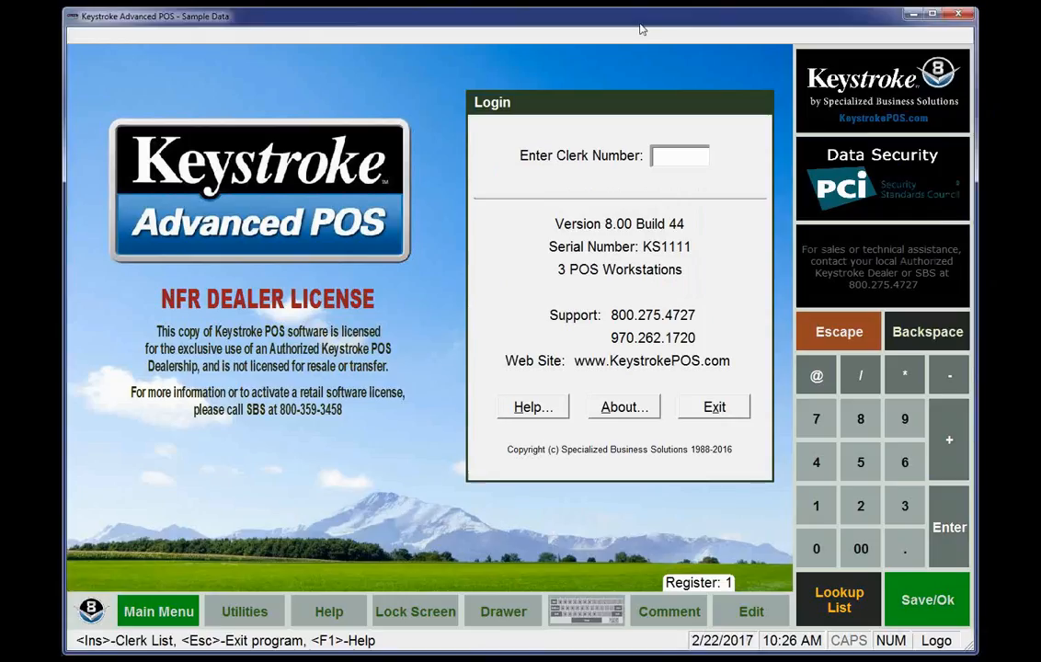
Log in to the third store with the clerk number and password, and start a purchase order.
type("1")
key("Return")
type("********")
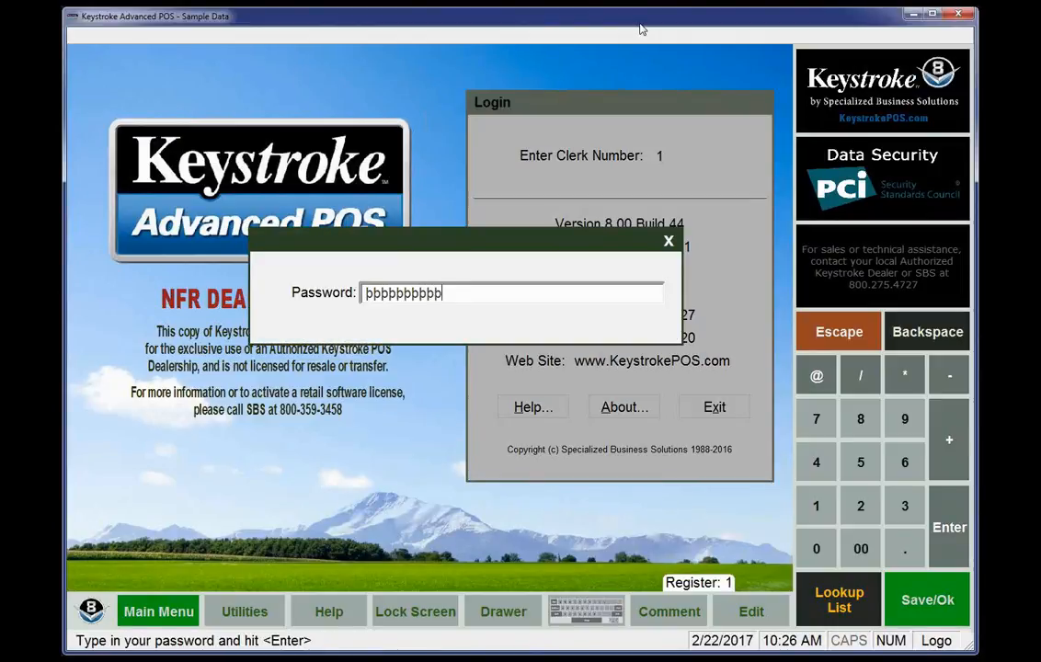
key("Return")
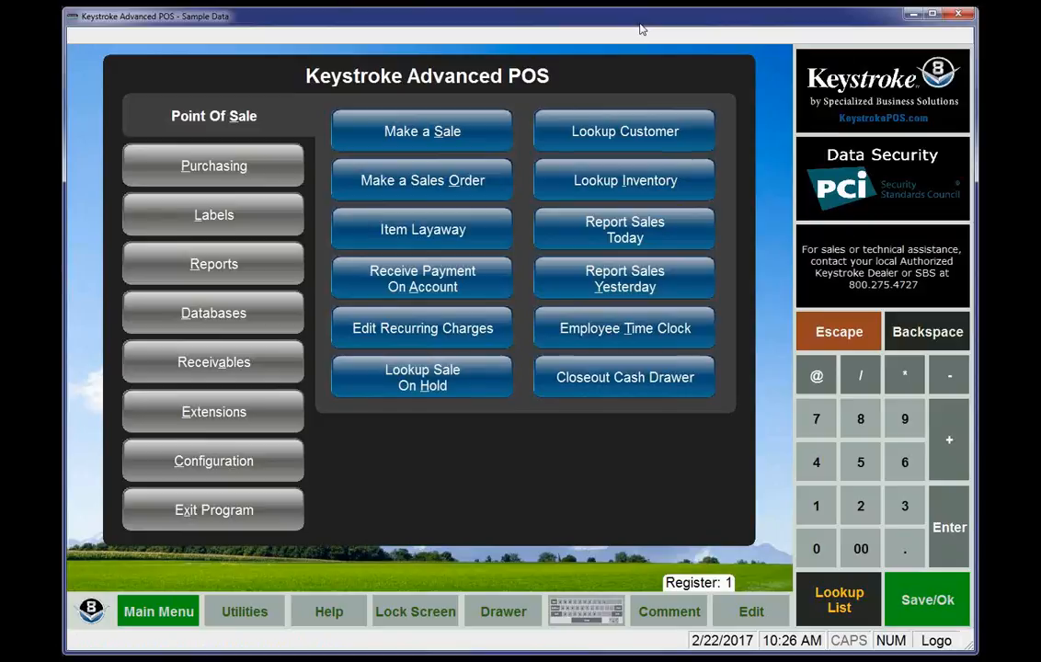
key("o")
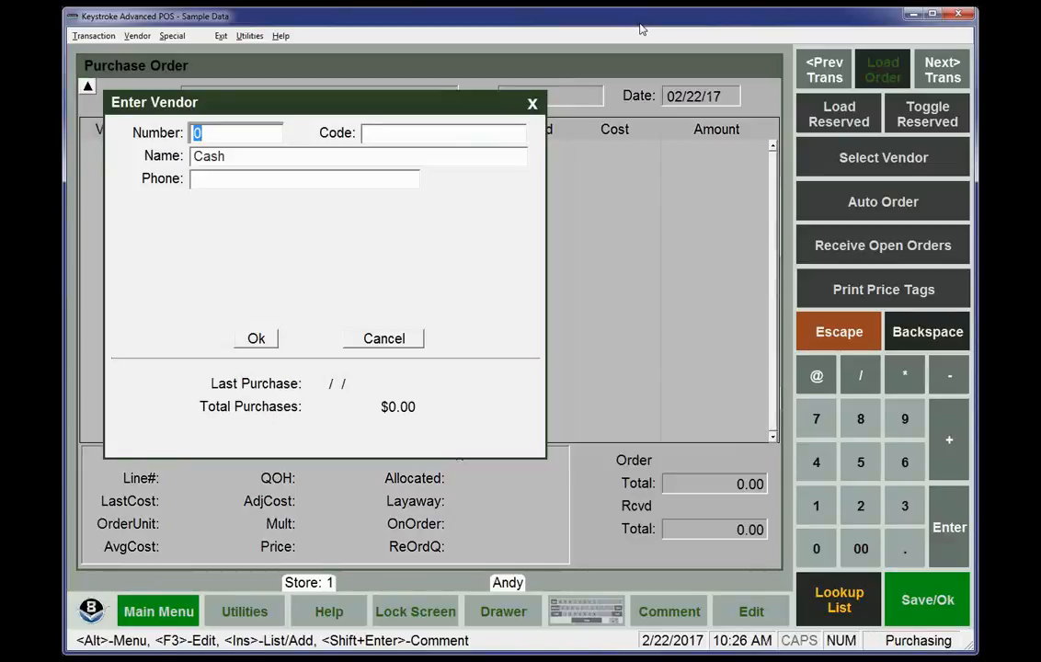
Open the third store's Warehouse Transfer purchase order for editing, looking it up by order number.
key("alt+t")
key("p")
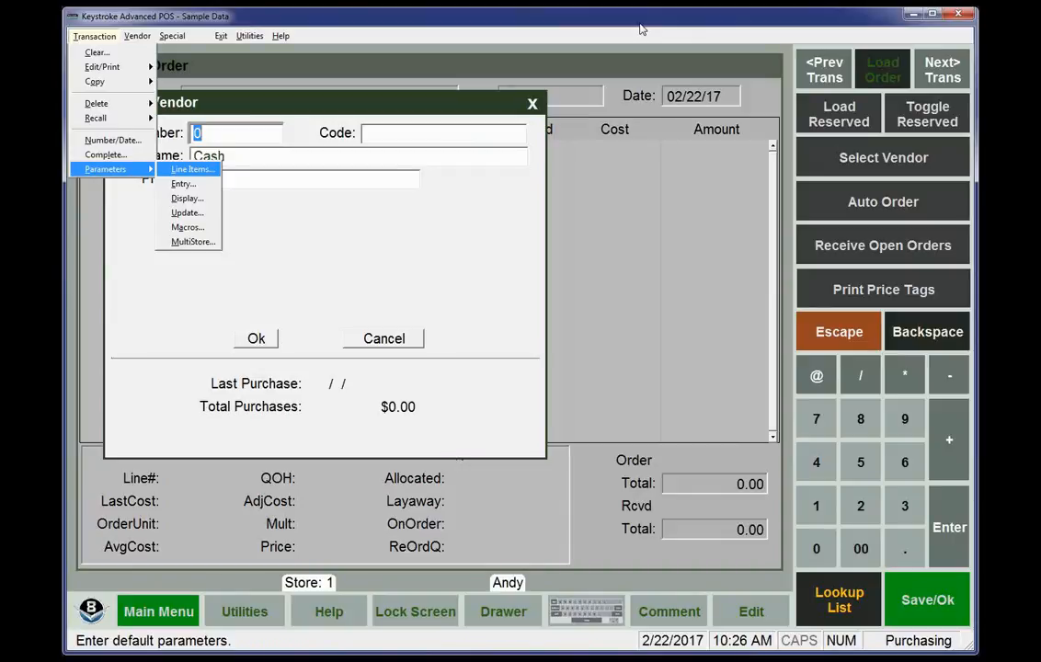
key("Escape")
key("Up")
key("Up")
key("Up")
key("Up")
key("Up")
key("Up")
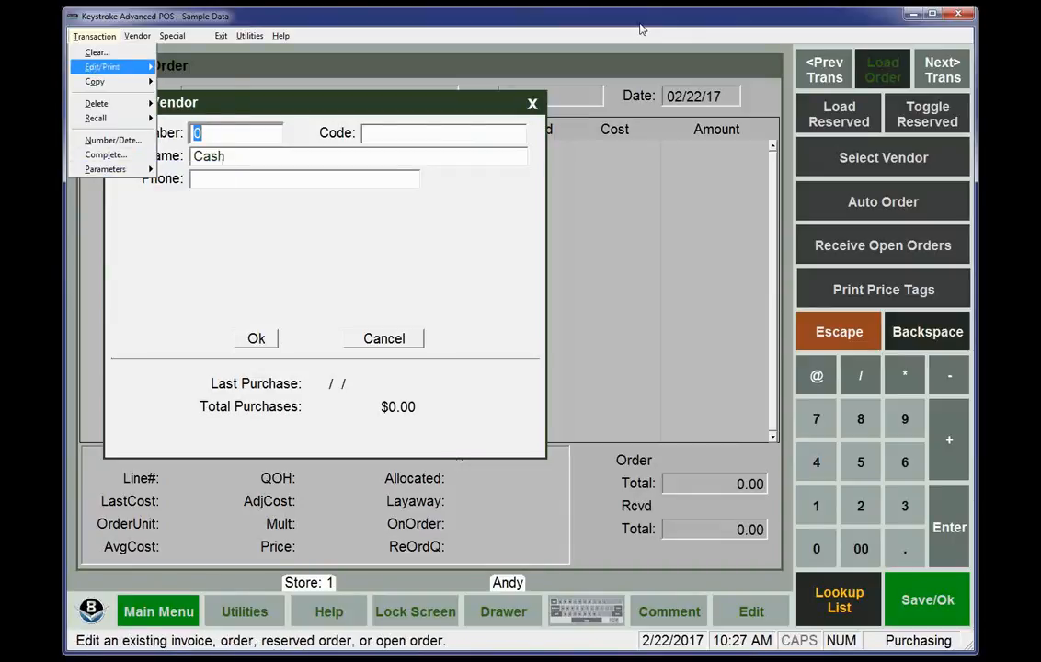
key("Right")
key("Down")
key("Right")
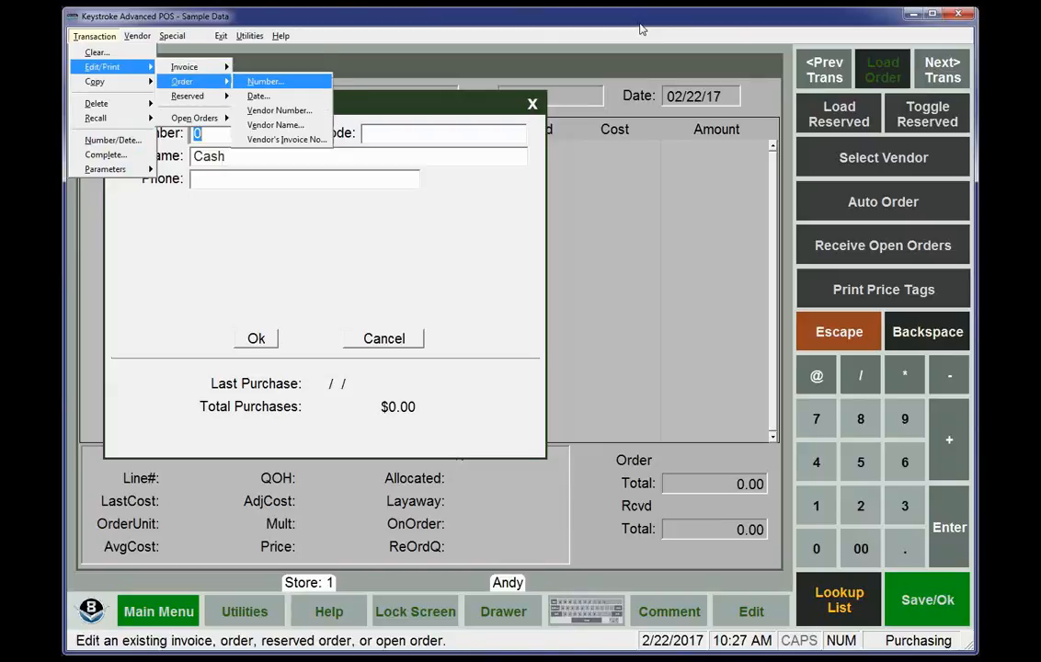
key("Return")
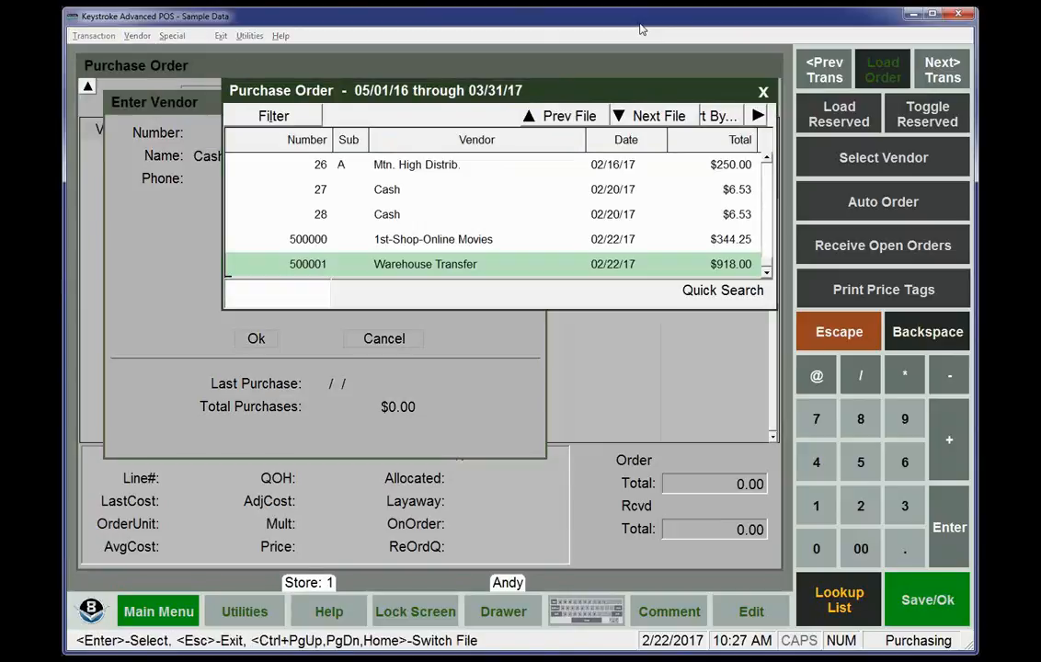
key("Up")
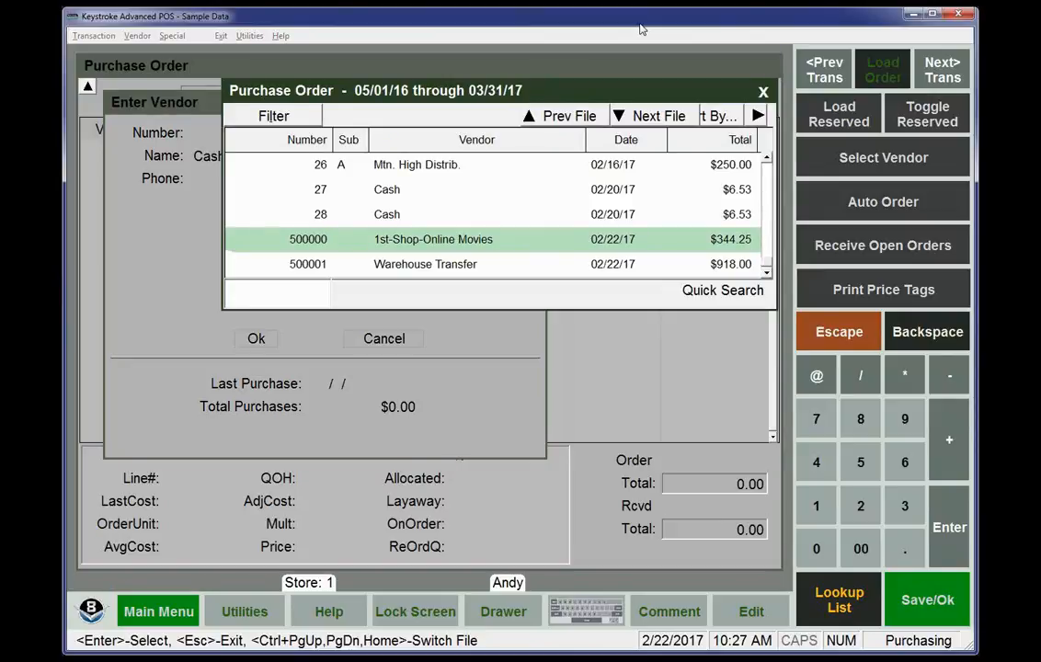
key("Down")
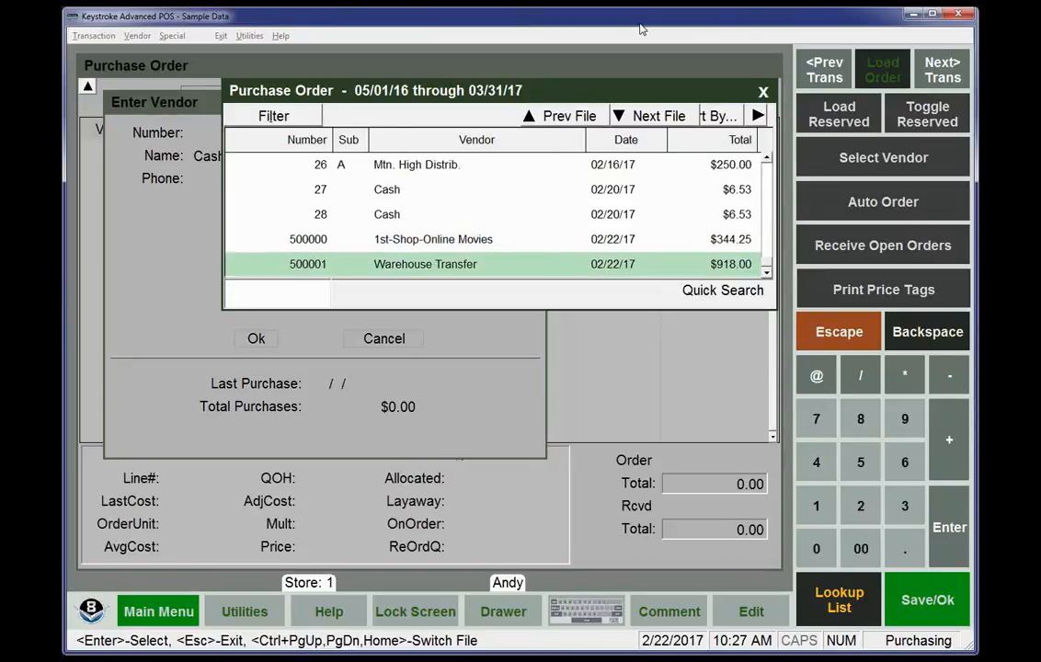
key("Return")
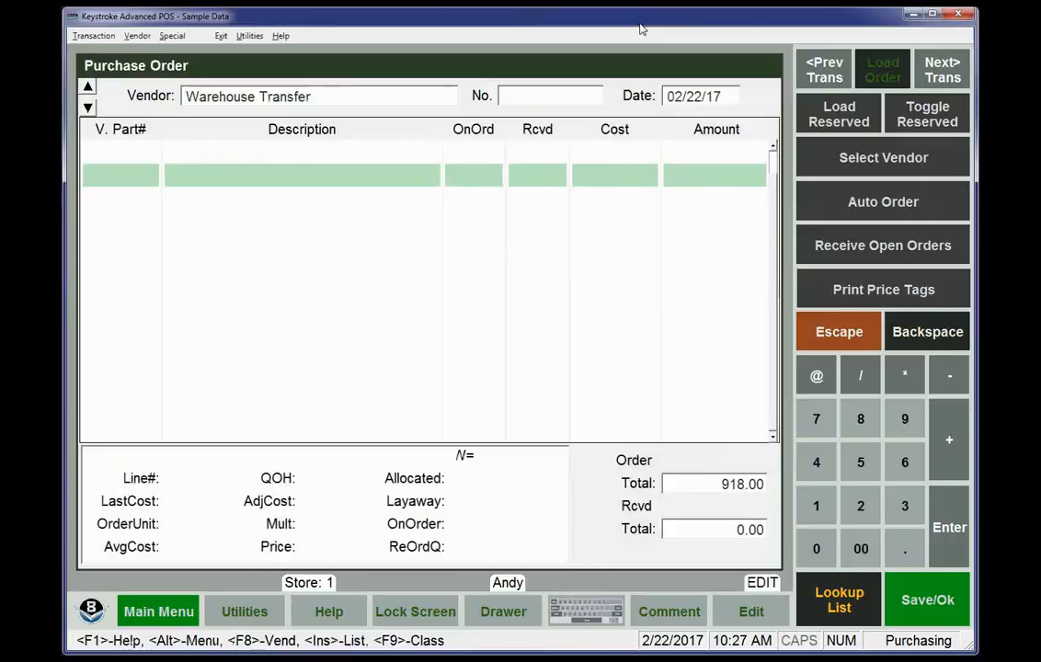
Receive 20 of Tony Hawk Pro Skater 4 on the open Warehouse Transfer order and save it without printing.
key("Up")
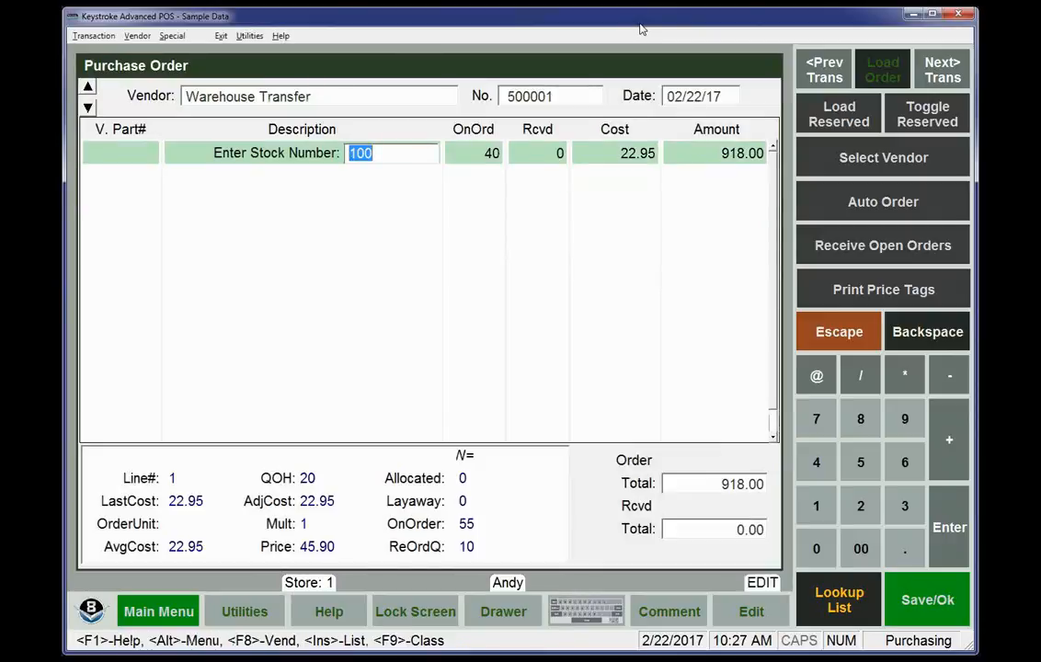
key("Return")
key("Return")
type("20")
key("Return")
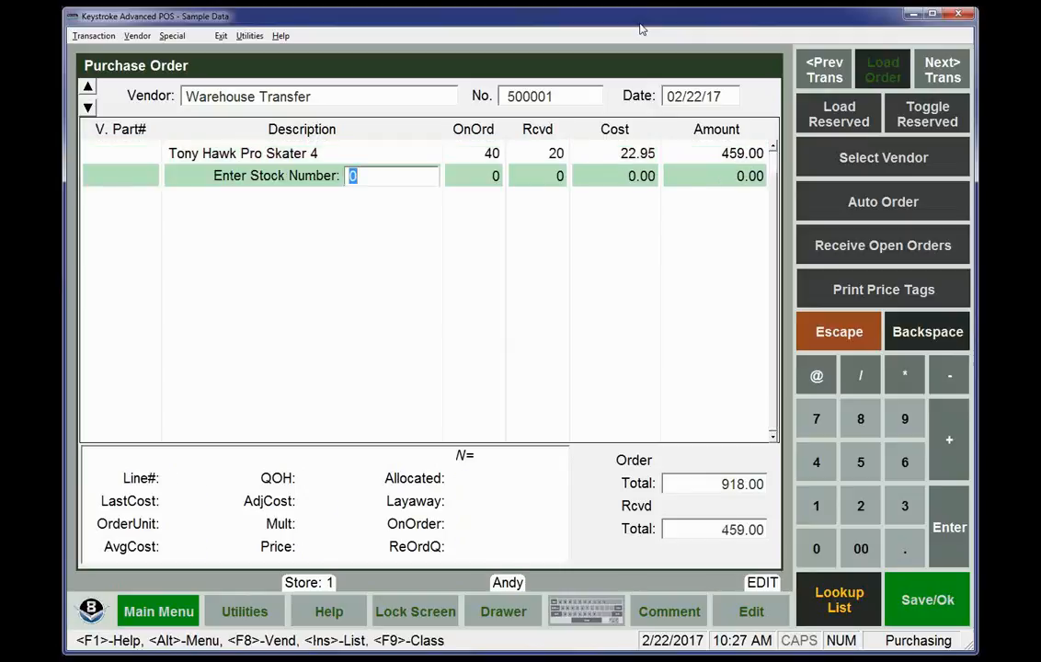
key("ctrl+Return")
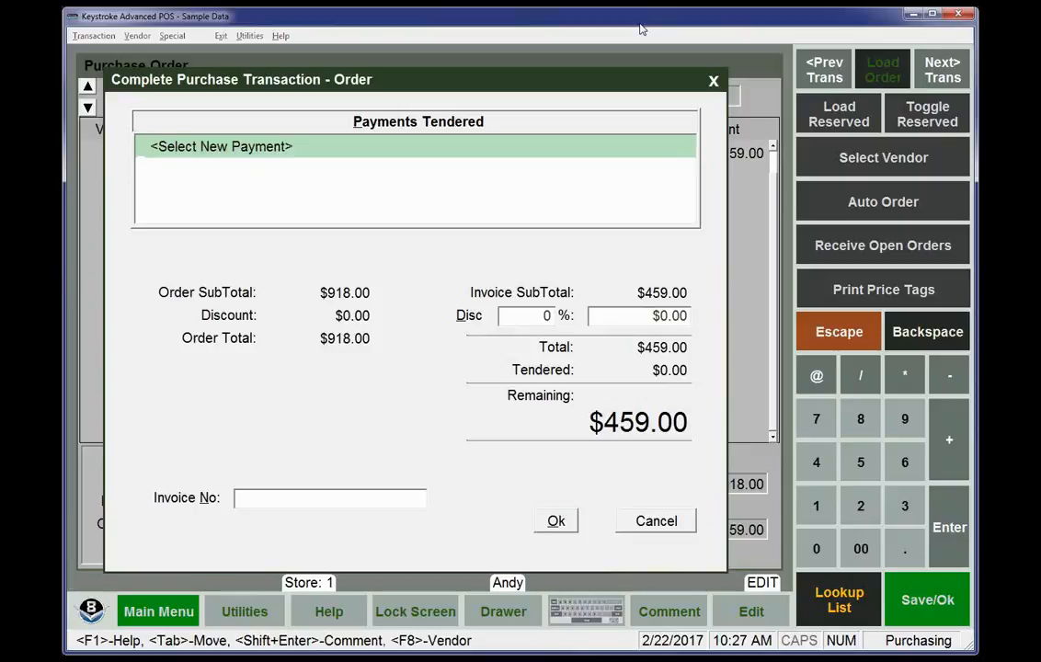
key("Return")
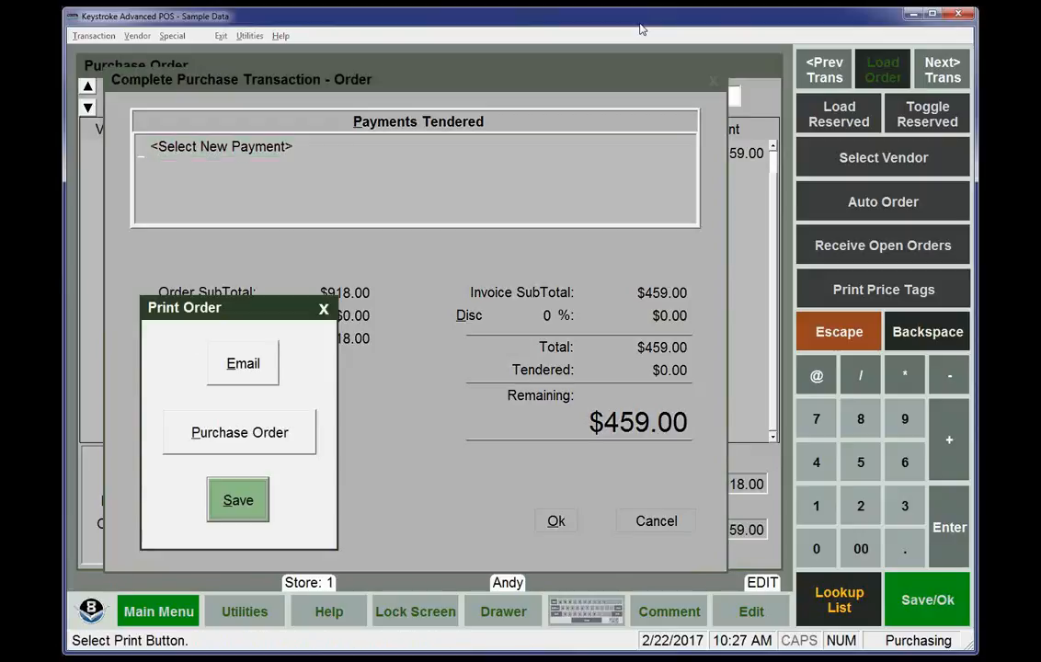
key("Return")
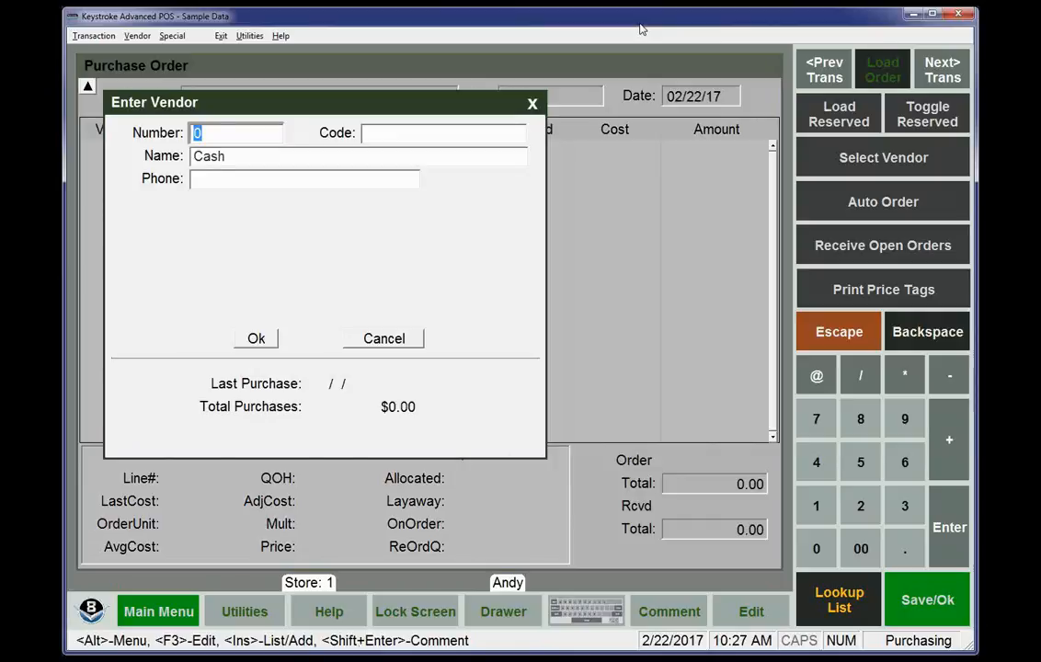
Reopen the partially received Warehouse Transfer order and compare the Tony Hawk Pro Skater 4 line's outstanding quantities, total quantities and pricing.
key("Return")
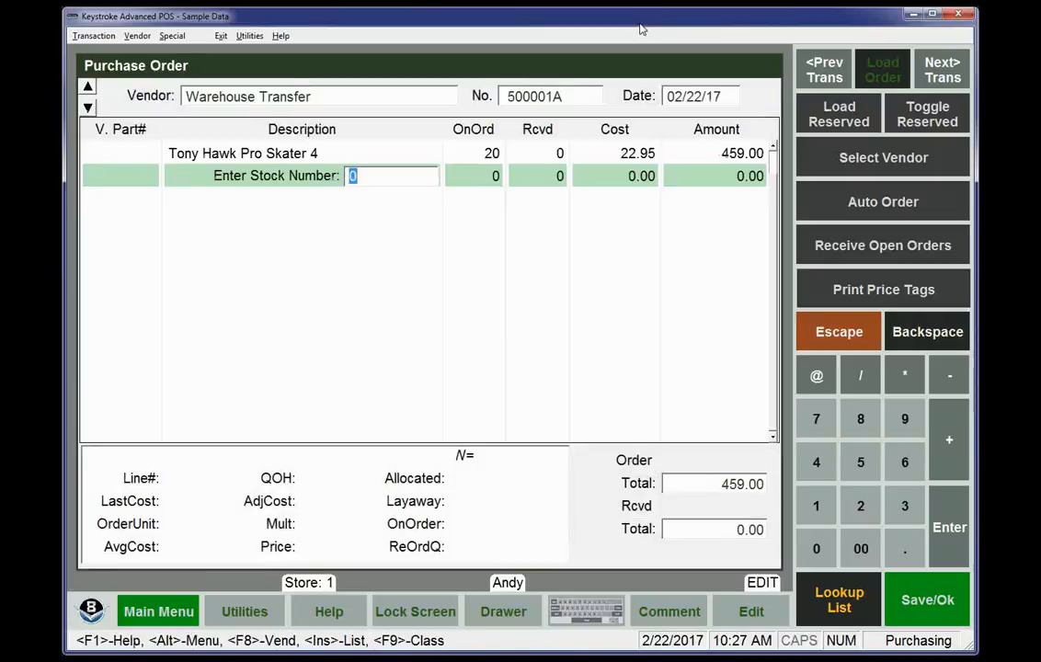
key("Up")
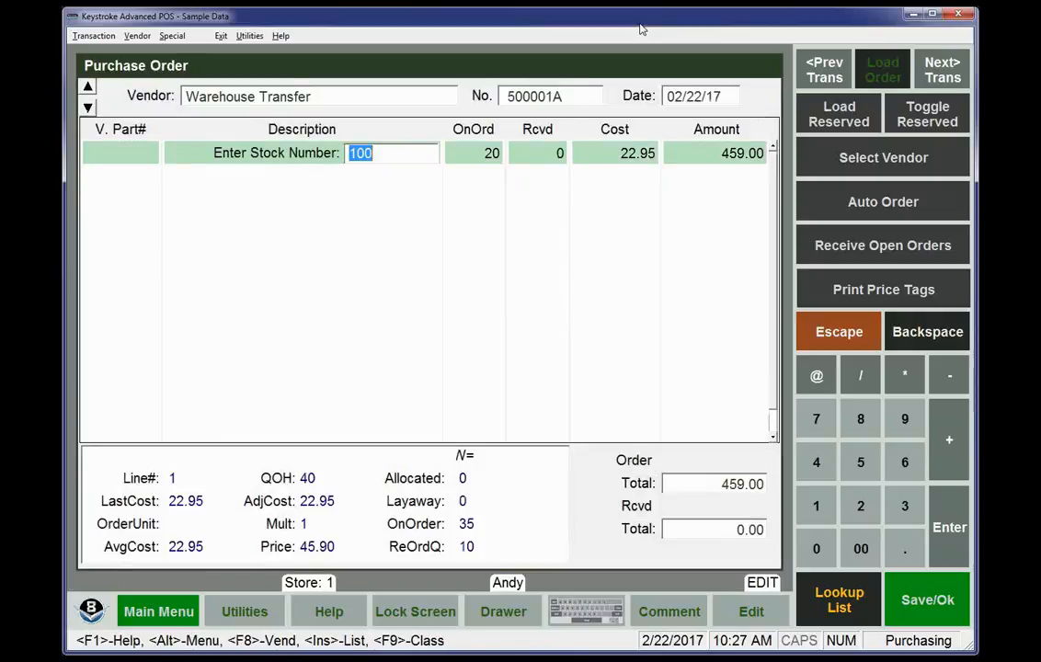
key("Return")
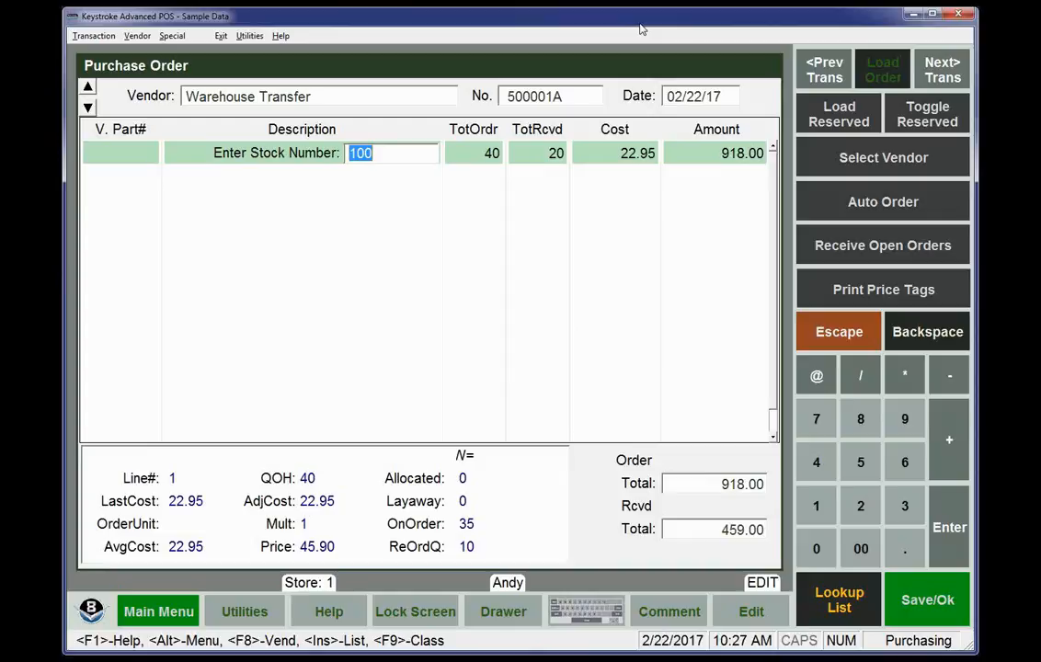
key("Tab")
key("Tab")
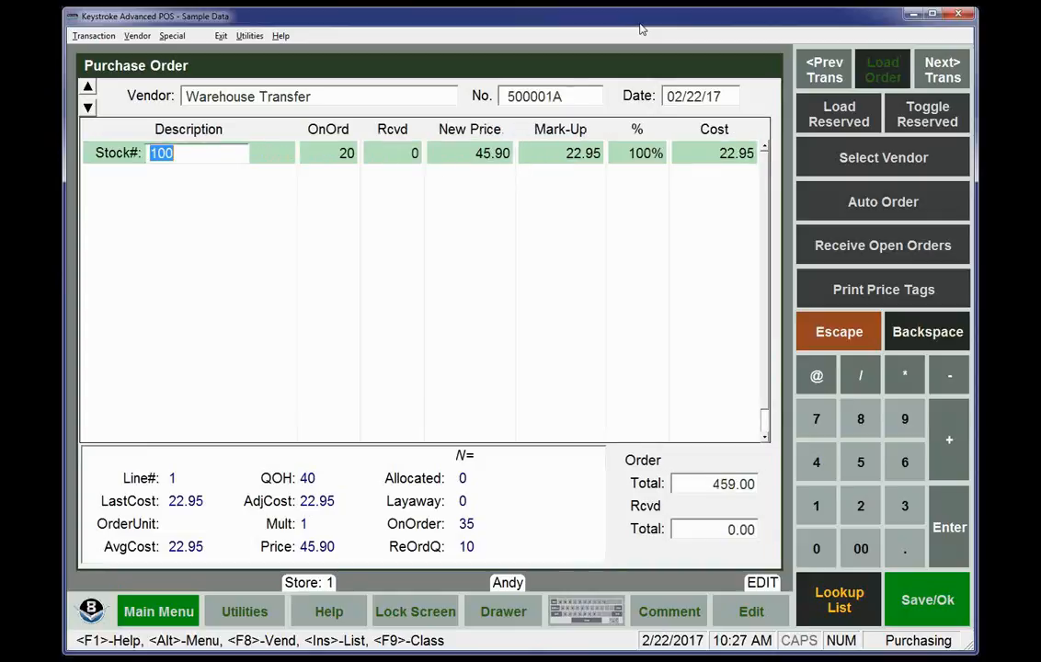
key("Tab")
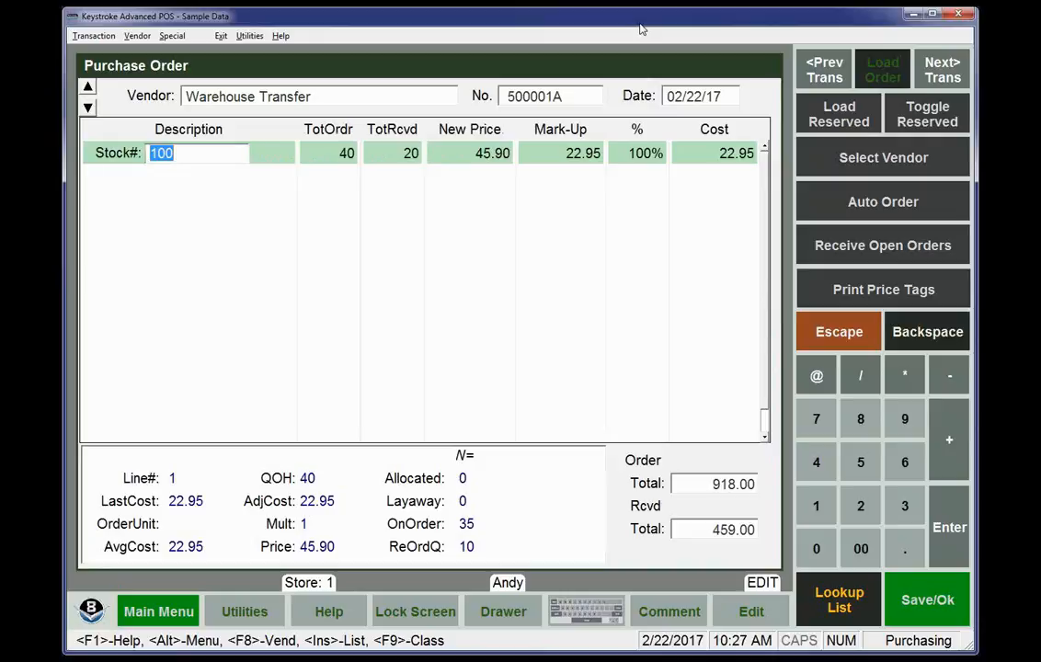
key("Tab")
key("Tab")
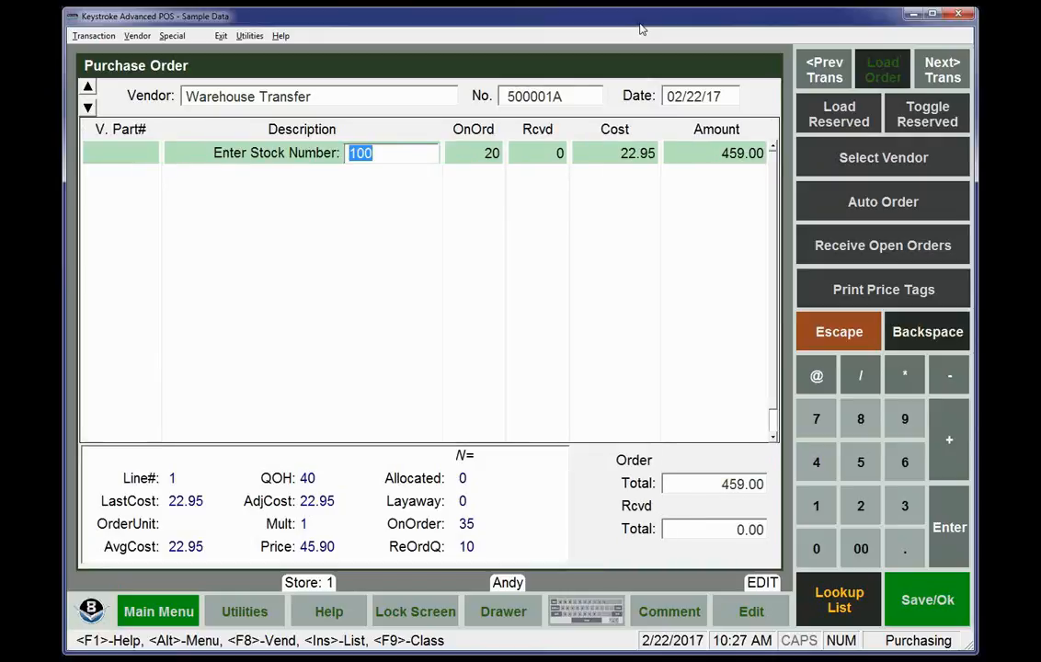
Receive the remaining 20 of Tony Hawk Pro Skater 4 on the reopened order and save it without printing.
key("Return")
key("Return")
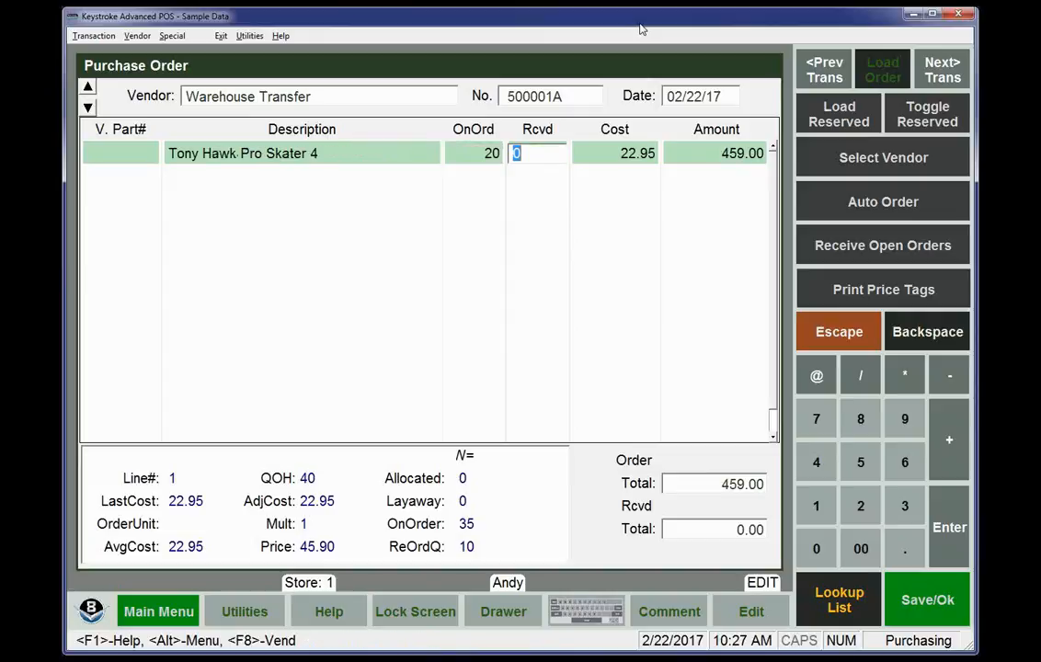
type("20")
key("Return")
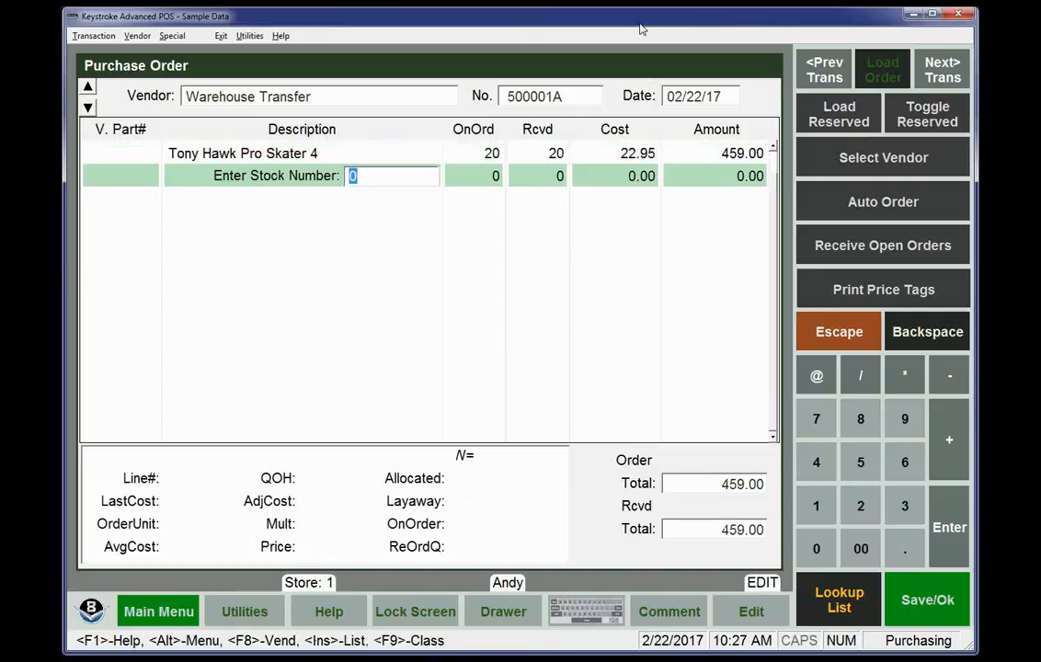
key("ctrl+Return")
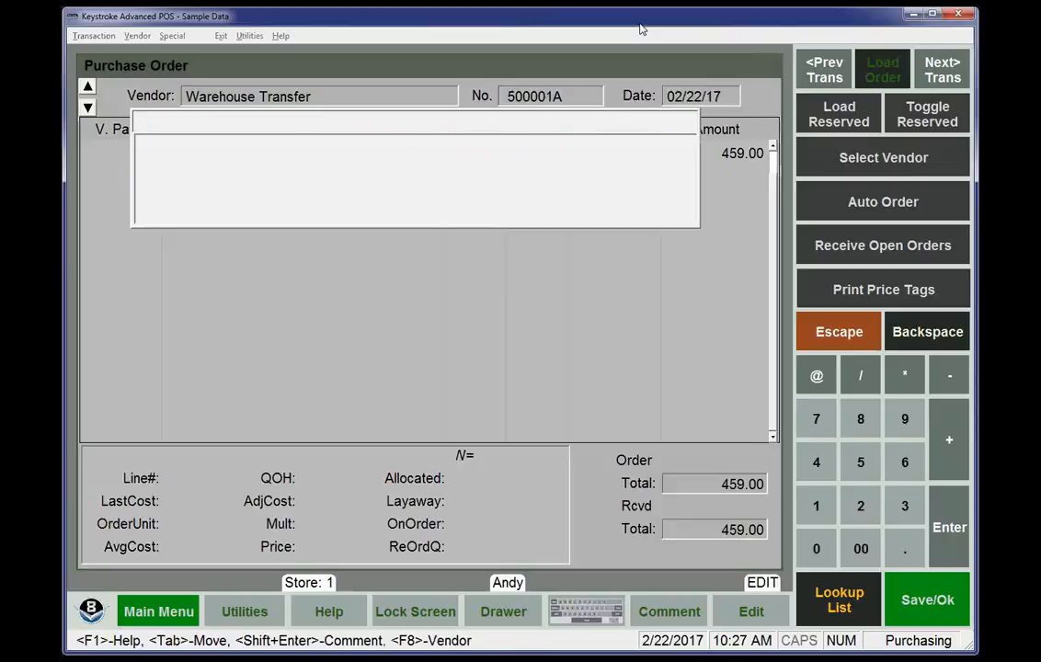
key("ctrl+Return")
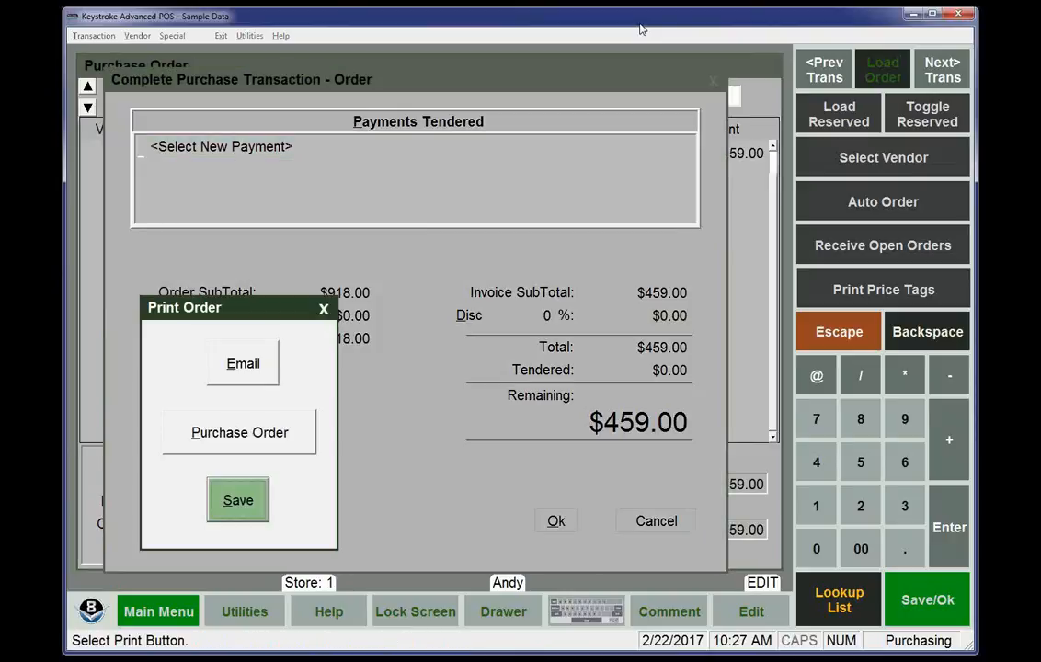
key("Return")
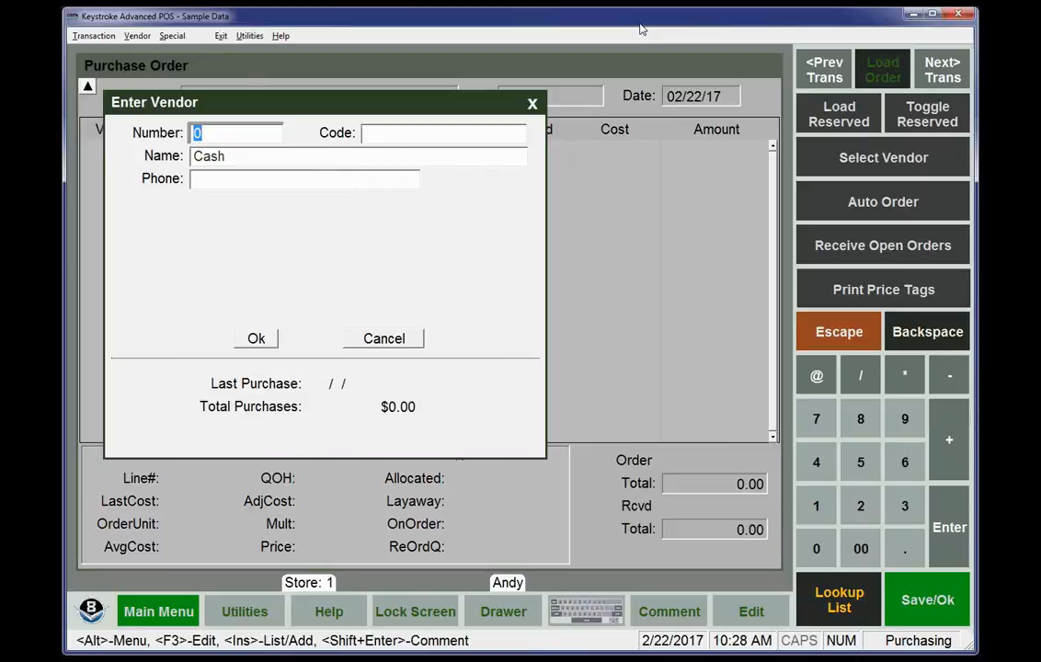
Look up the purchase invoices by number, compare the Warehouse Transfer invoices with sub letters A and B, and close the list.
key("alt+t")
key("e")
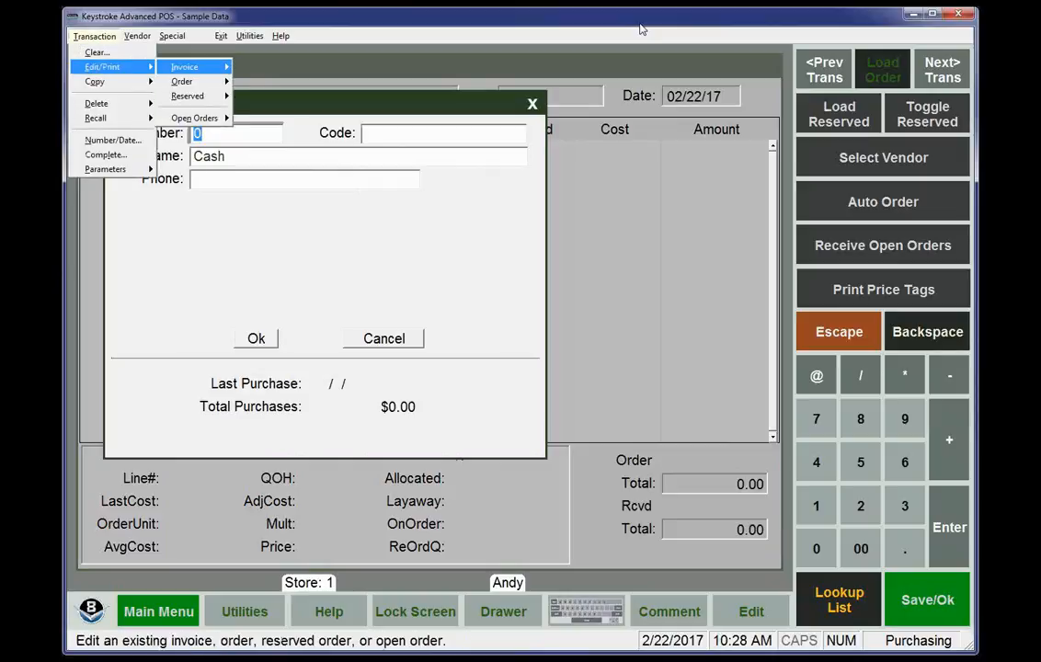
key("i")
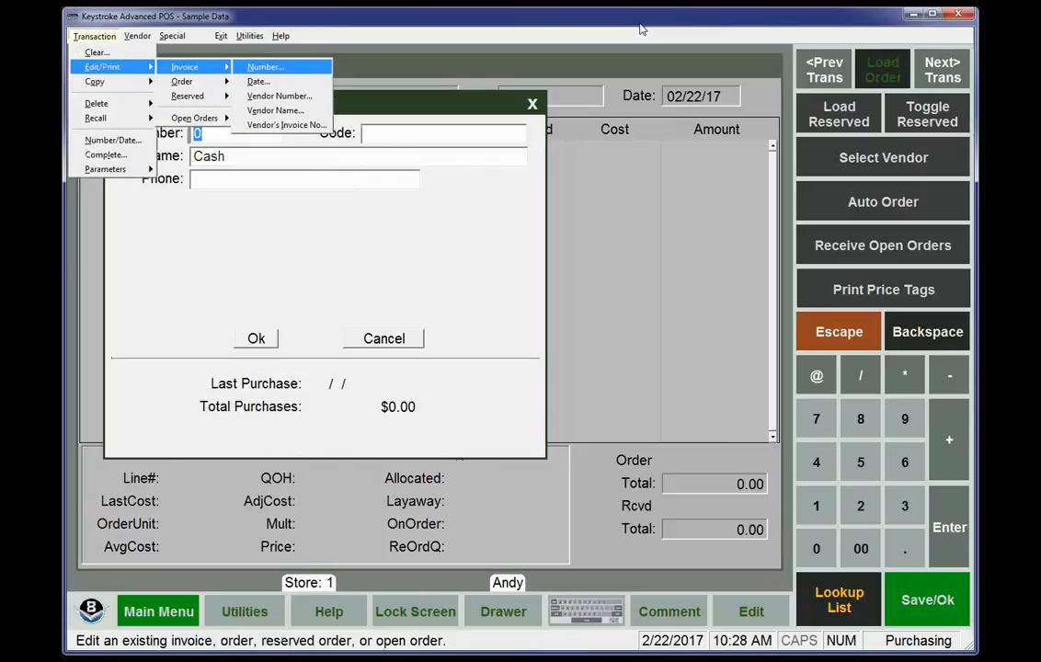
key("n")
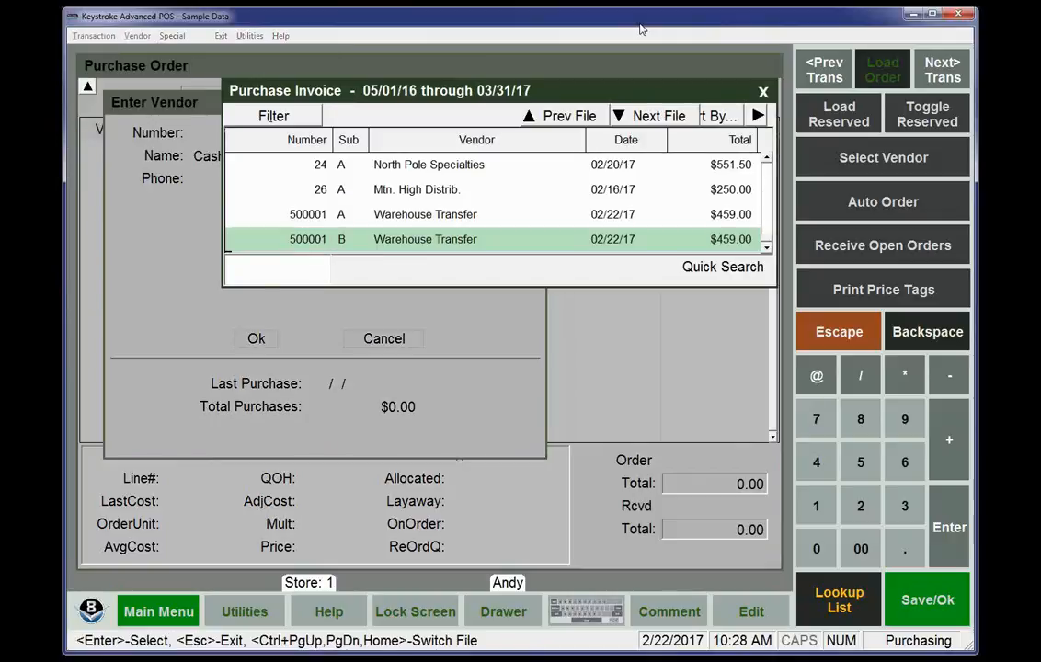
key("Up")
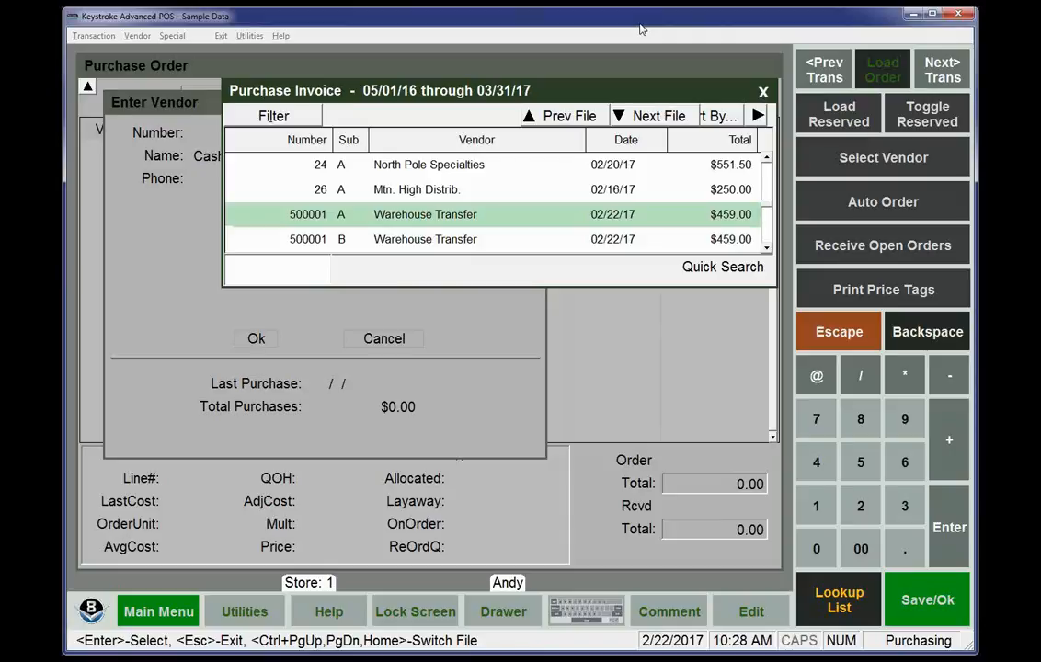
key("Down")
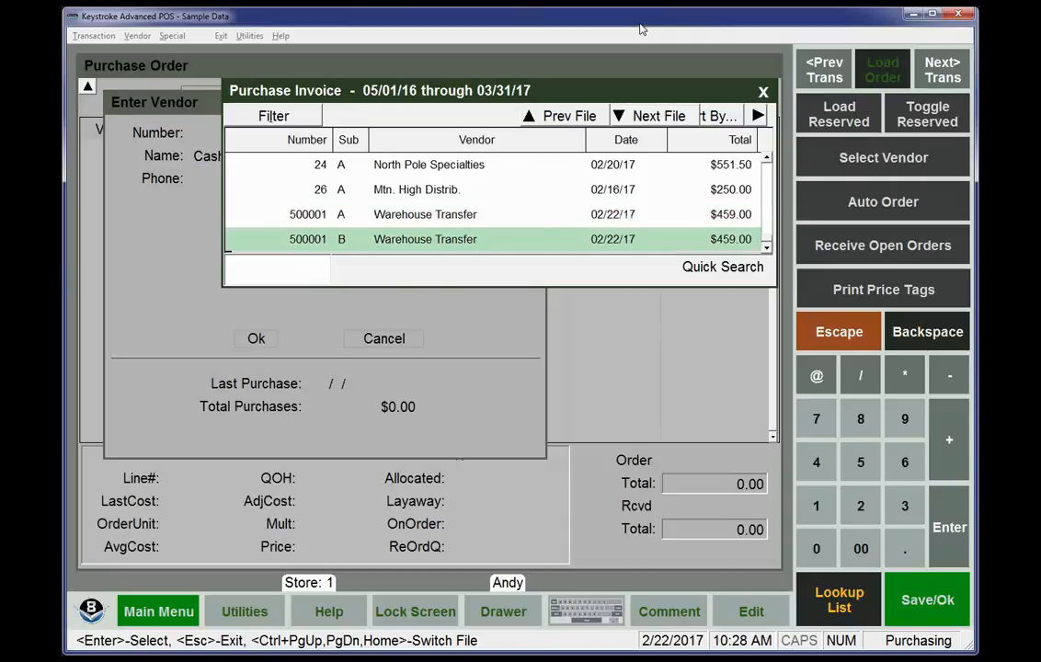
key("Up")
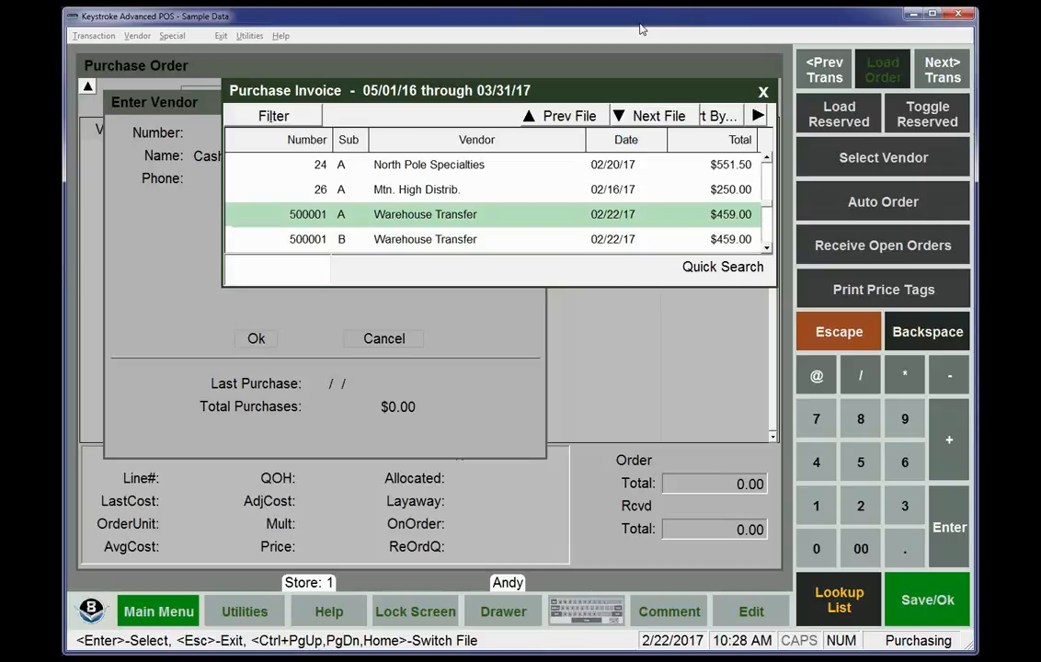
key("Down")
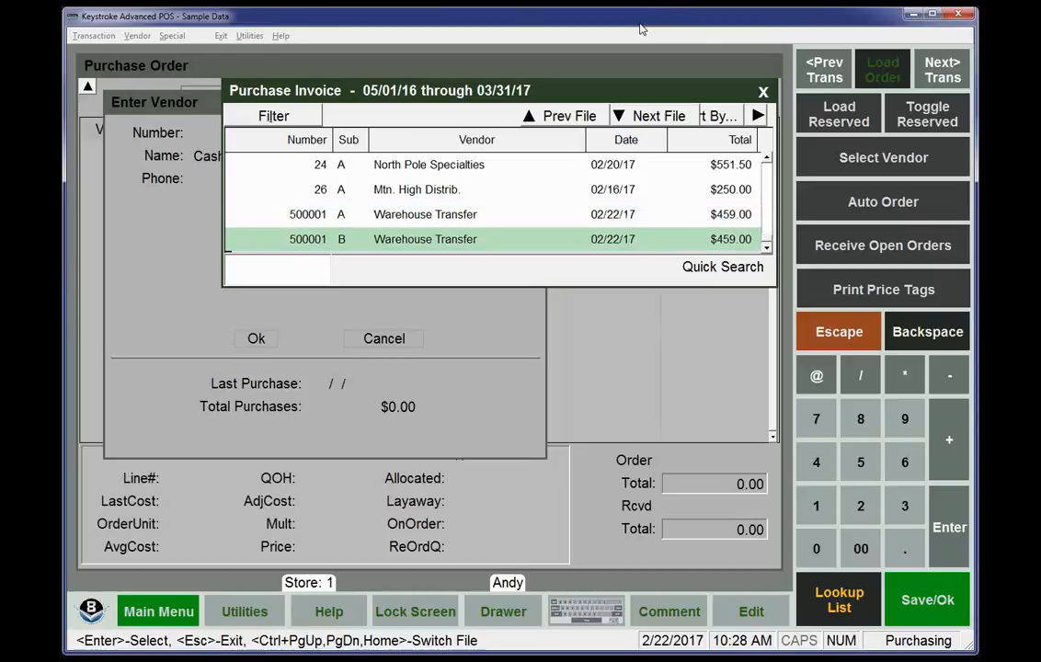
key("Up")
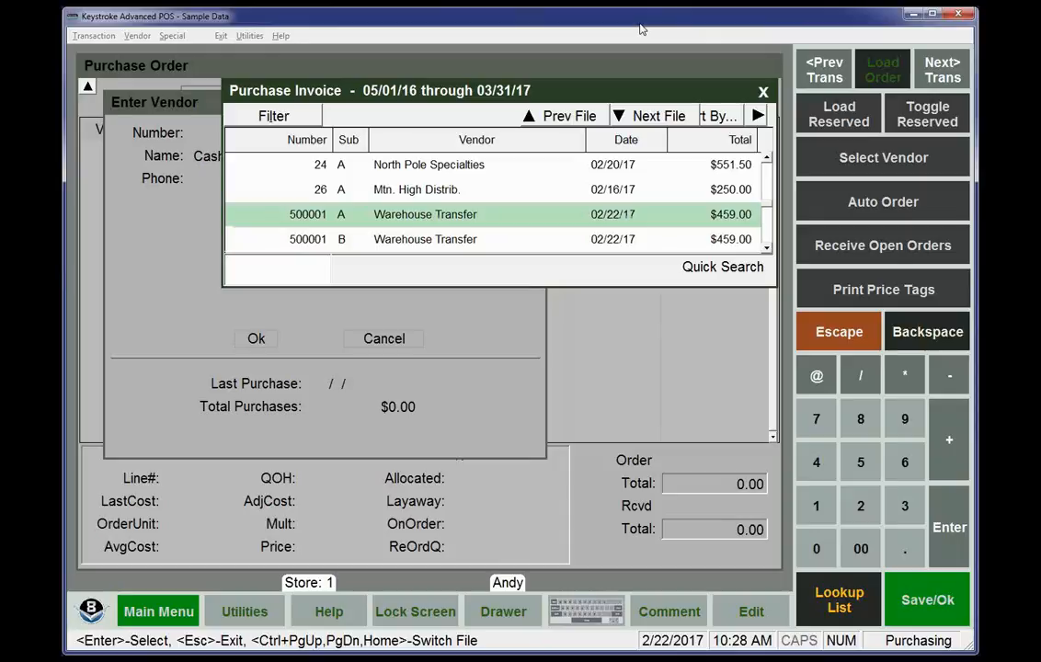
key("Down")
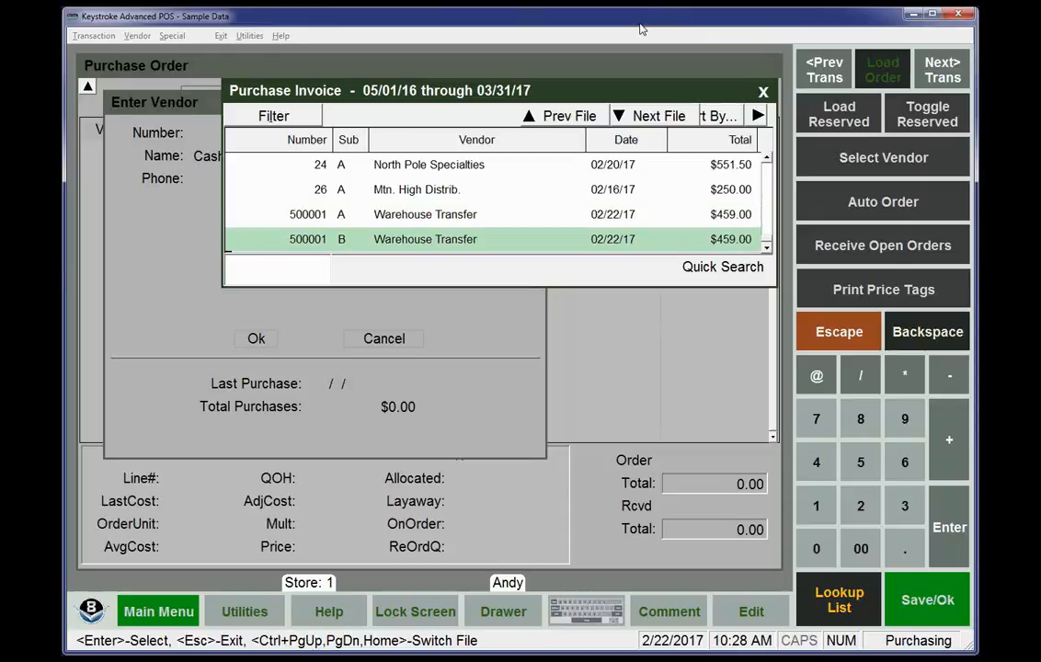
key("Up")
key("Down")
key("Escape")
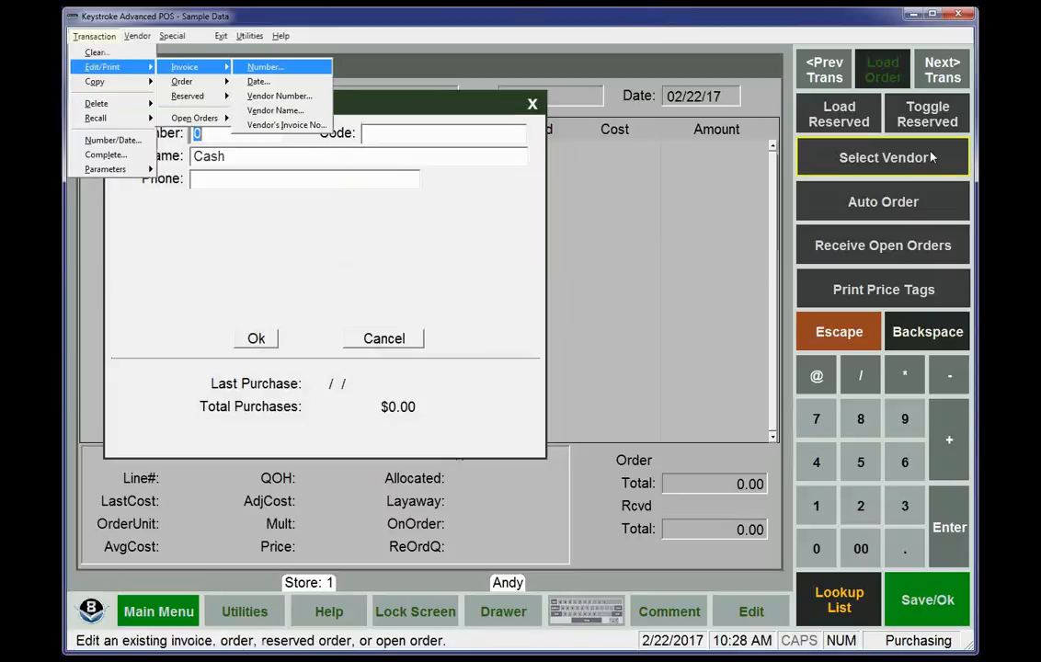